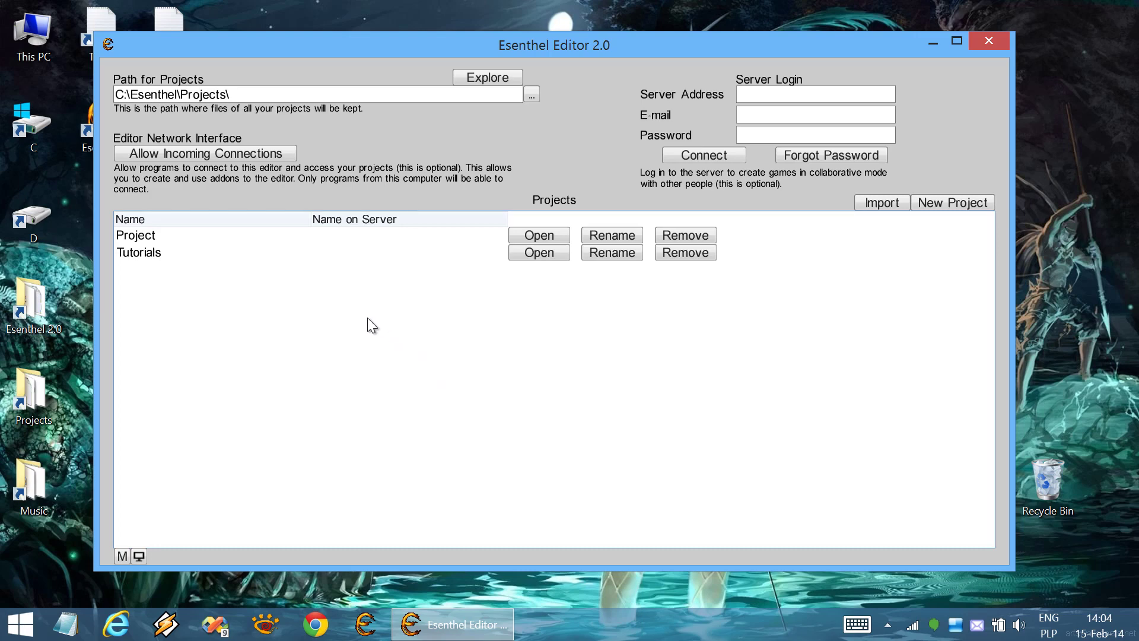
Step: Open the project named Project and create a world named World with default 64 m area size and 64 heightmap resolution
mouse_move(205, 242)
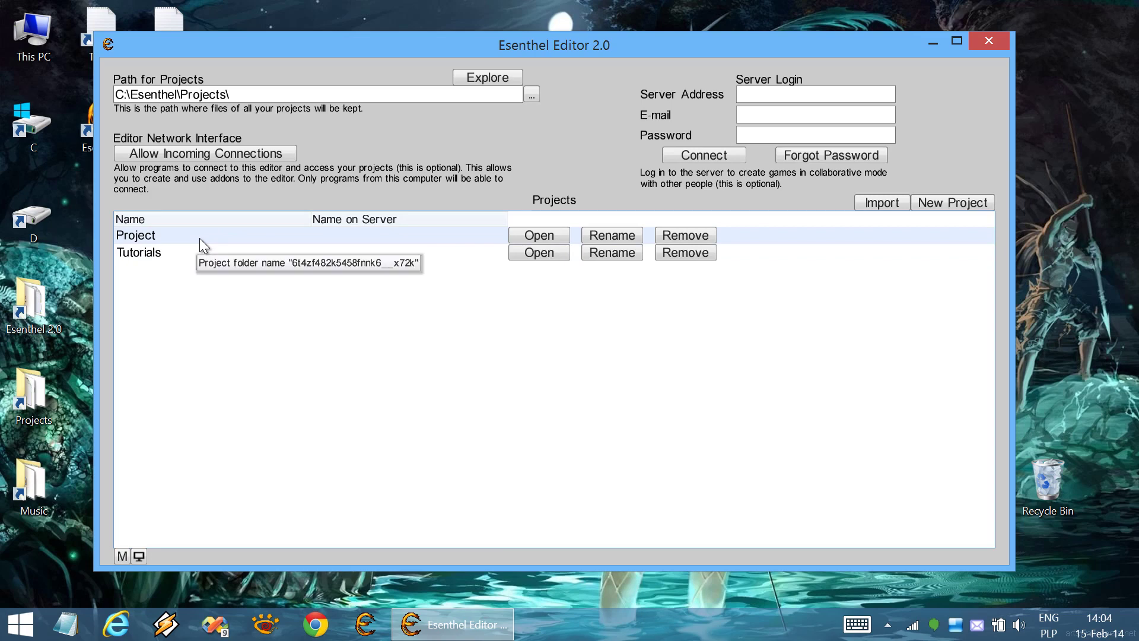
double_click(199, 238)
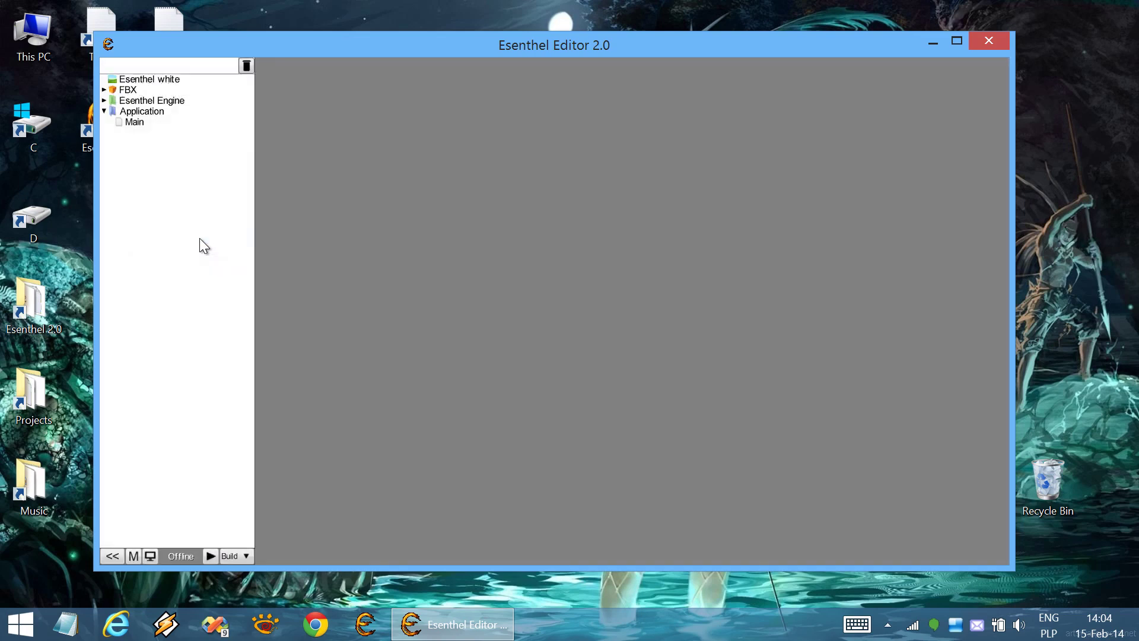
right_click(157, 176)
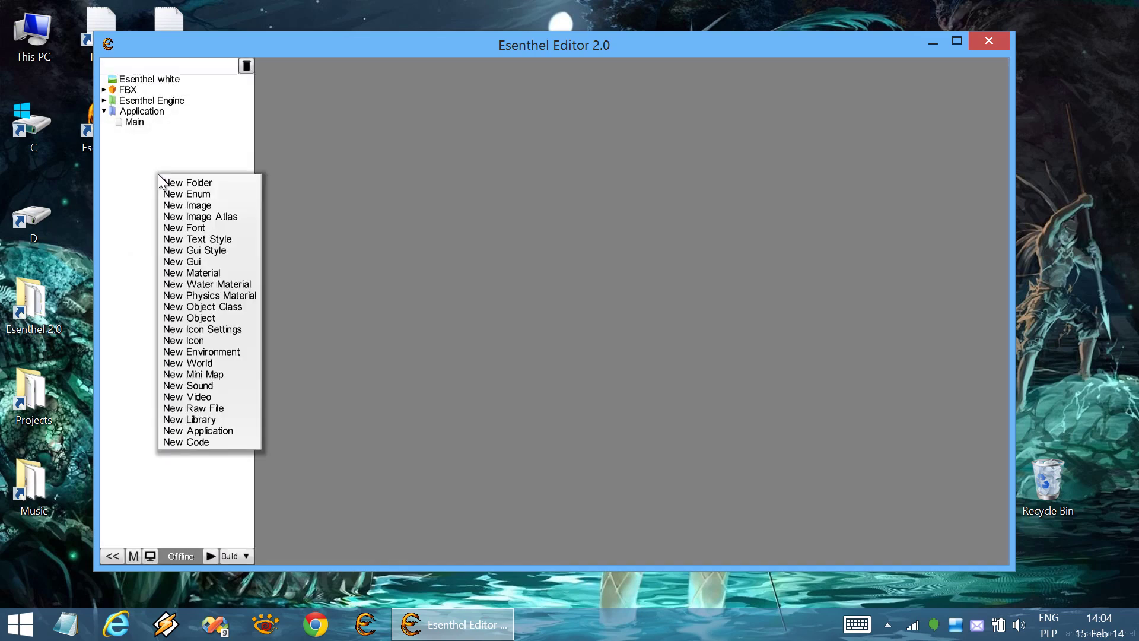
click(215, 364)
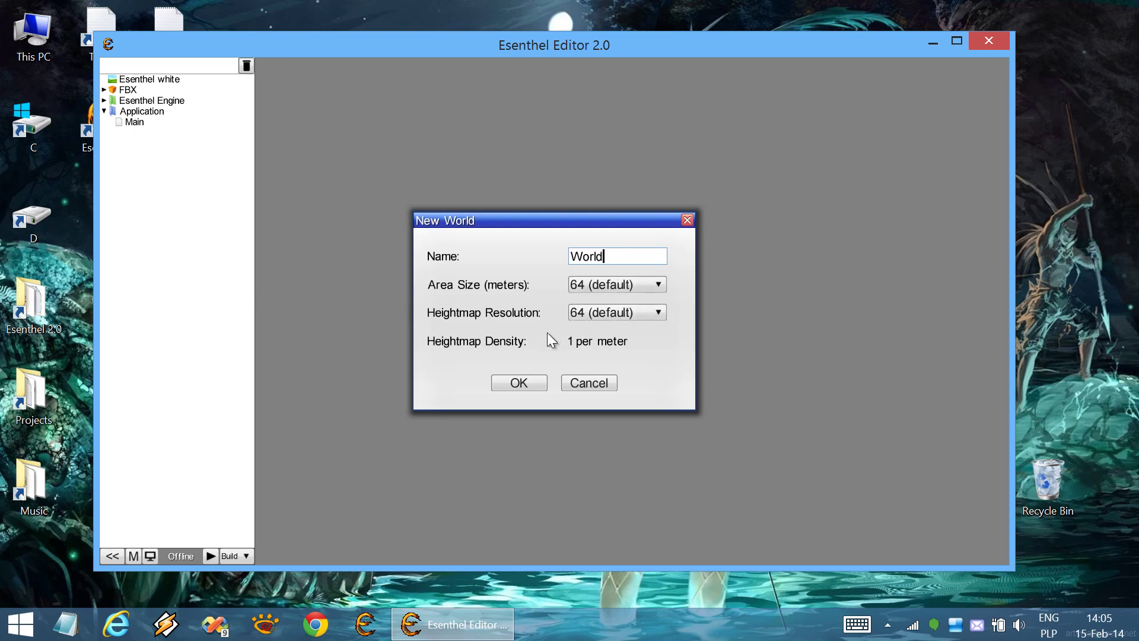
click(523, 384)
Step: Open World for editing and switch to terrain editing mode
click(130, 102)
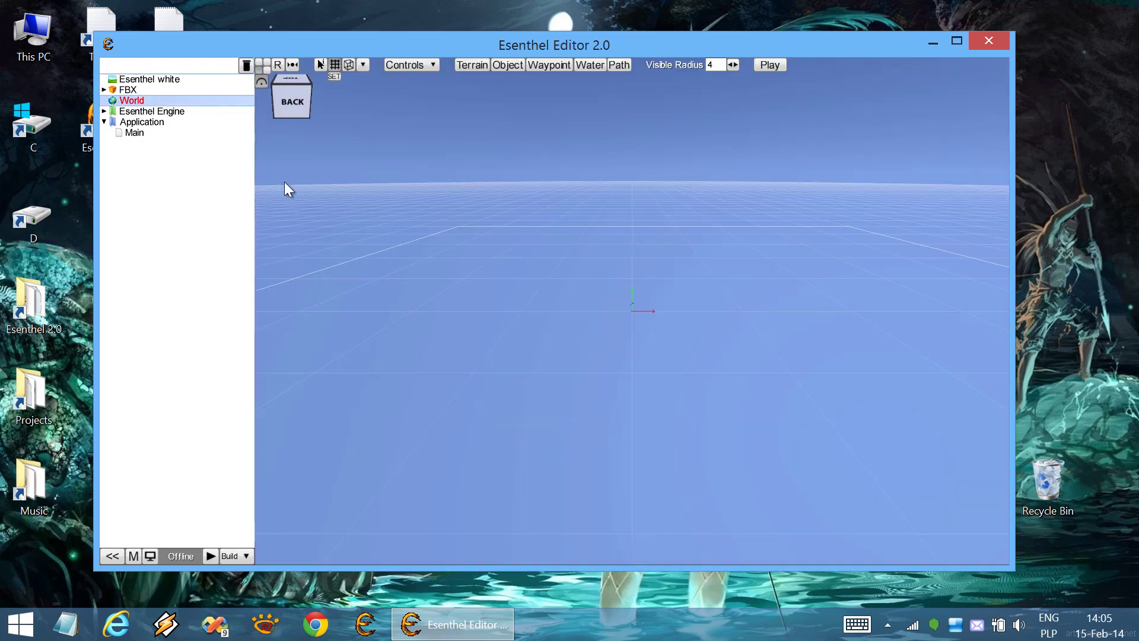
middle_drag(631, 343, 635, 340)
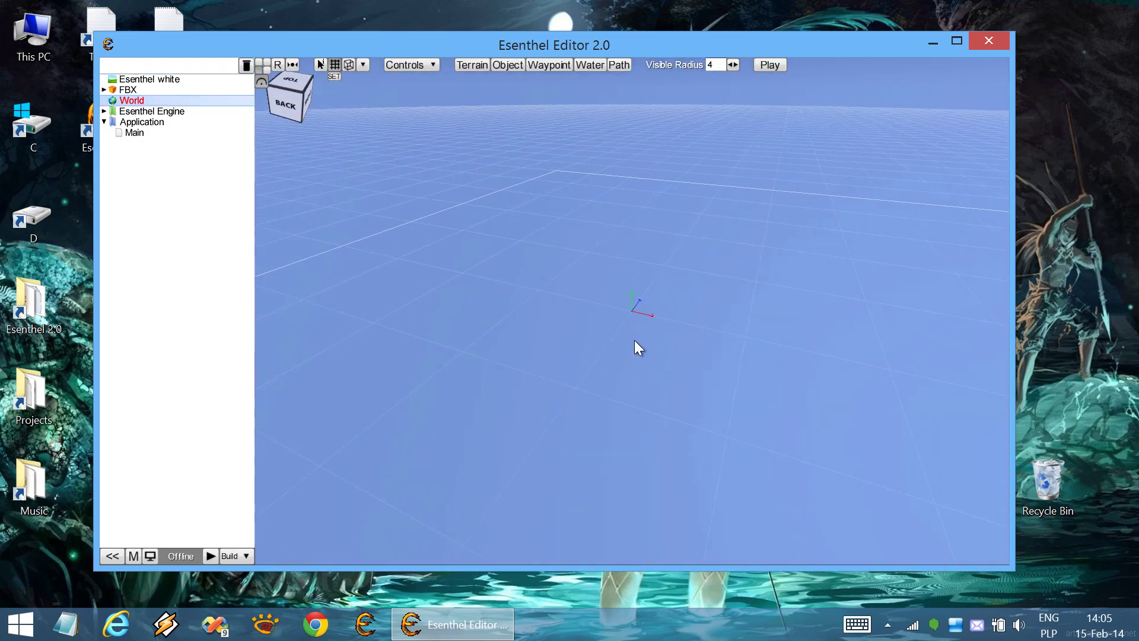
mouse_move(662, 270)
right_down()
mouse_move(664, 284)
mouse_move(645, 276)
right_up()
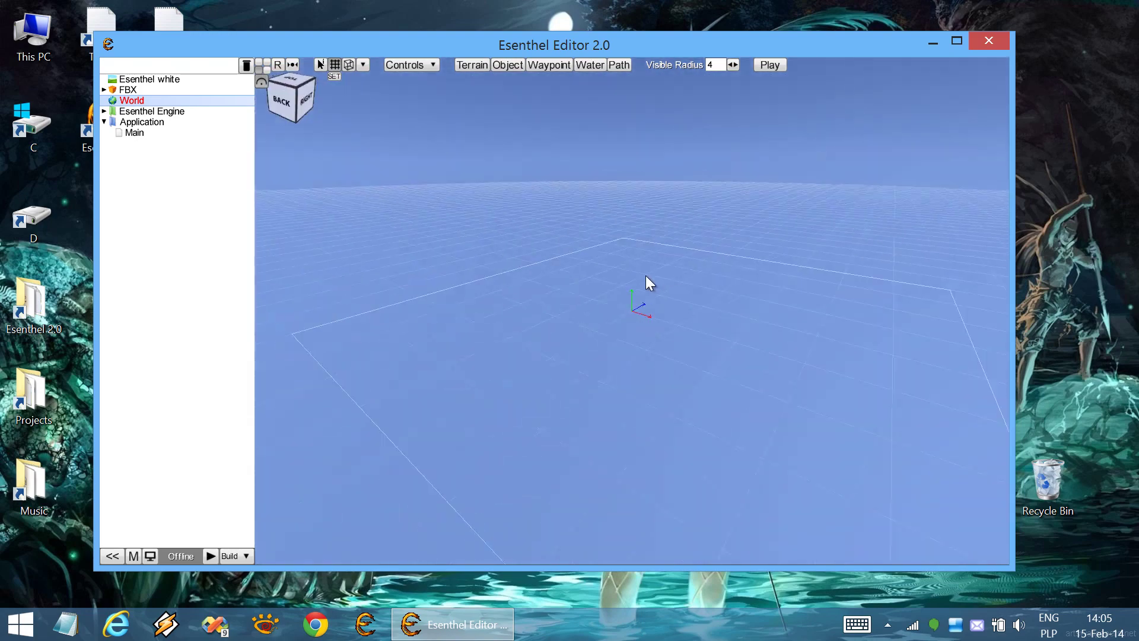
drag(381, 47, 443, 47)
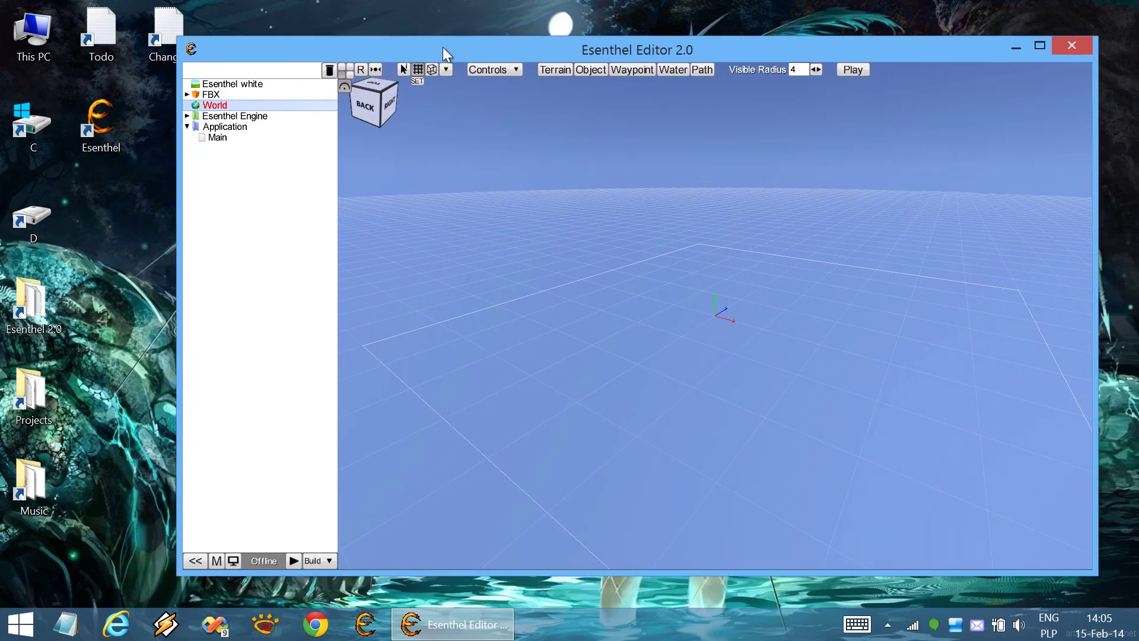
click(556, 71)
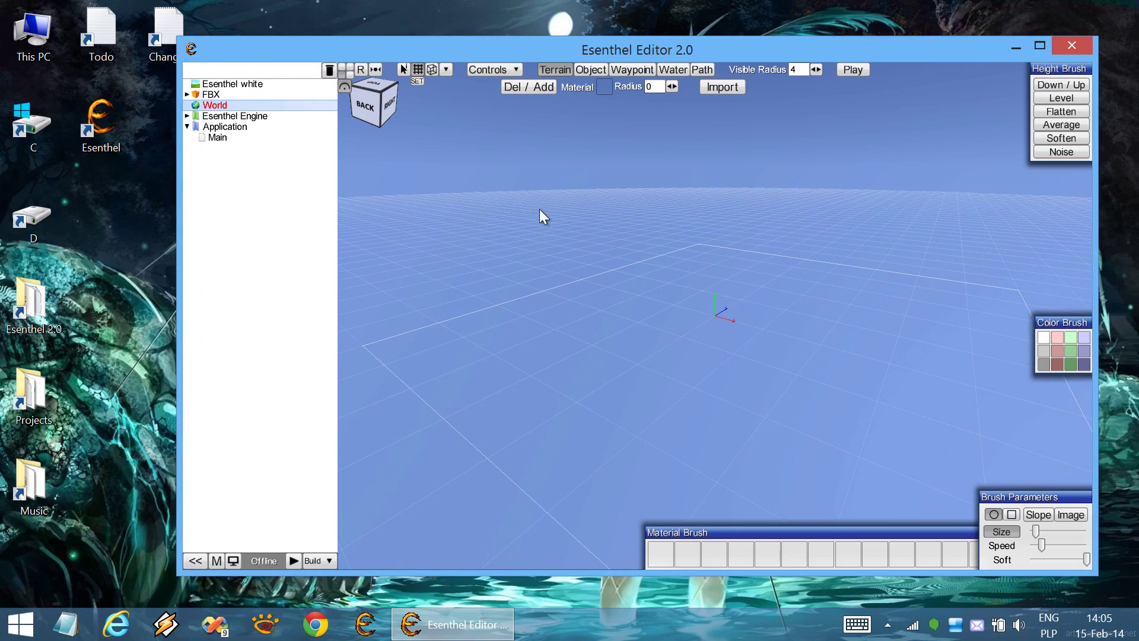
Step: Create a new material in the project and name it Grass
drag(281, 51, 370, 56)
right_click(315, 182)
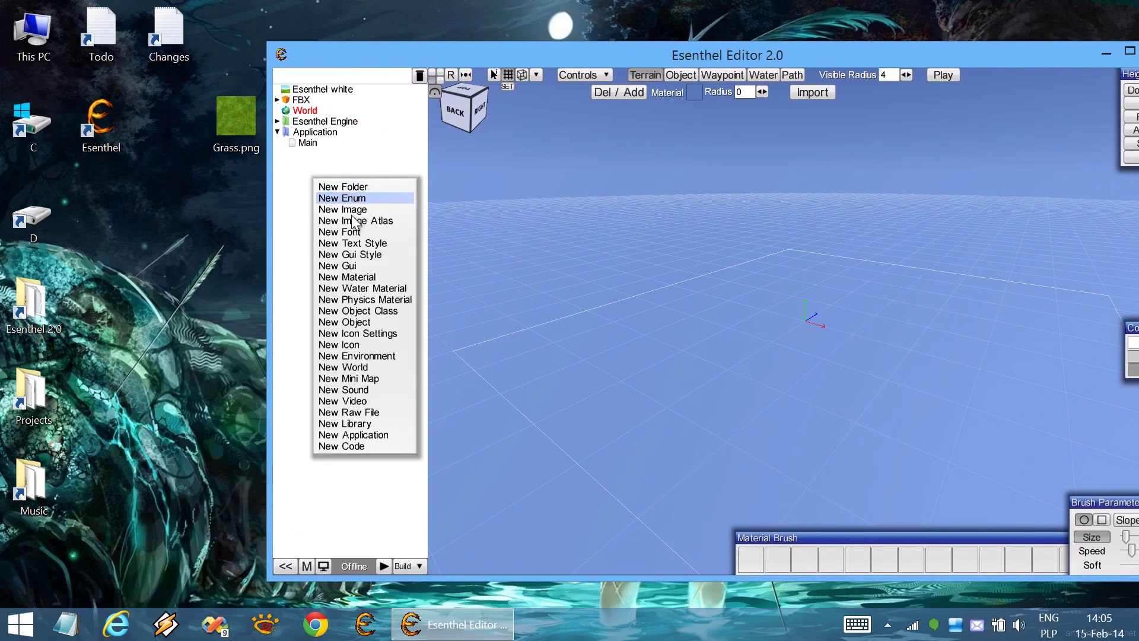
click(359, 277)
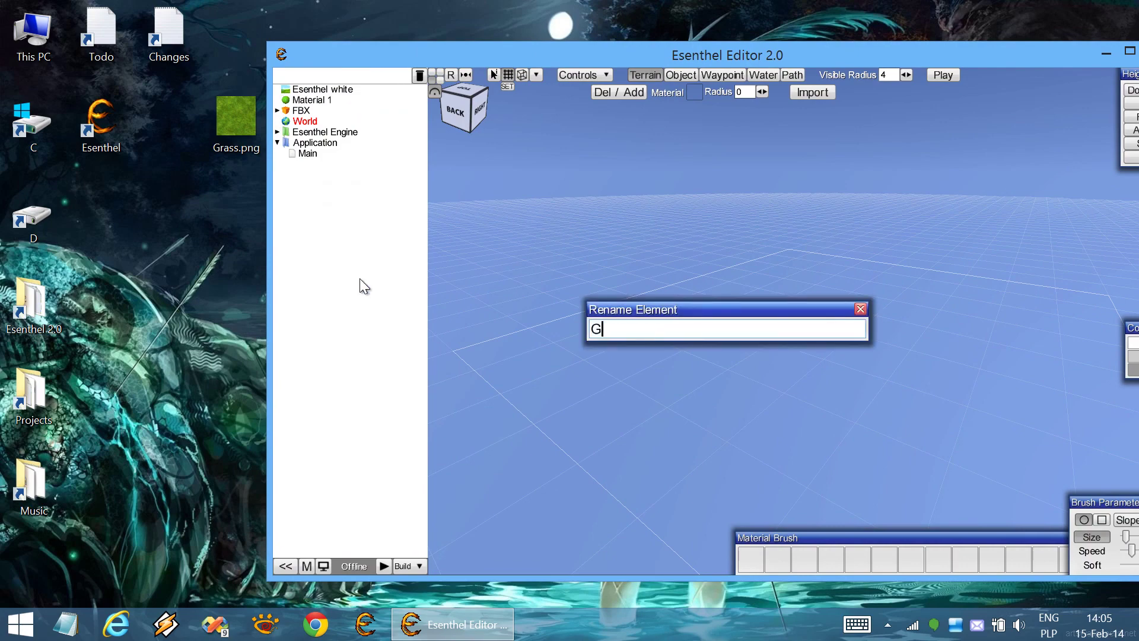
text(Grass)
key(Return)
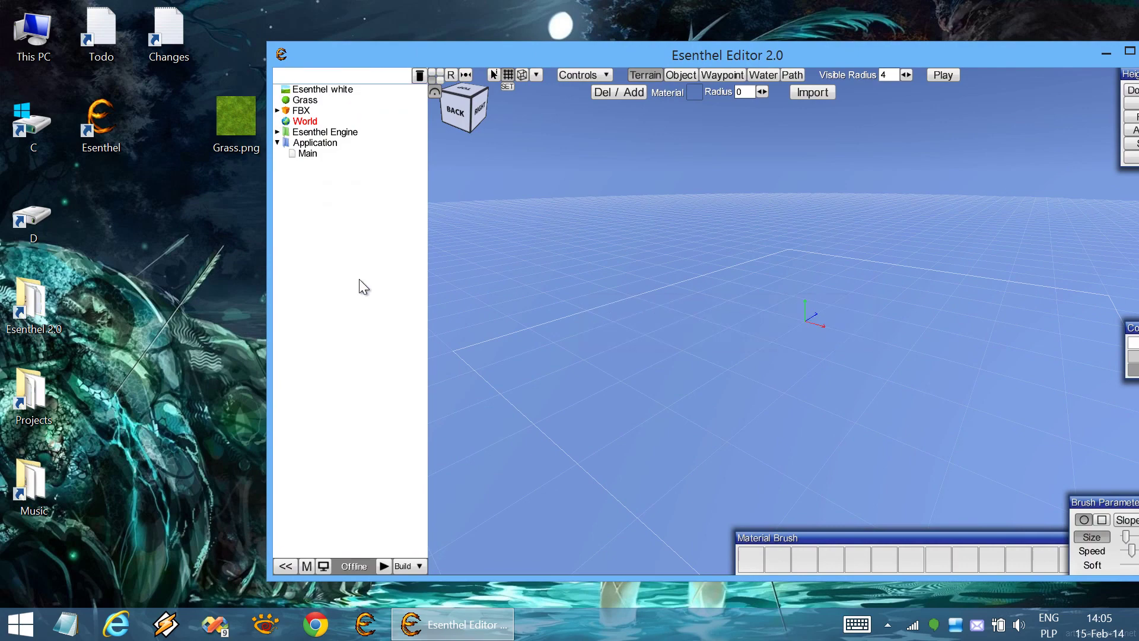
Step: Open the Grass material and assign Grass.png from the desktop as its color texture
drag(365, 54, 264, 52)
click(216, 97)
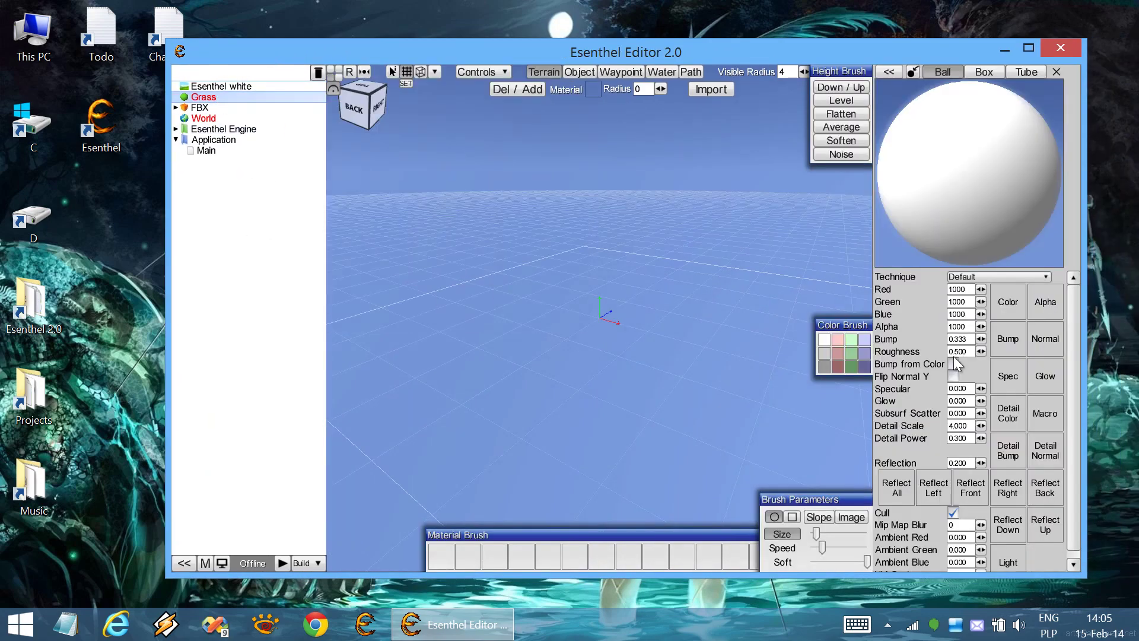
scroll(955, 358, down, 1)
scroll(950, 380, up, 1)
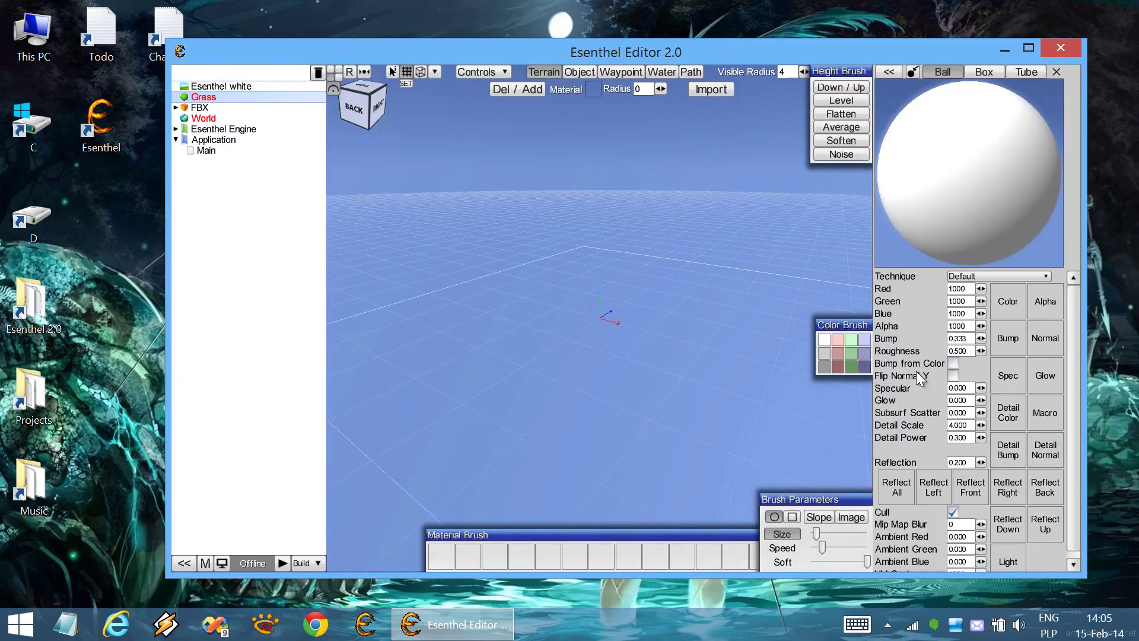
click(234, 120)
drag(561, 46, 734, 47)
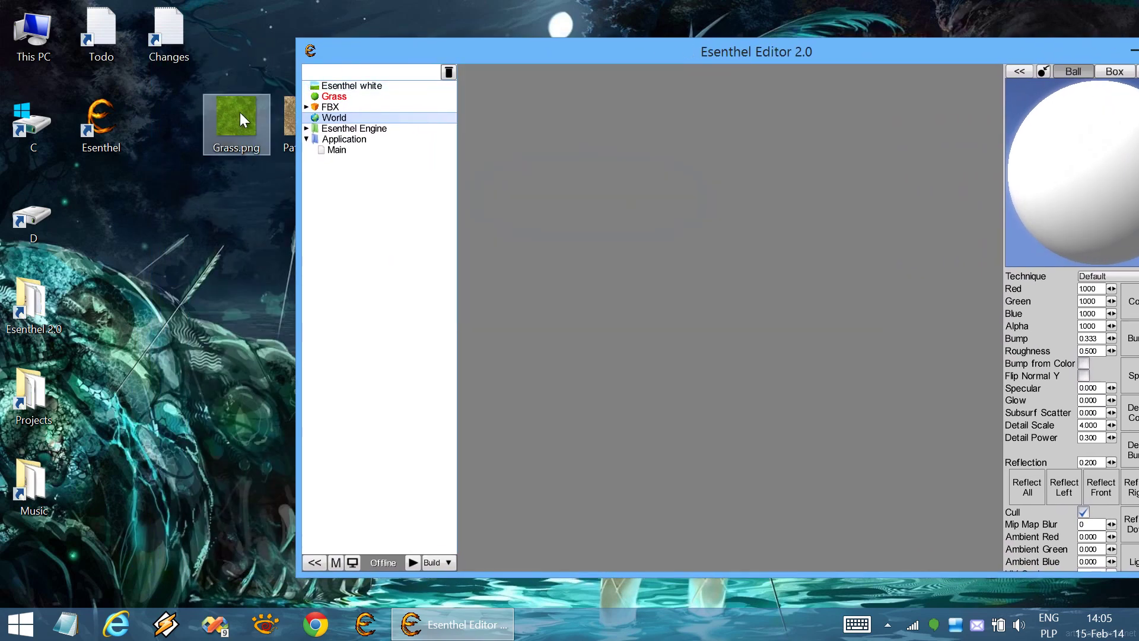
drag(240, 118, 1133, 304)
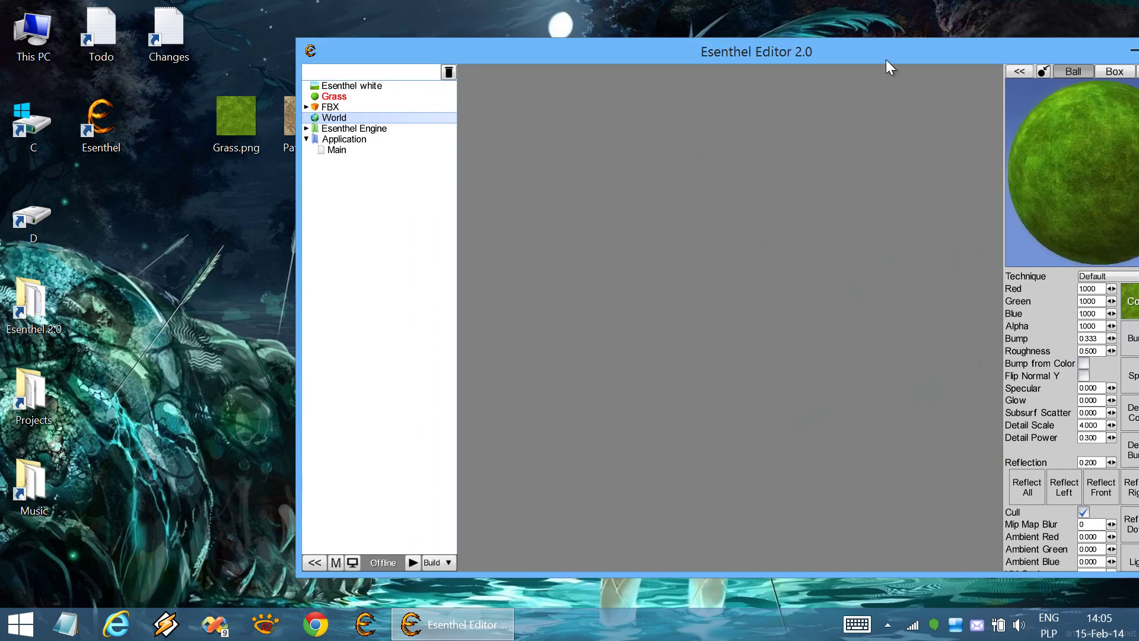
drag(885, 60, 693, 53)
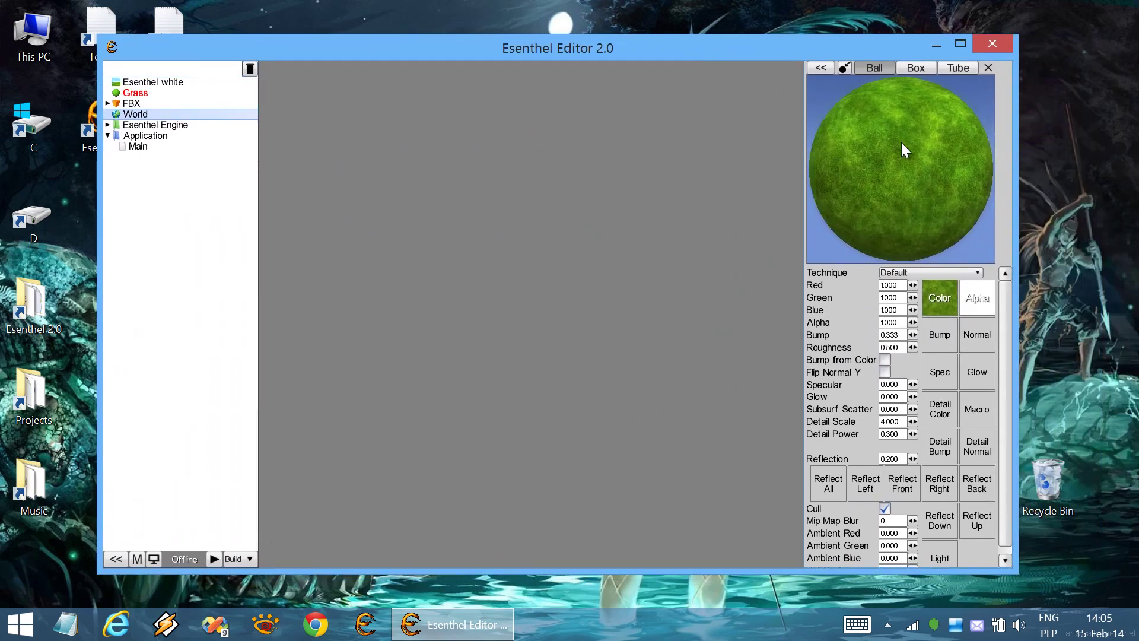
Step: Enable Bump from Color on the Grass material and inspect the result on the preview ball
click(824, 71)
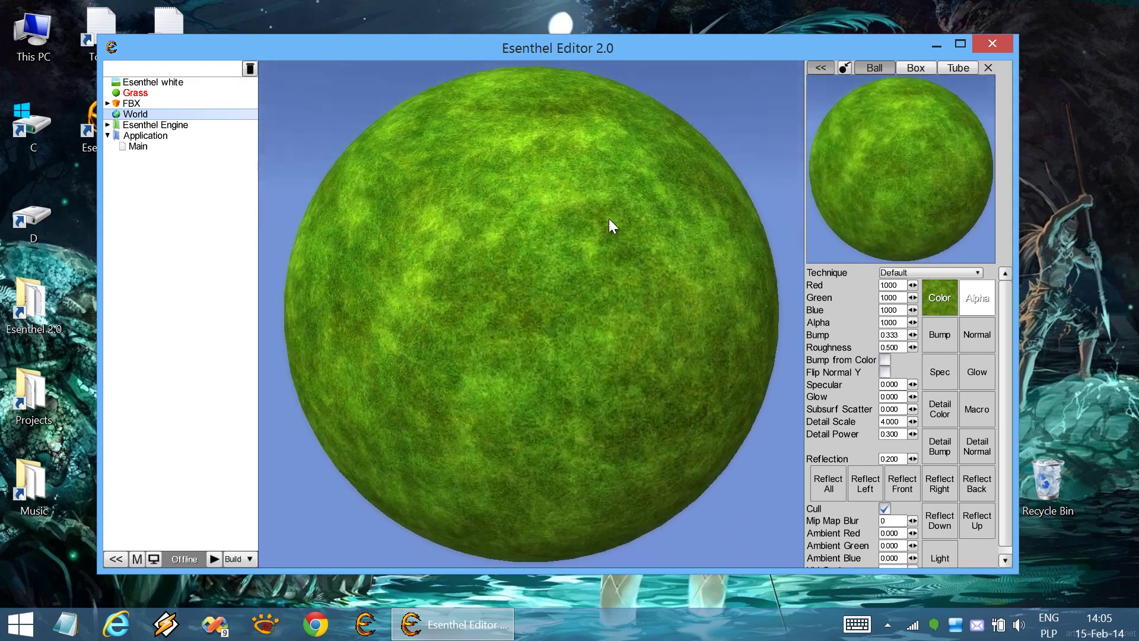
click(884, 360)
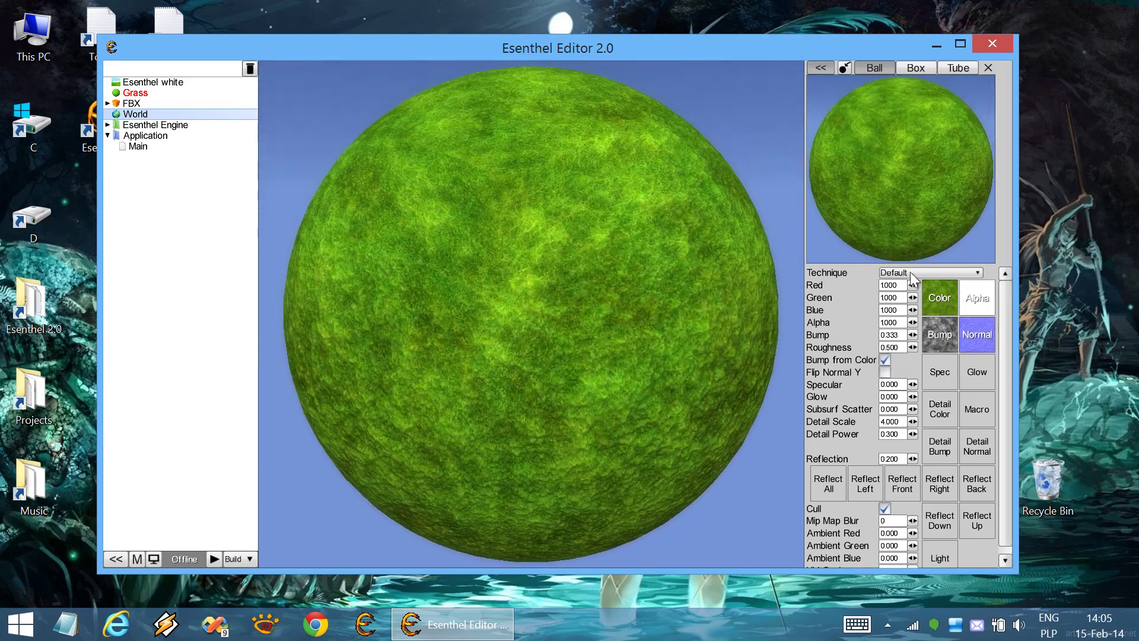
click(820, 67)
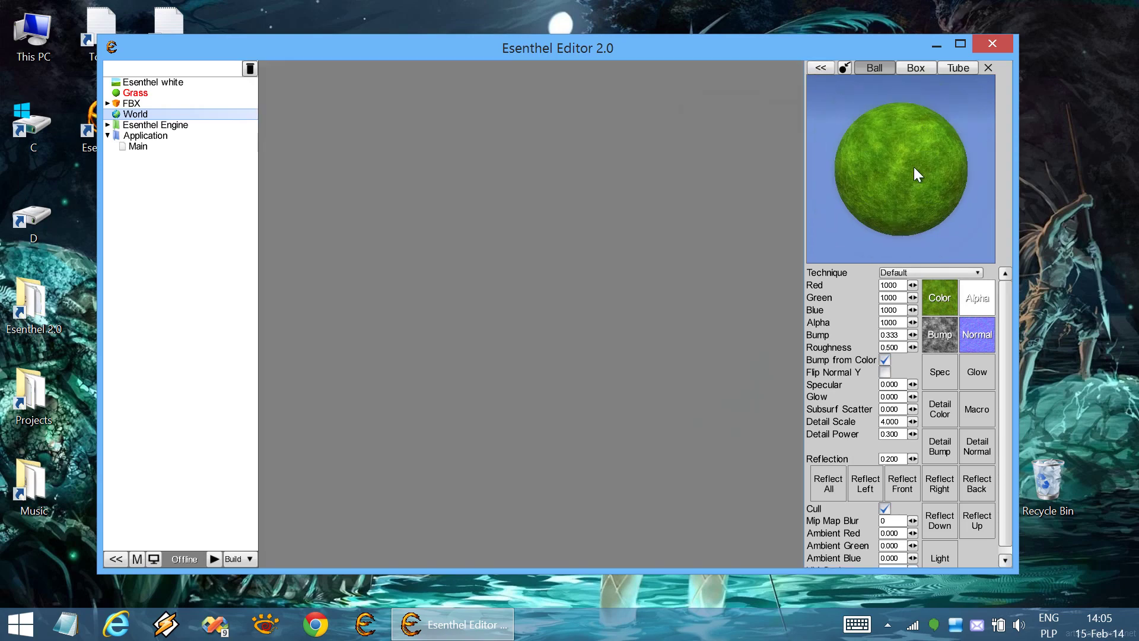
scroll(914, 167, up, 3)
drag(904, 163, 858, 164)
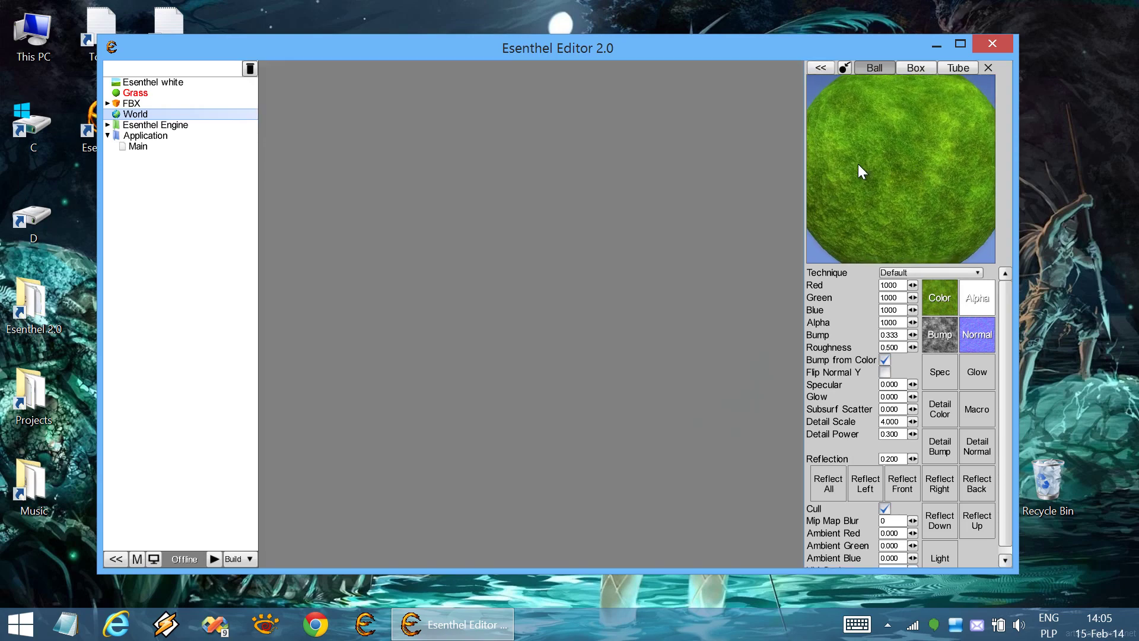
Step: Close the material editor, reopen World and set Grass as the material for new terrain heightmaps
click(988, 68)
click(136, 114)
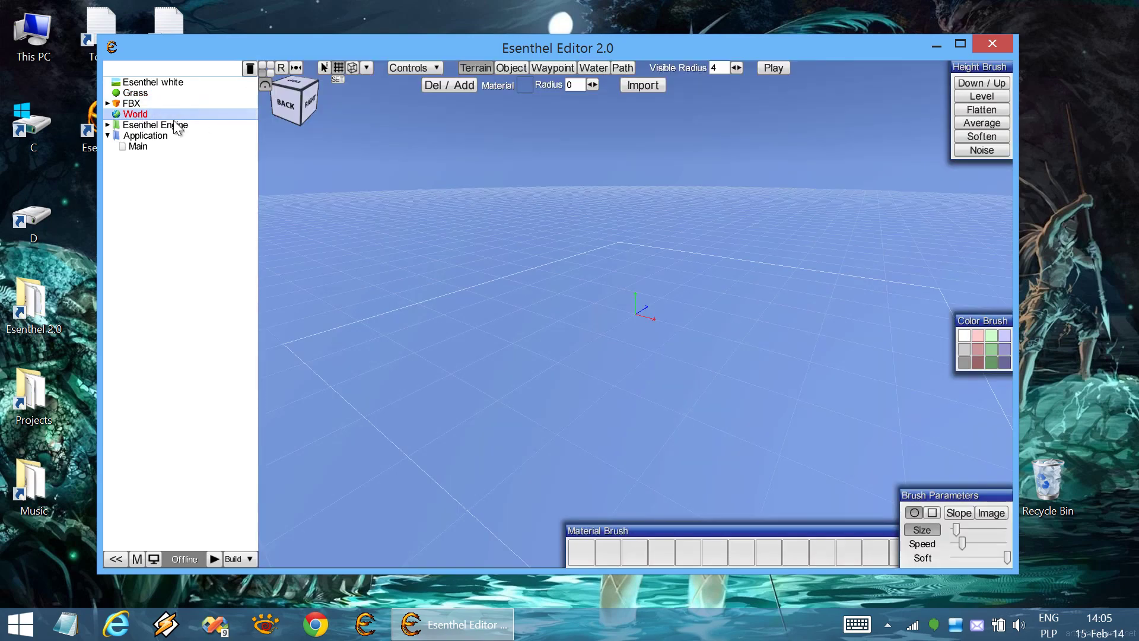
scroll(688, 305, up, 3)
middle_drag(688, 306, 656, 284)
right_drag(656, 284, 650, 274)
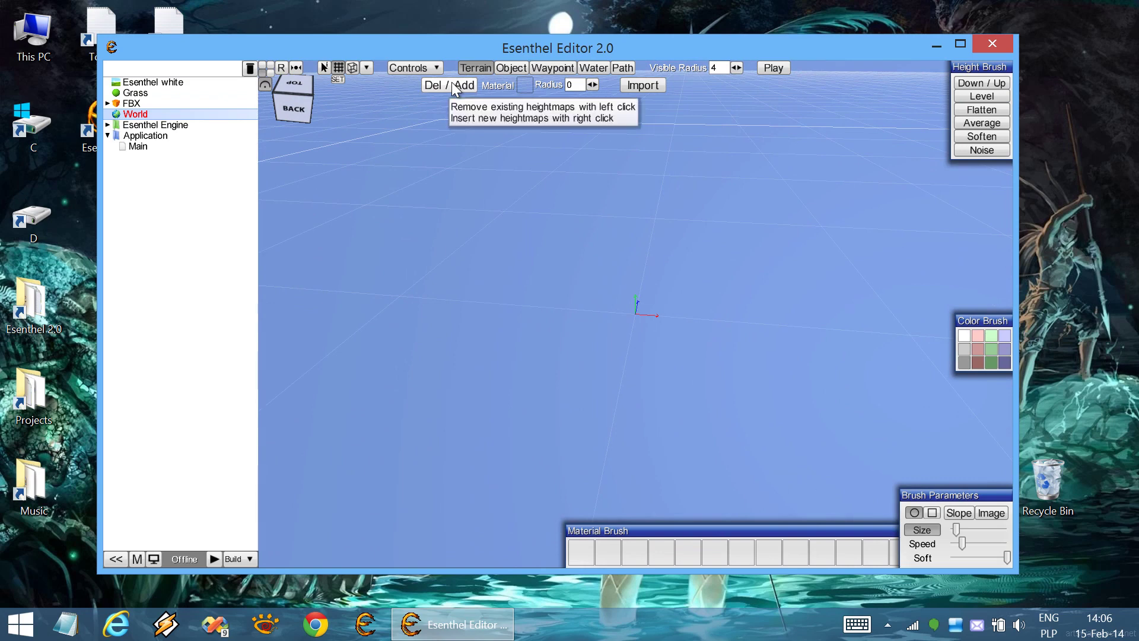
drag(129, 93, 398, 78)
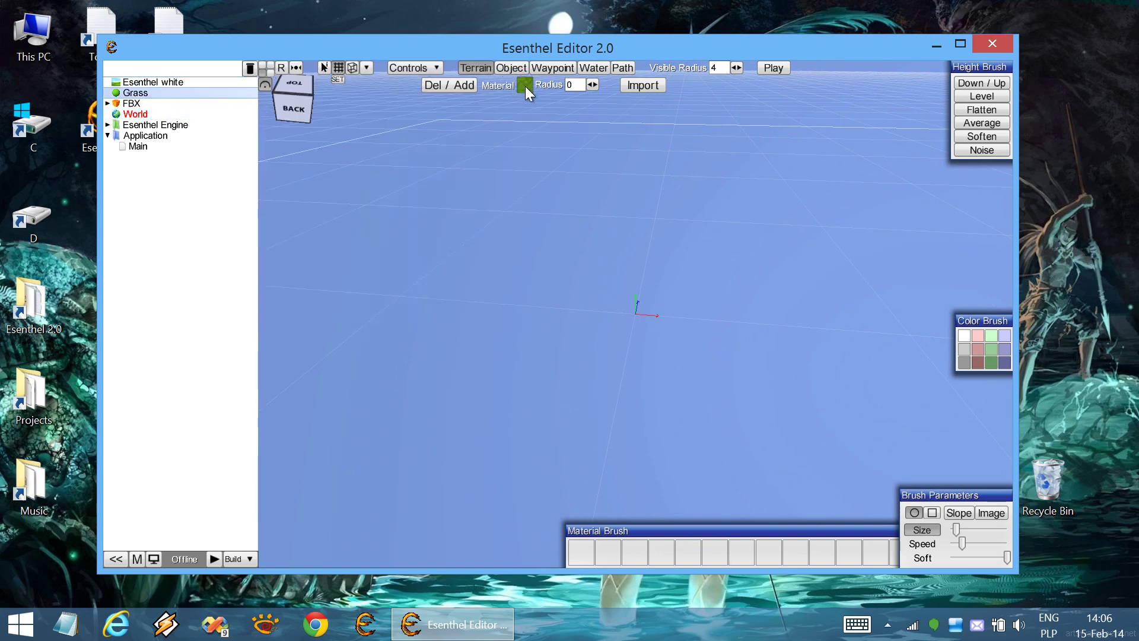
Step: Add Grass heightmaps across the grid areas around the origin, filling the gaps to form one continuous terrain
click(450, 91)
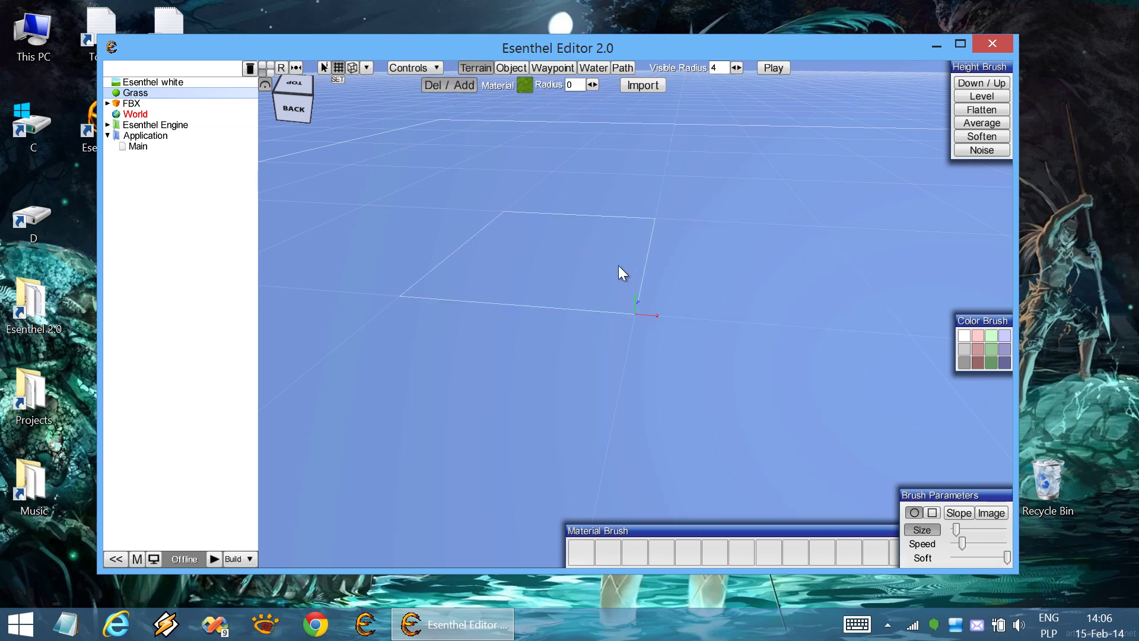
click(634, 267)
mouse_move(635, 269)
mouse_down()
mouse_move(701, 383)
mouse_move(581, 295)
mouse_up()
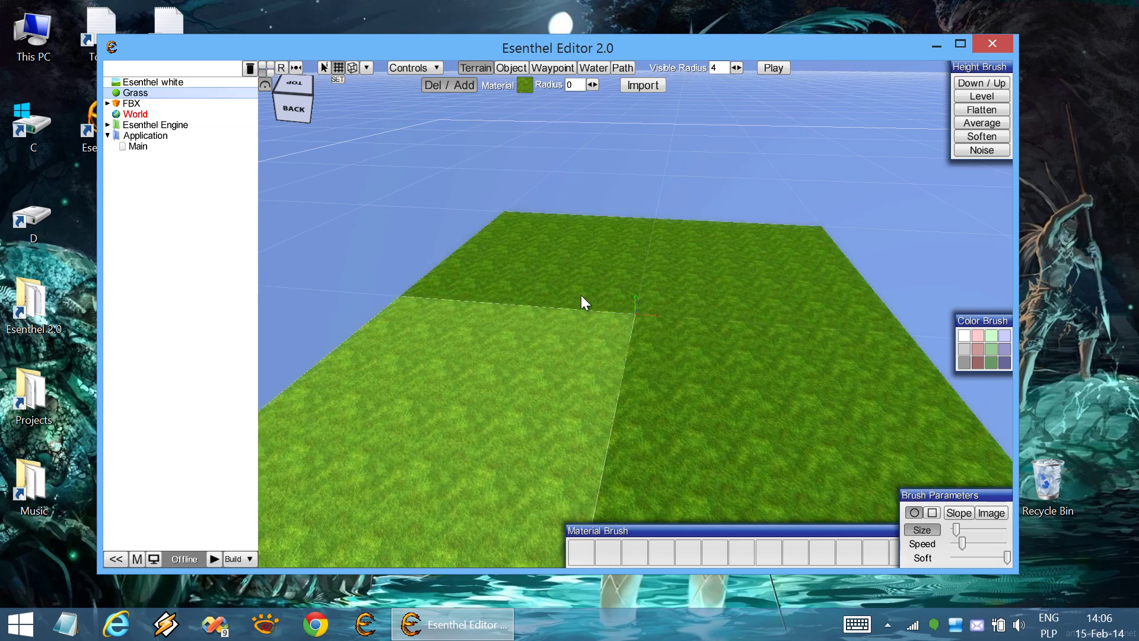
scroll(746, 260, down, 2)
mouse_move(785, 293)
mouse_down()
mouse_move(766, 247)
mouse_move(428, 257)
mouse_move(778, 403)
mouse_move(831, 349)
mouse_up()
scroll(832, 349, down, 3)
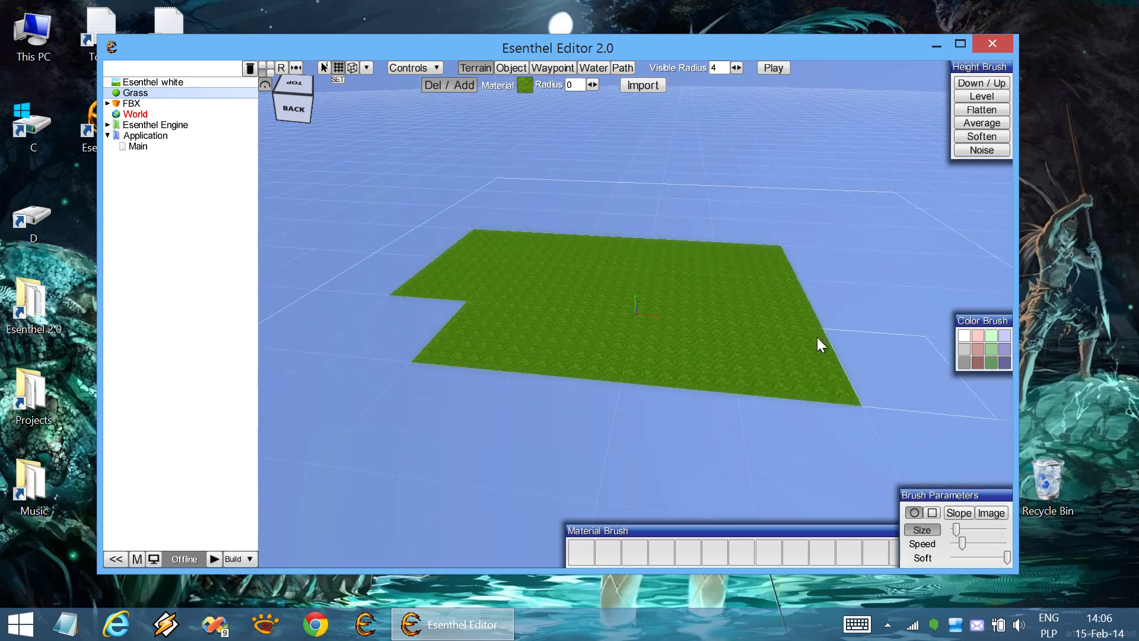
mouse_move(810, 260)
mouse_down()
mouse_move(837, 429)
mouse_move(427, 416)
mouse_up()
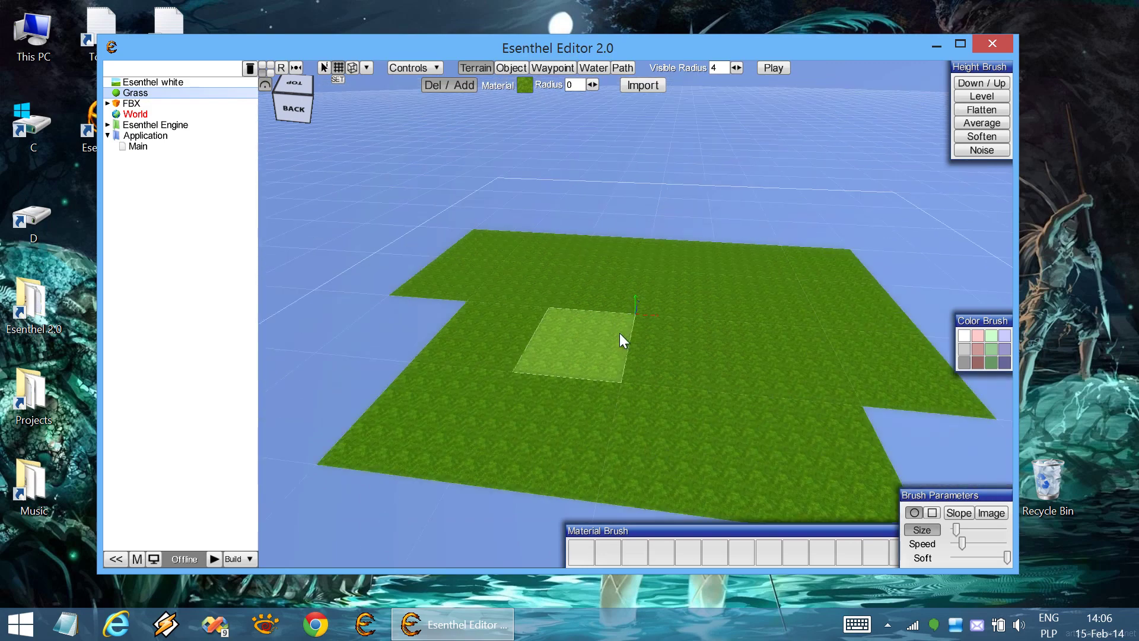
mouse_move(493, 335)
right_down()
mouse_move(567, 340)
mouse_move(570, 271)
mouse_move(564, 339)
mouse_move(589, 320)
right_up()
mouse_move(712, 320)
mouse_down()
mouse_move(702, 336)
mouse_move(489, 306)
mouse_move(446, 324)
mouse_move(419, 409)
mouse_move(823, 447)
mouse_move(910, 387)
mouse_up()
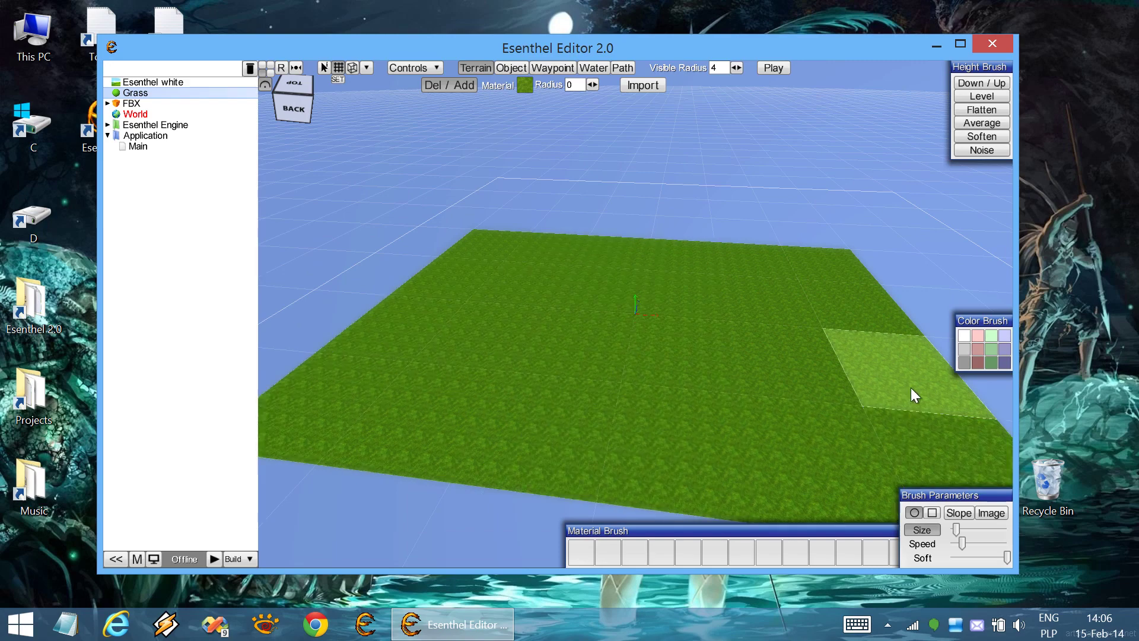
Step: Maximize the editor window and activate the Down / Up height brush
middle_drag(756, 397, 754, 392)
scroll(759, 391, up, 5)
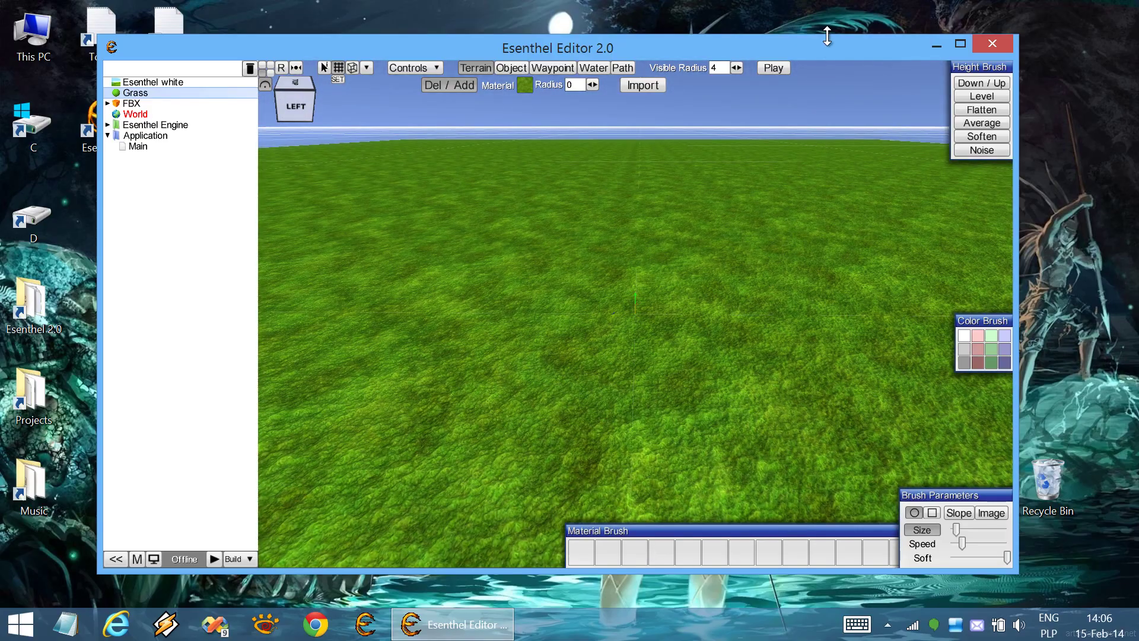
double_click(819, 51)
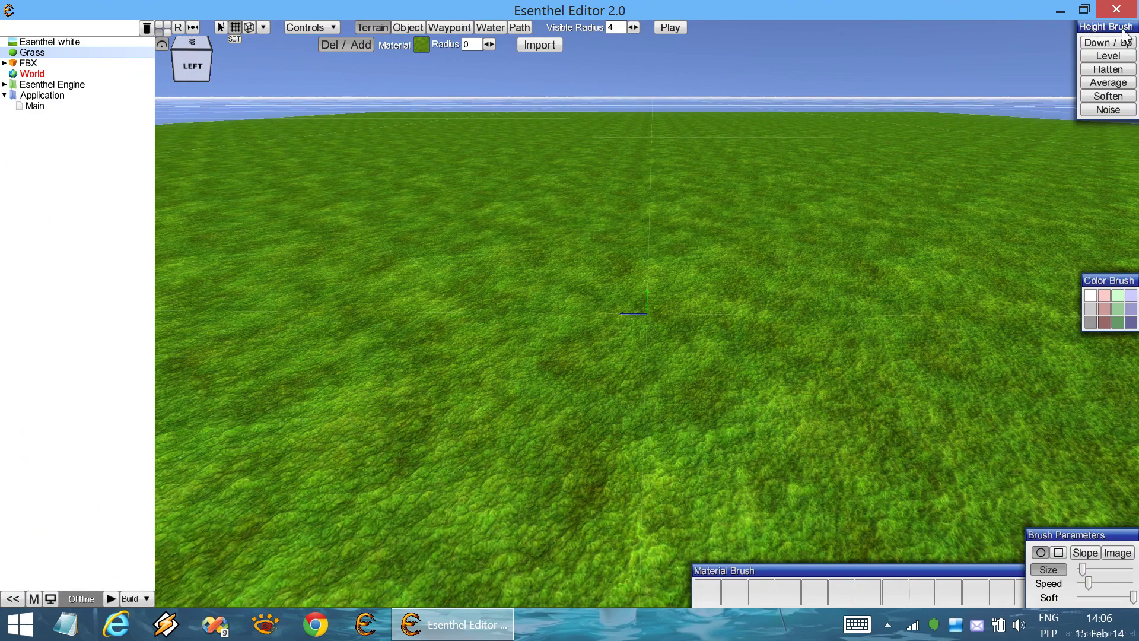
click(1110, 44)
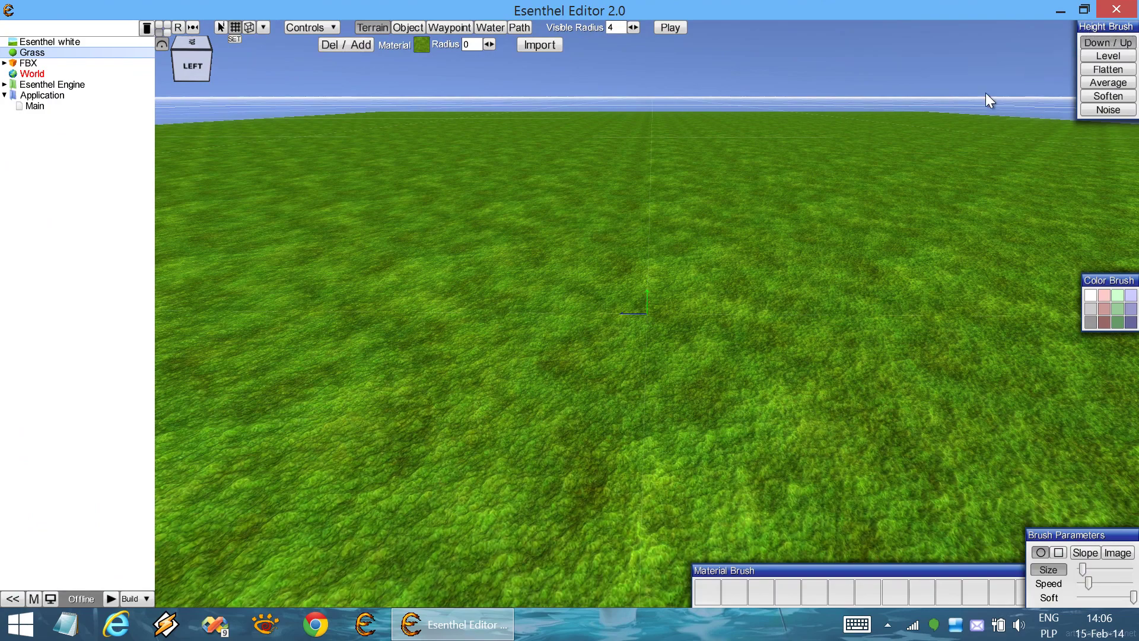
middle_drag(667, 284, 655, 295)
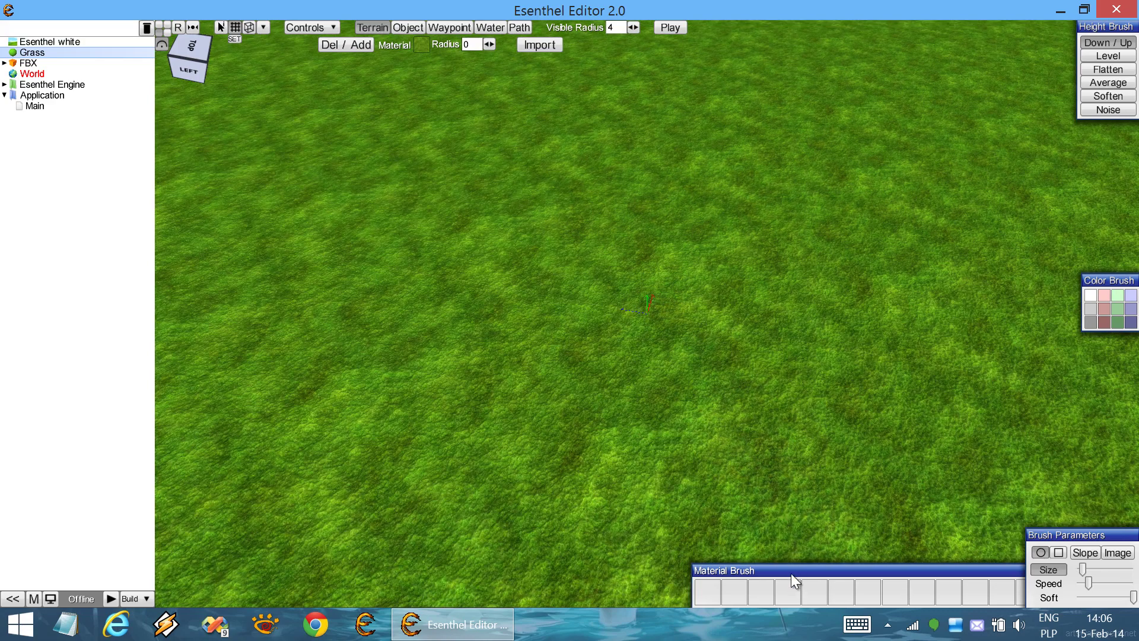
Step: Move the Material Brush window clear of Brush Parameters and enlarge the height brush for use on the terrain
drag(793, 571, 532, 571)
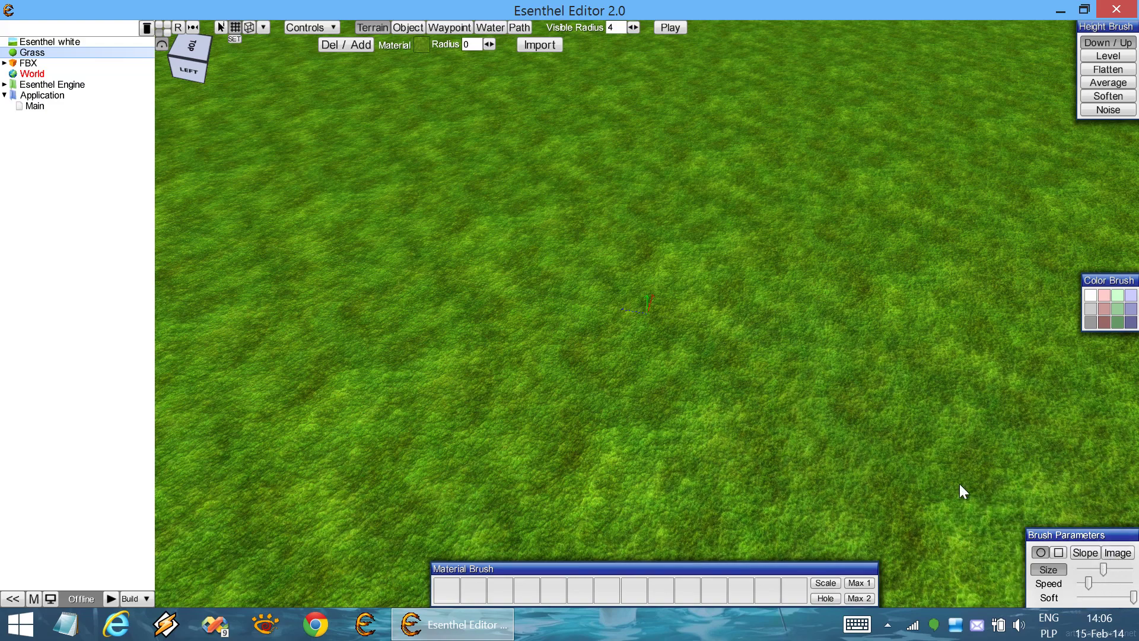
scroll(668, 336, down, 4)
middle_drag(669, 329, 624, 309)
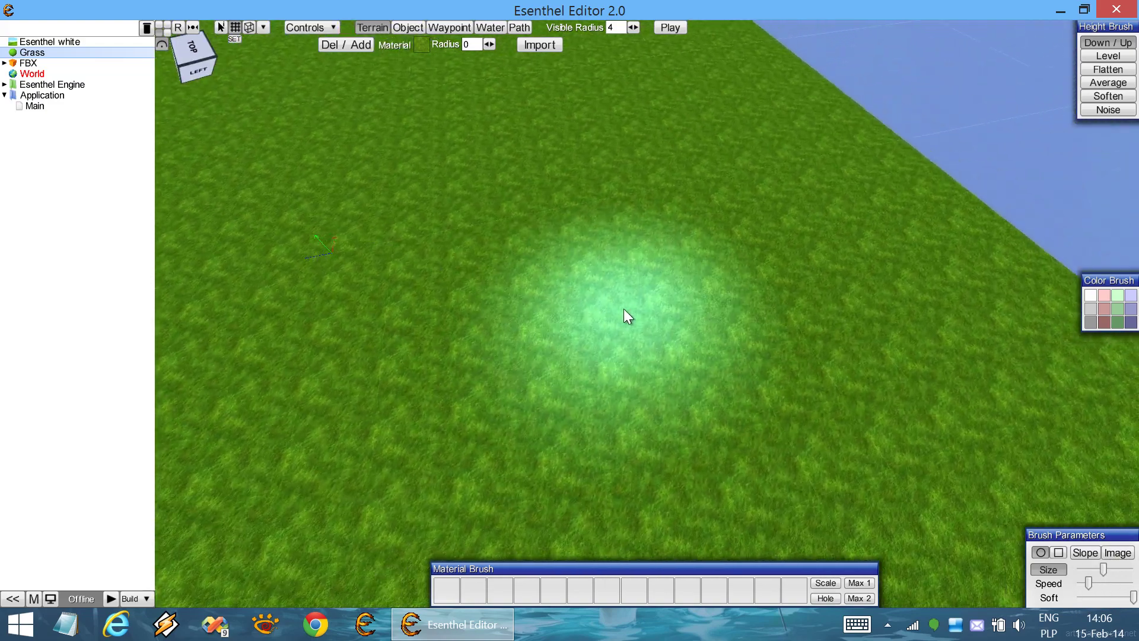
Step: Increase the Down / Up brush speed and raise smooth, curved ridges across the middle of the grass terrain
scroll(623, 309, up, 5)
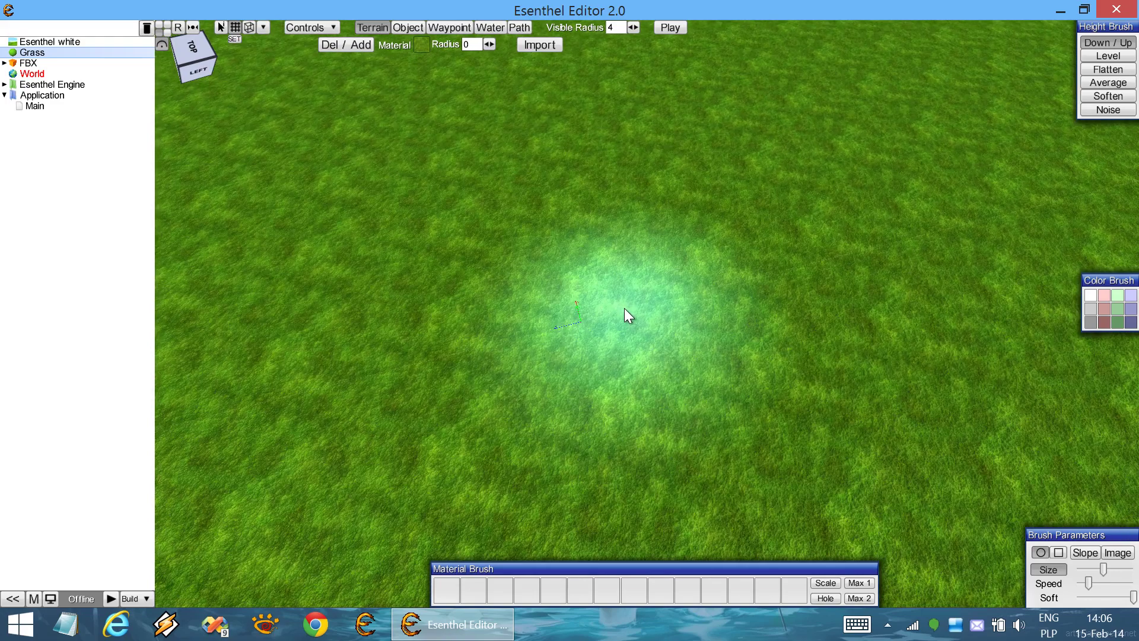
scroll(624, 309, up, 2)
middle_drag(564, 305, 560, 296)
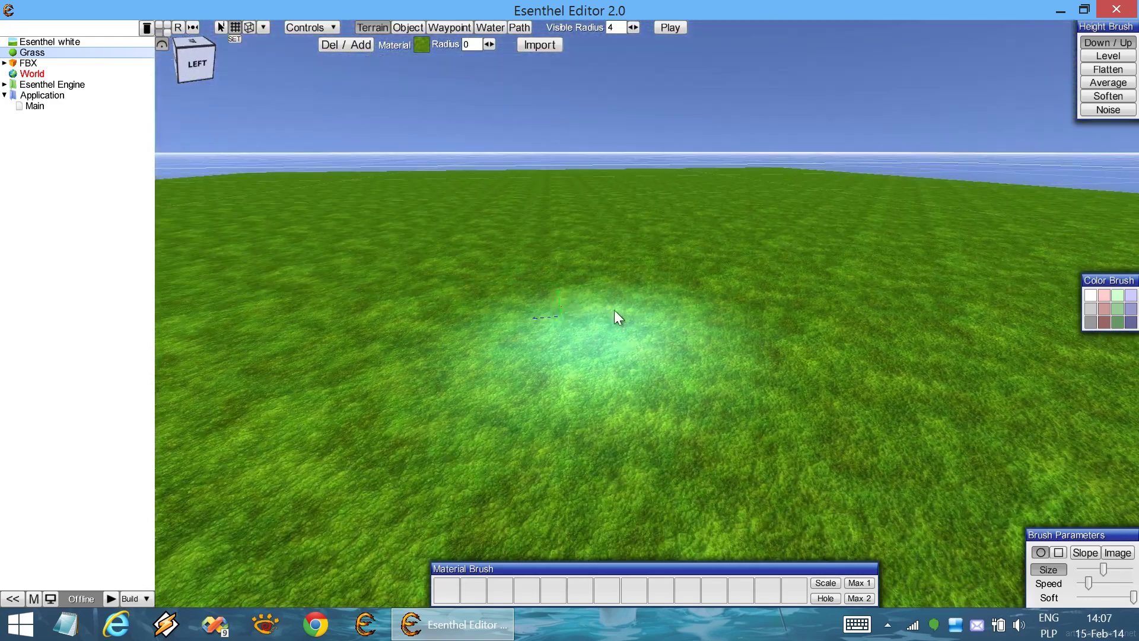
scroll(670, 338, down, 3)
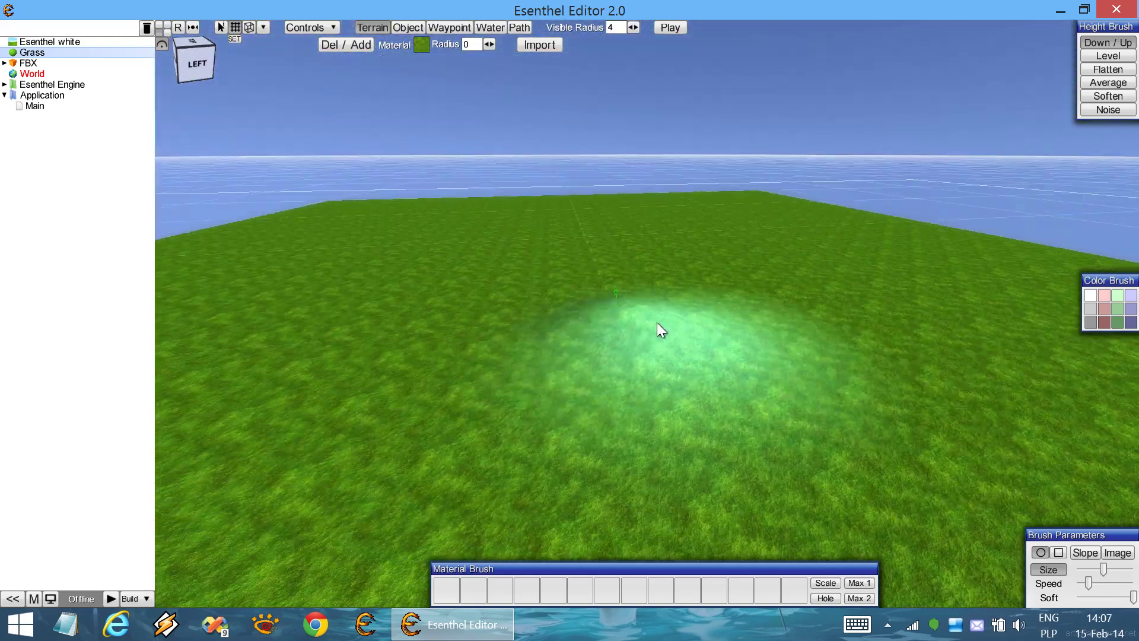
middle_drag(597, 357, 587, 347)
mouse_move(460, 285)
mouse_down()
mouse_move(539, 221)
mouse_move(799, 233)
mouse_move(682, 191)
mouse_move(432, 223)
mouse_move(597, 386)
mouse_move(940, 241)
mouse_move(803, 97)
mouse_up()
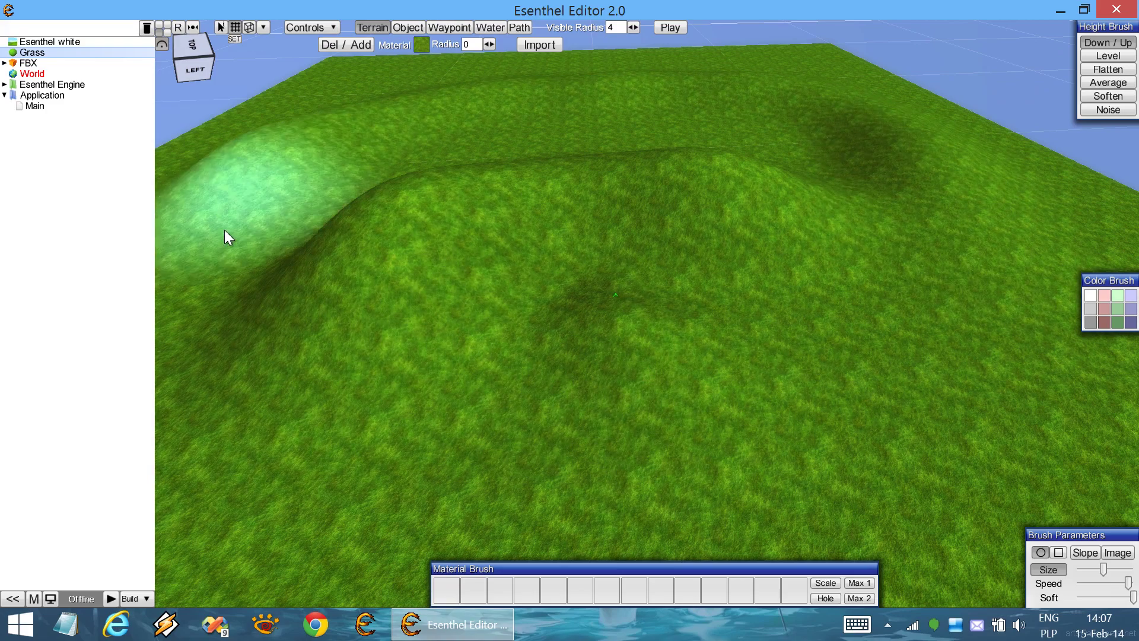
scroll(677, 348, down, 3)
middle_drag(677, 348, 670, 350)
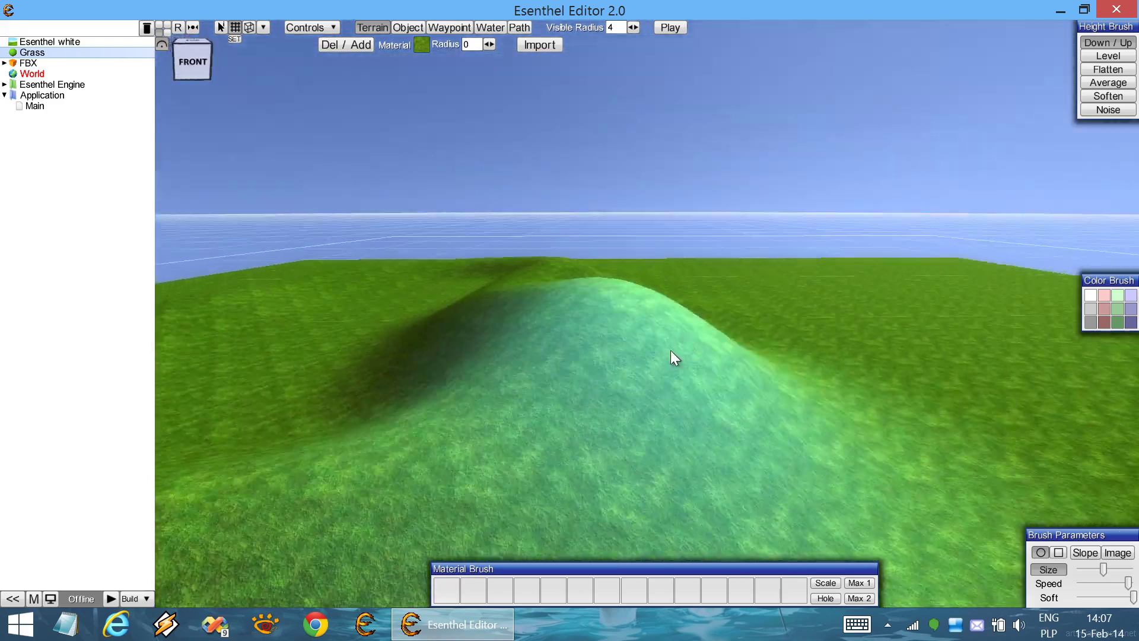
right_drag(672, 353, 569, 409)
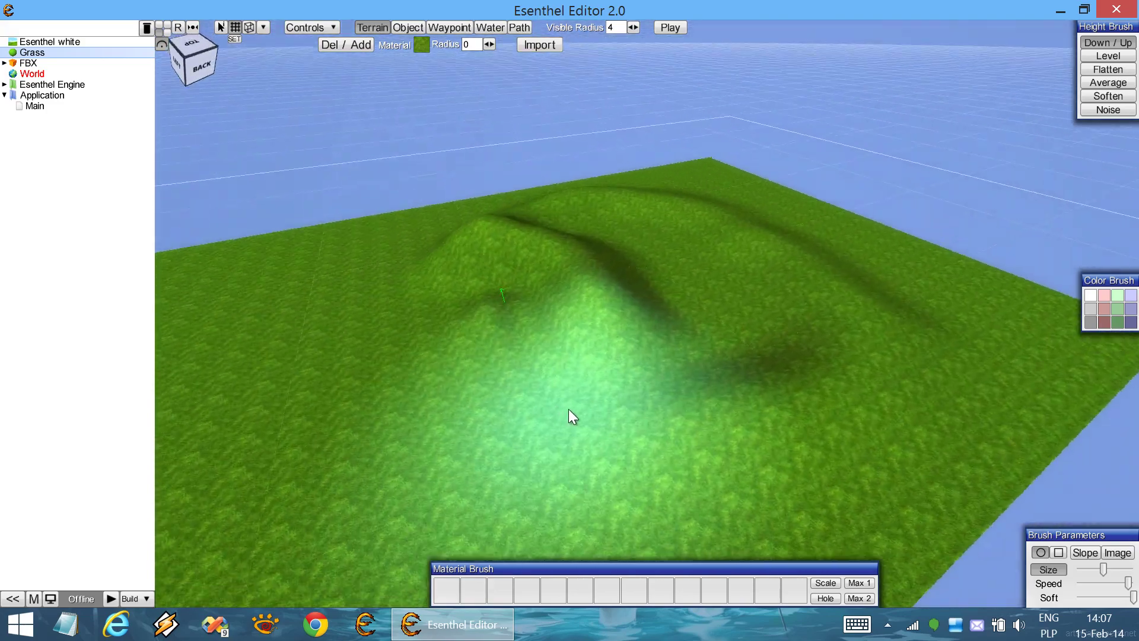
right_drag(860, 329, 801, 338)
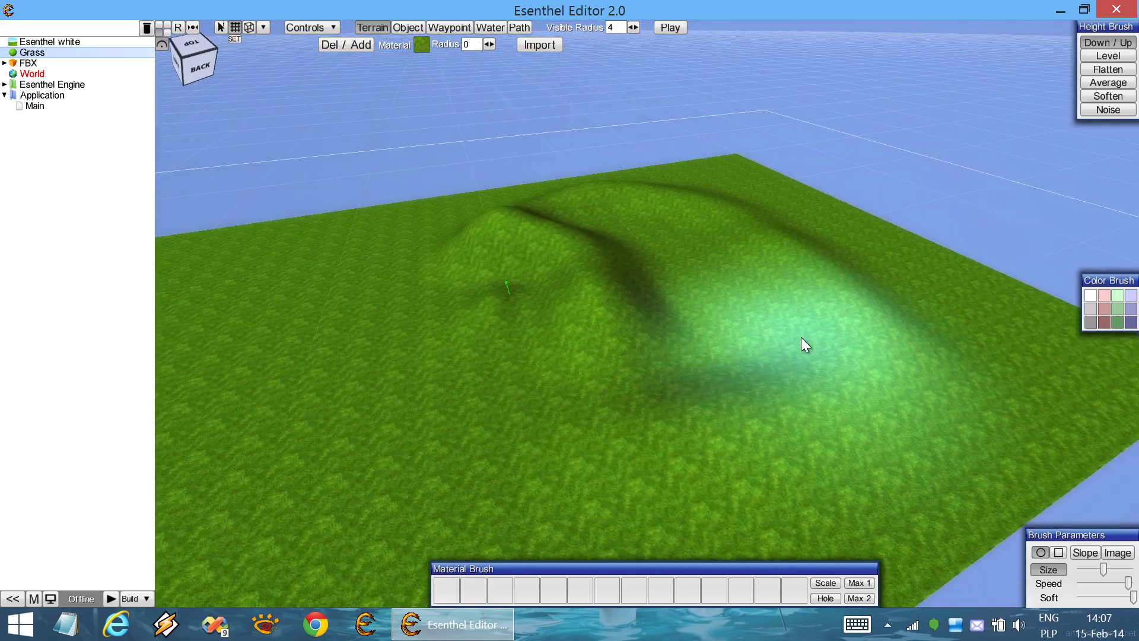
Step: Turn on the brush's image mask and raise a tall, jagged mountain at one end of the terrain
click(1119, 553)
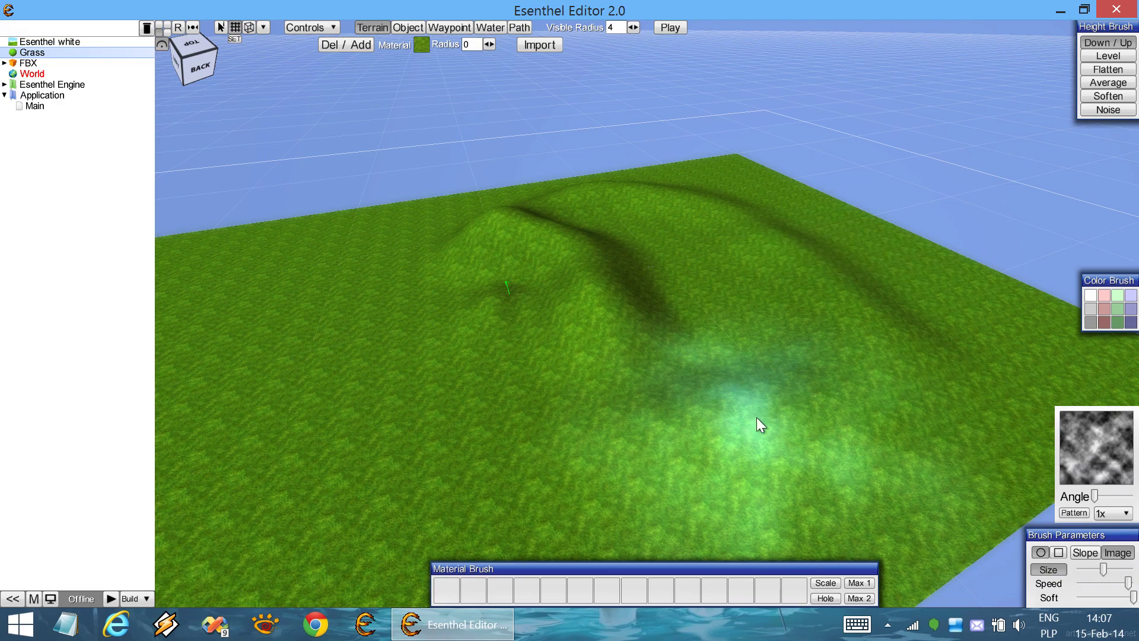
scroll(449, 407, down, 3)
middle_drag(450, 407, 449, 405)
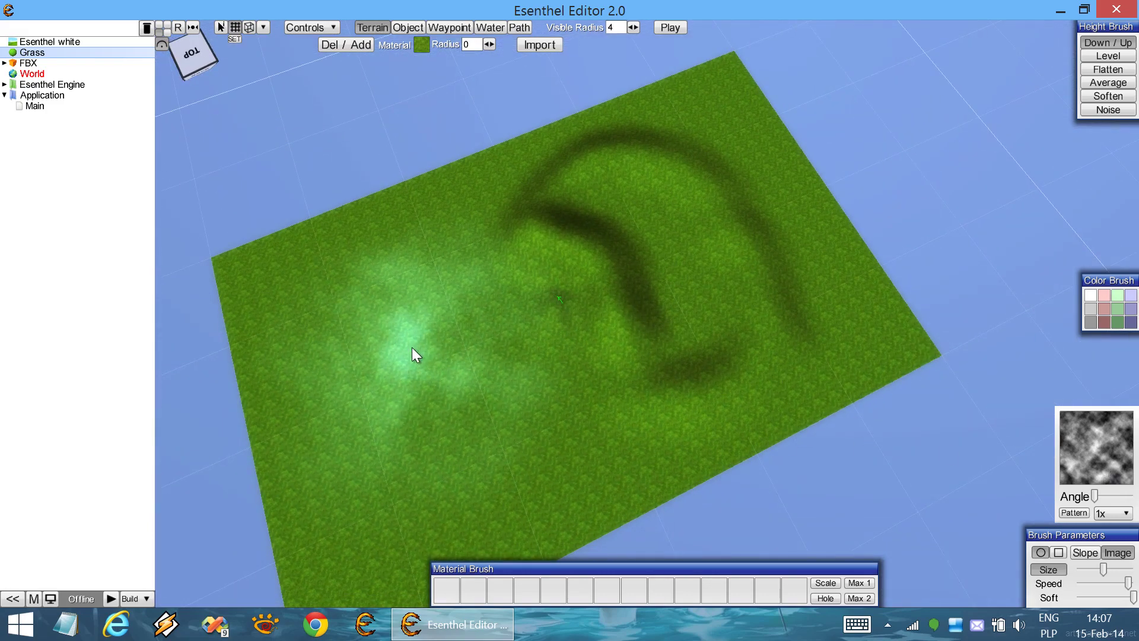
middle_drag(412, 347, 412, 346)
right_drag(413, 346, 428, 335)
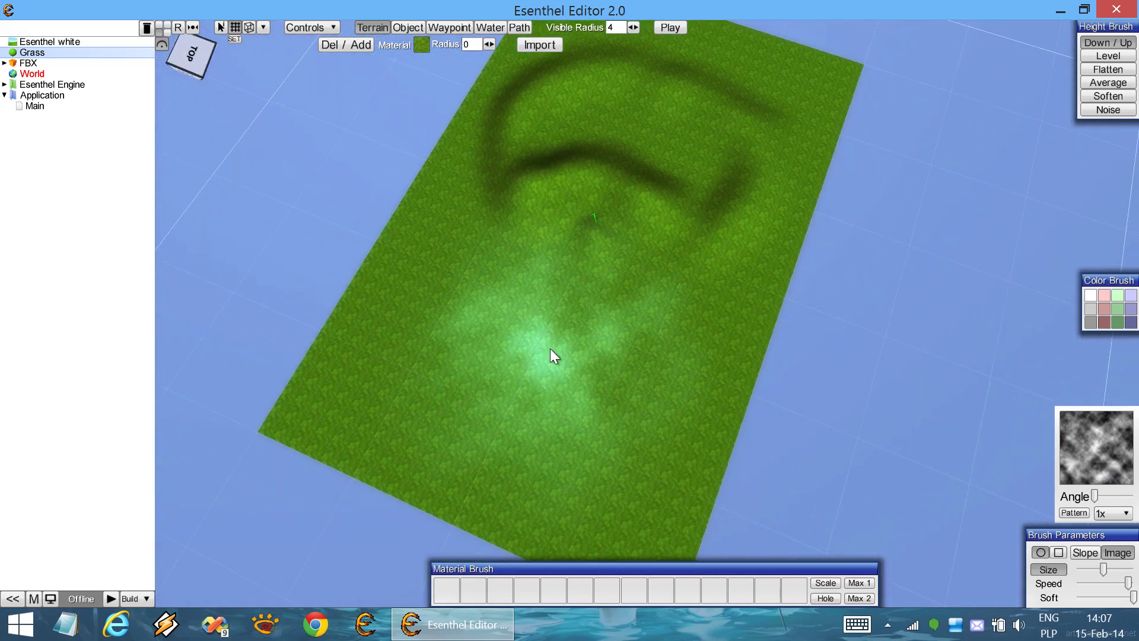
mouse_move(550, 349)
mouse_down()
mouse_move(475, 328)
mouse_move(496, 323)
mouse_up()
right_drag(652, 307, 674, 331)
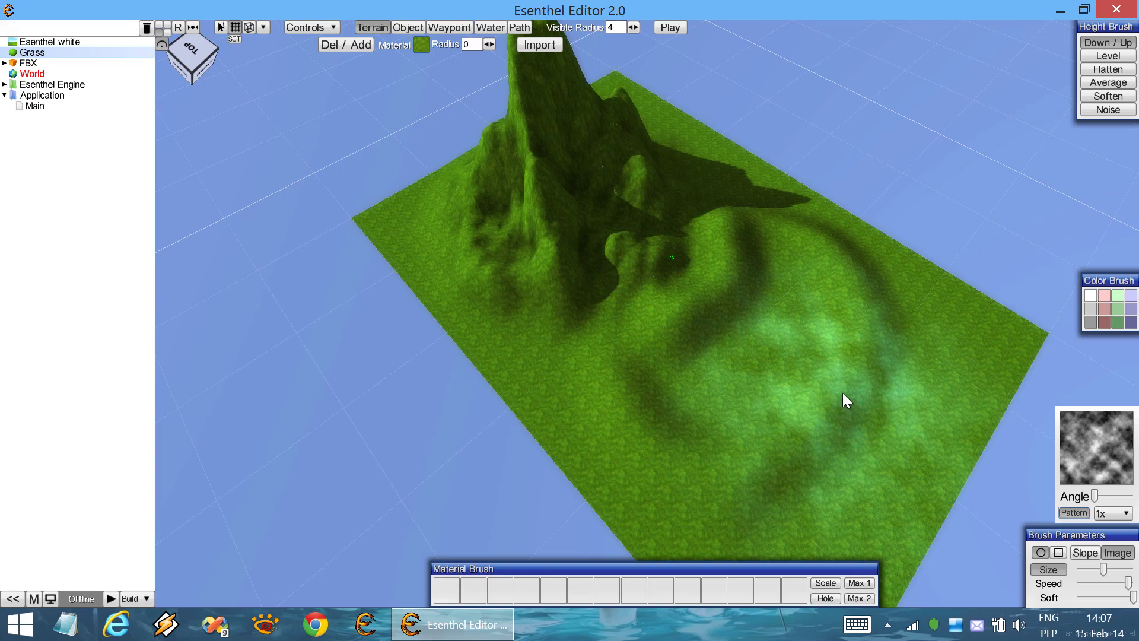
Step: Raise rough, rocky relief over the rest of the terrain using the image mask in Pattern mode at a lower speed
mouse_move(845, 396)
mouse_down()
mouse_move(887, 319)
mouse_move(784, 386)
mouse_move(636, 391)
mouse_move(736, 193)
mouse_move(677, 97)
mouse_move(923, 326)
mouse_move(529, 306)
mouse_move(821, 335)
mouse_up()
mouse_move(819, 329)
middle_down()
mouse_move(836, 325)
mouse_move(825, 325)
middle_up()
right_drag(827, 327, 831, 325)
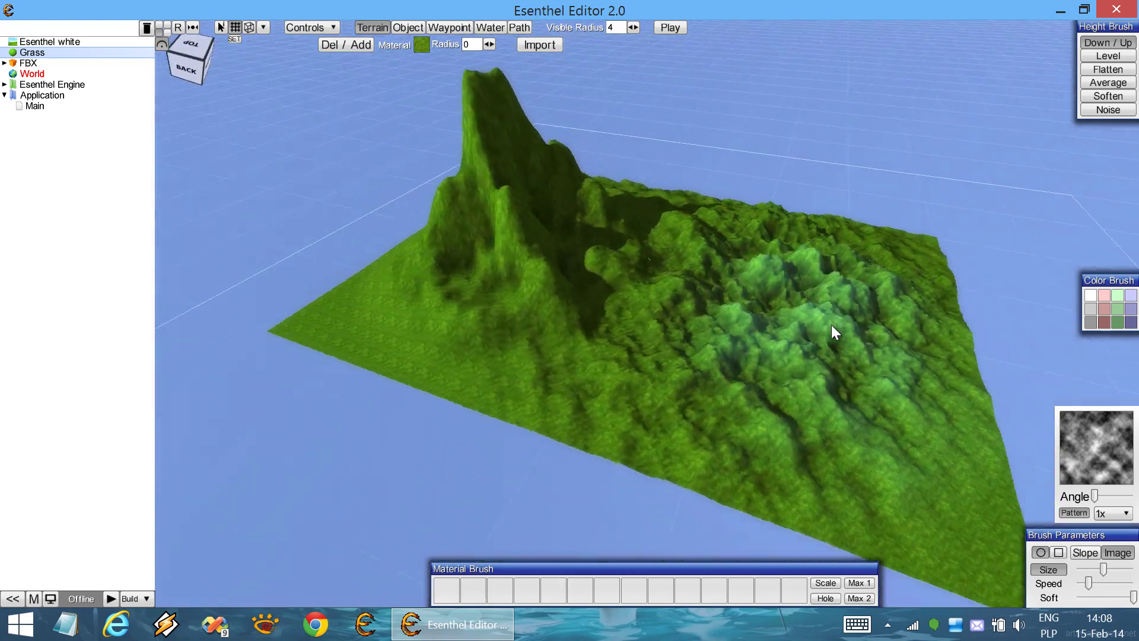
Step: Switch to the Flatten brush without the image mask, shrink it, and flatten the first stretch of a path near the terrain's edge
click(1116, 58)
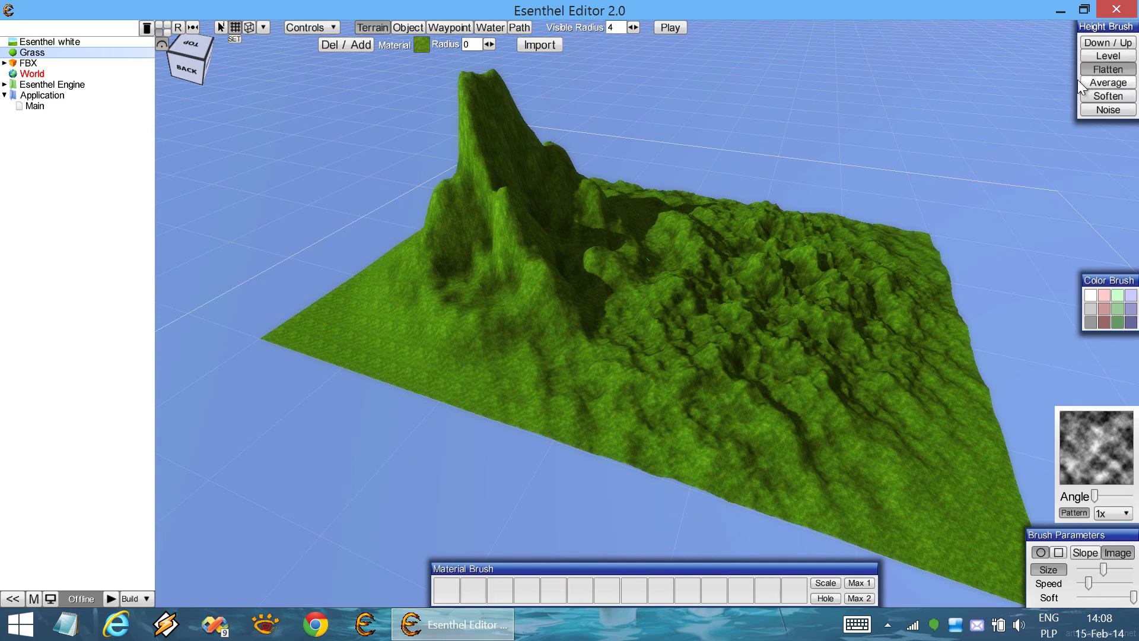
click(1118, 553)
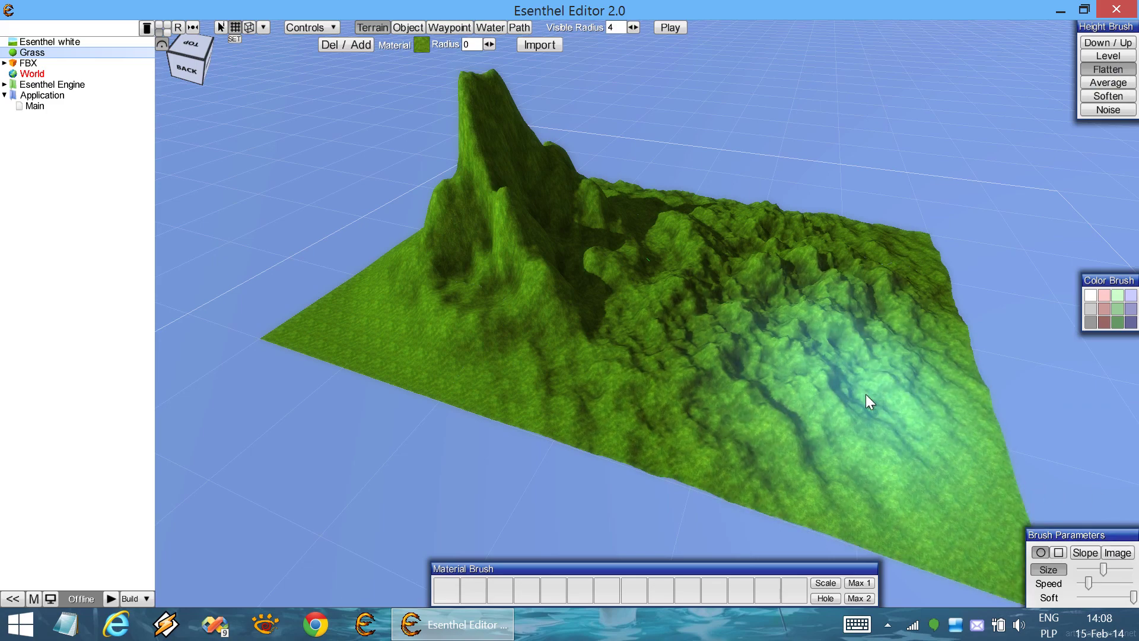
right_drag(866, 395, 818, 380)
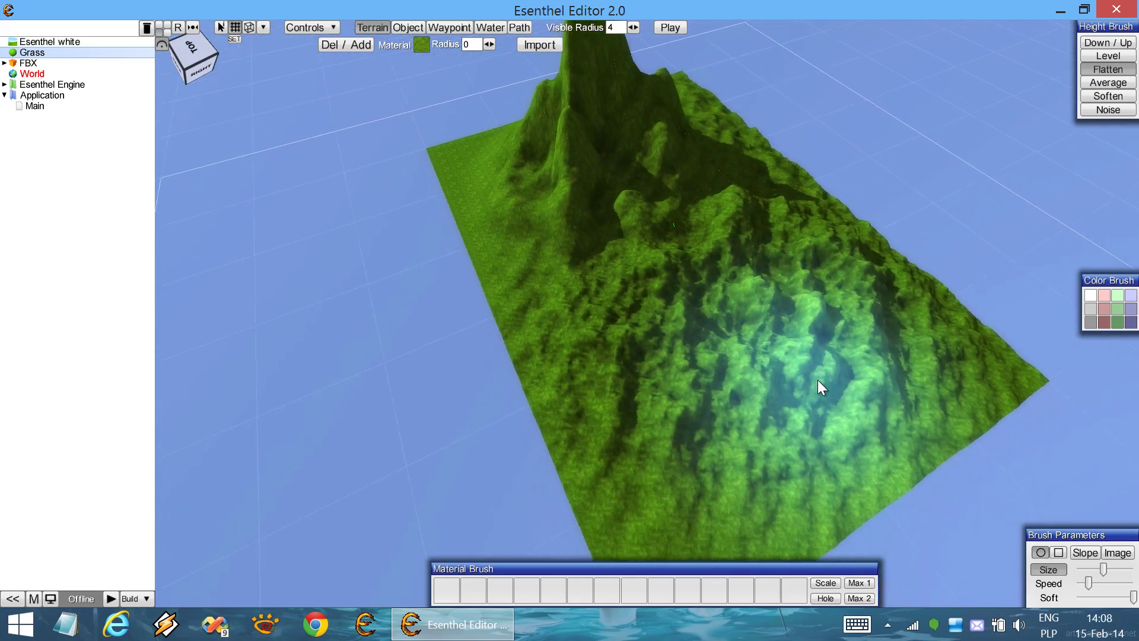
scroll(817, 381, up, 3)
scroll(596, 290, up, 3)
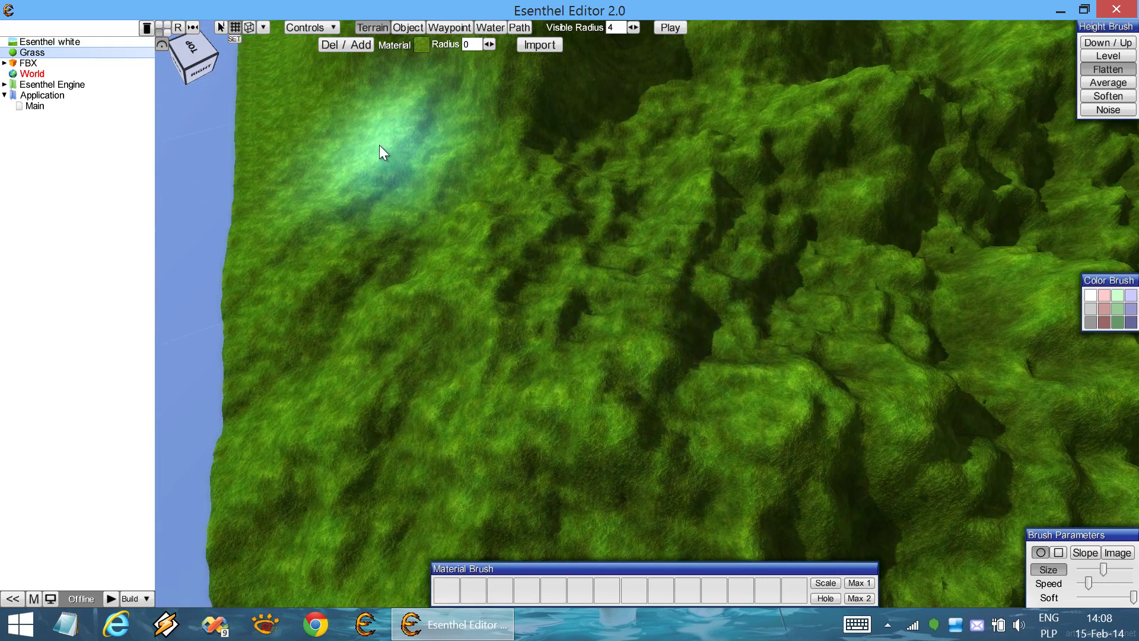
scroll(417, 170, down, 3)
ctrl+scroll(427, 195, down, 4)
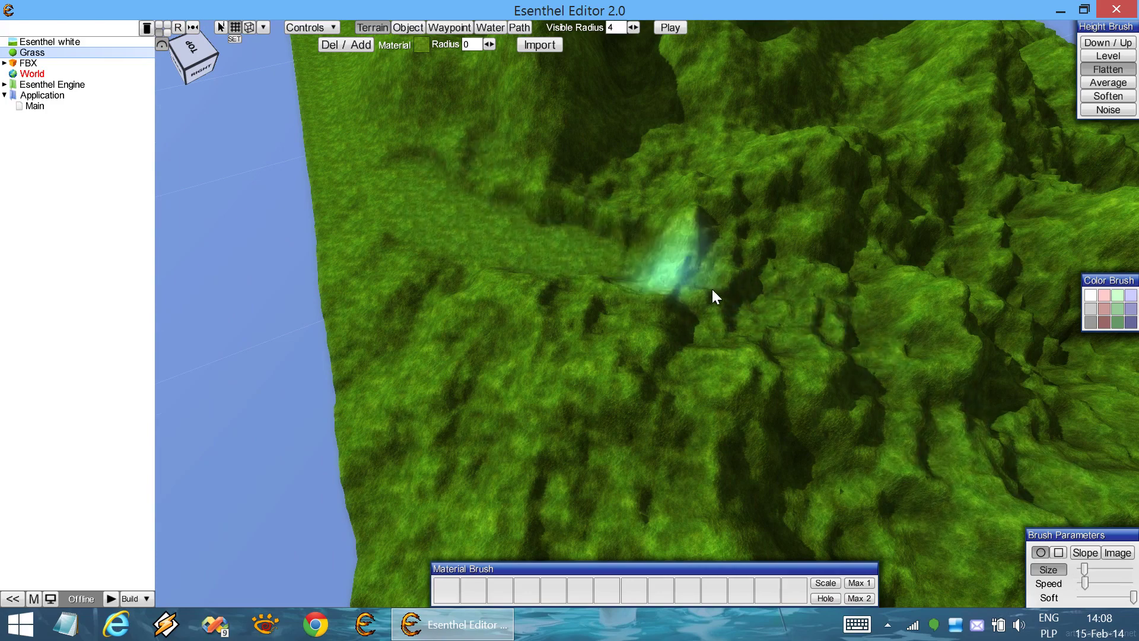
Step: Extend the flattened path in a winding course between the rocky hills and out across the terrain
mouse_move(805, 319)
middle_down()
mouse_move(763, 349)
mouse_move(576, 131)
middle_up()
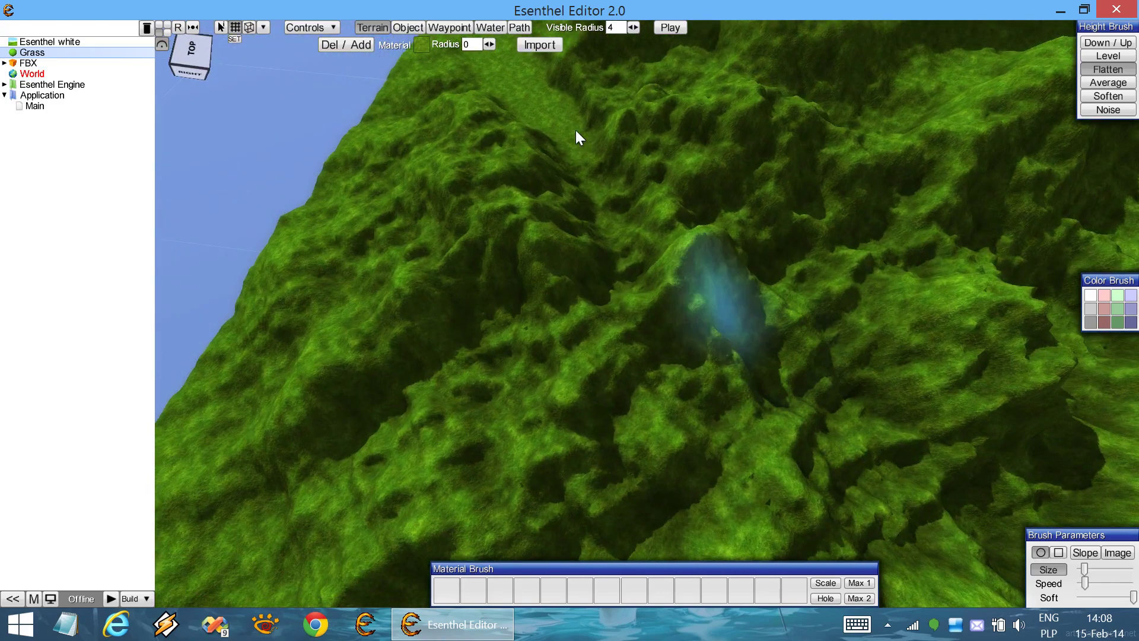
mouse_move(575, 131)
mouse_down()
mouse_move(619, 191)
mouse_move(590, 277)
mouse_move(494, 378)
mouse_move(527, 474)
mouse_up()
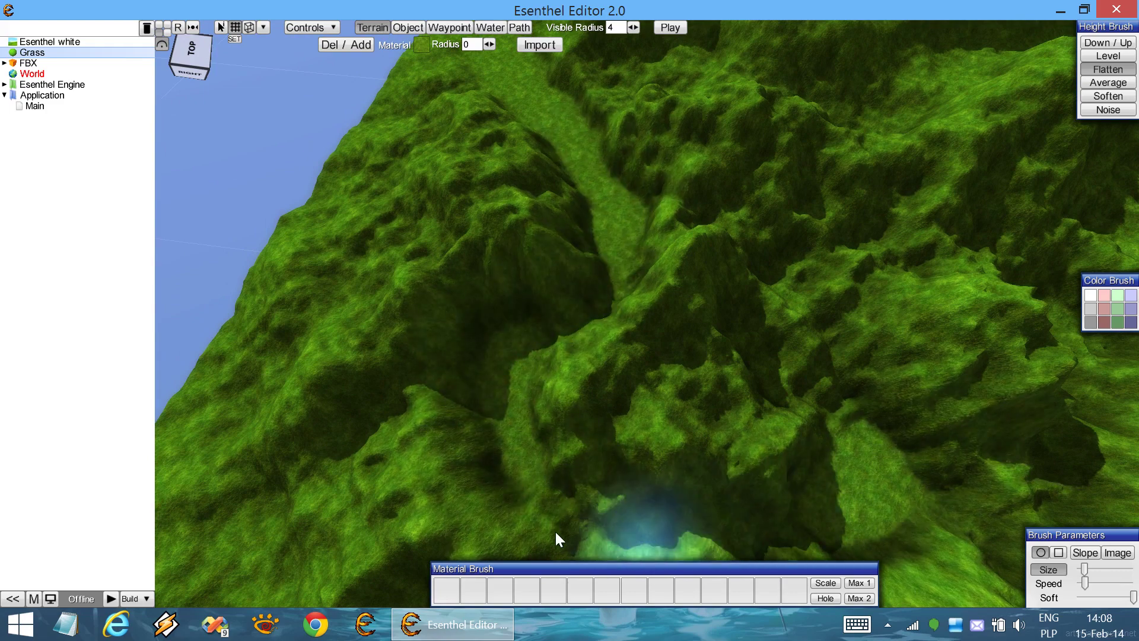
mouse_move(557, 536)
mouse_down()
mouse_move(488, 425)
mouse_move(600, 224)
mouse_move(667, 287)
mouse_up()
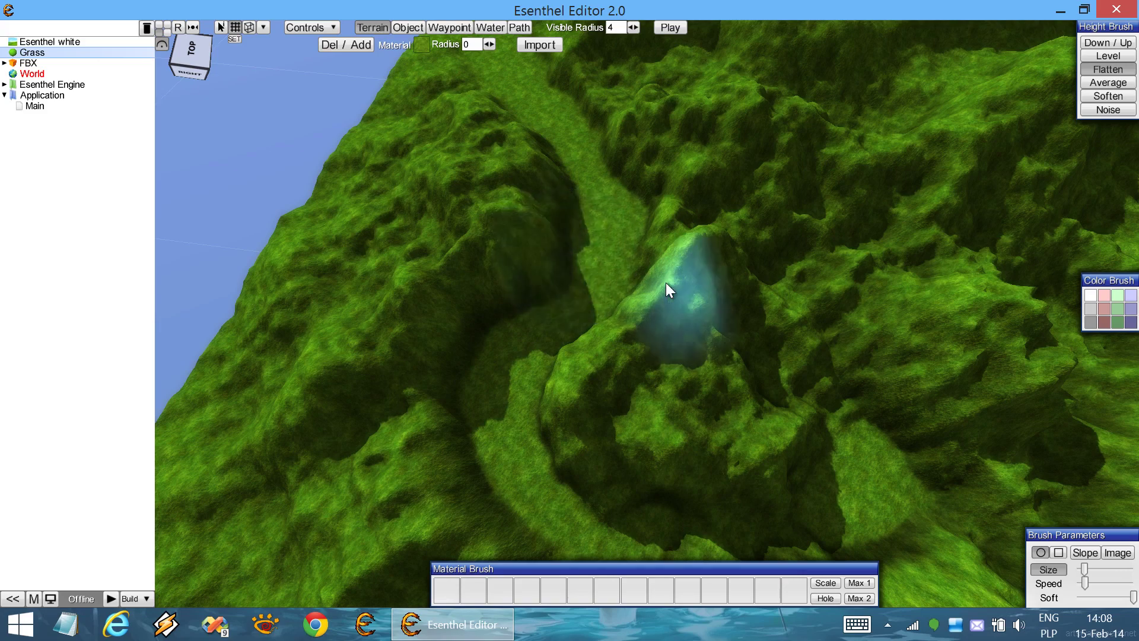
mouse_move(666, 282)
middle_down()
mouse_move(599, 213)
mouse_move(723, 235)
mouse_move(574, 317)
middle_up()
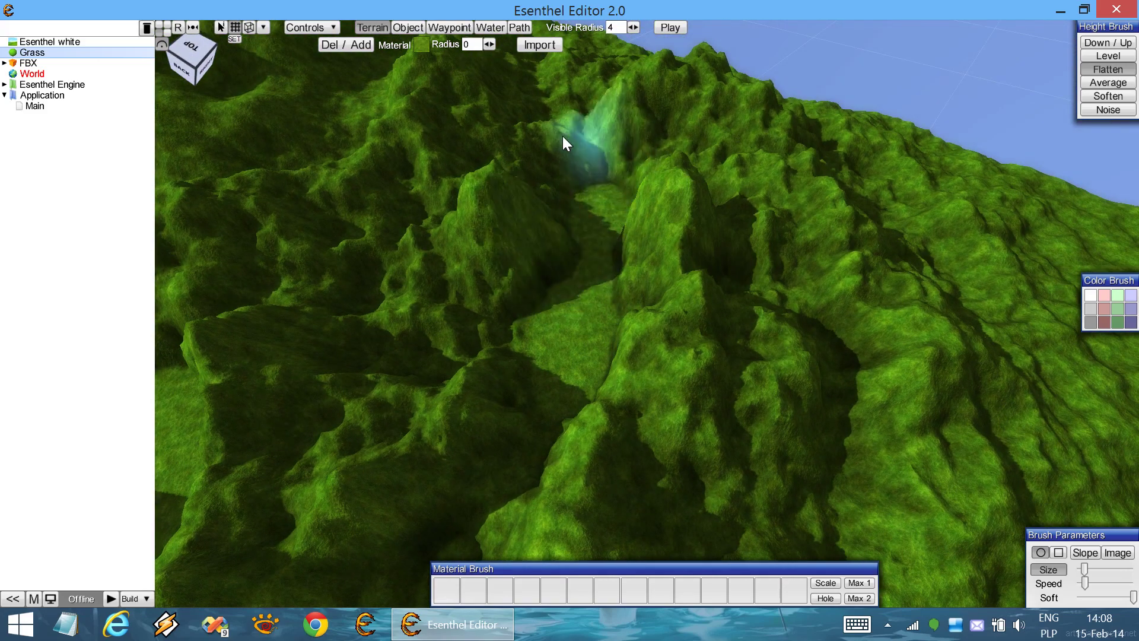
middle_drag(805, 239, 793, 243)
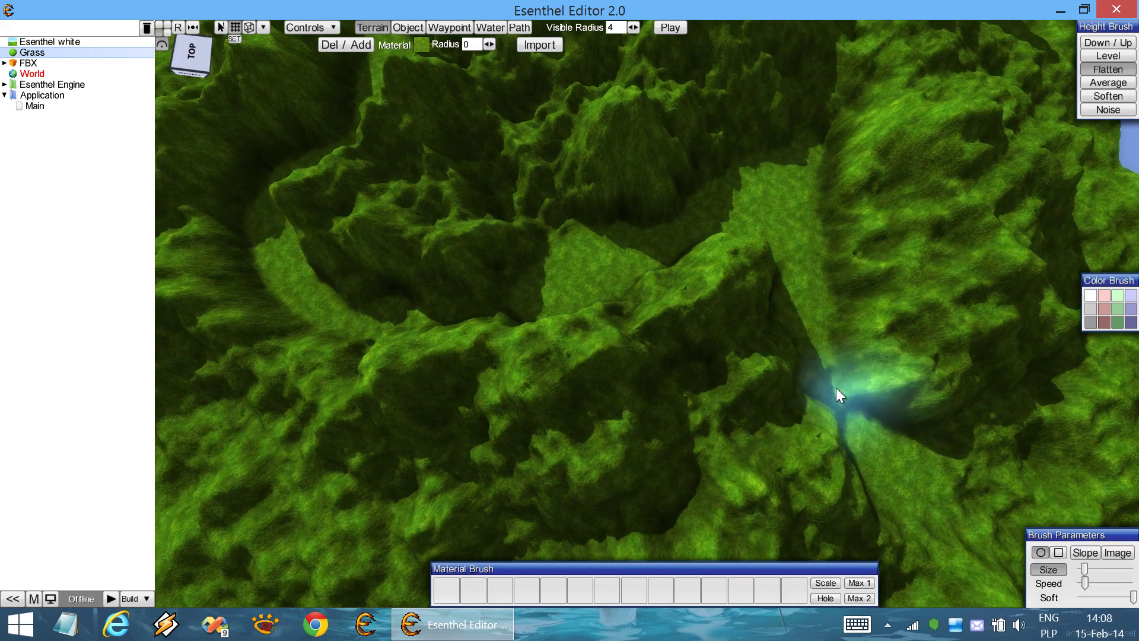
mouse_move(836, 388)
mouse_down()
mouse_move(821, 337)
mouse_move(799, 355)
mouse_up()
middle_drag(798, 356, 660, 279)
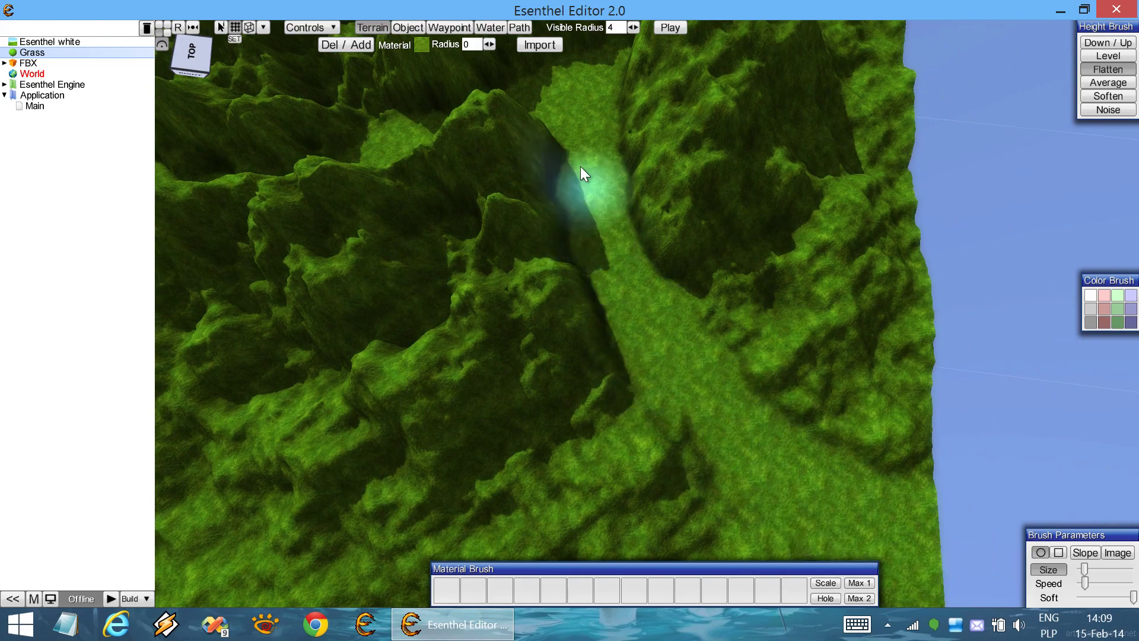
mouse_move(550, 130)
right_down()
mouse_move(601, 154)
mouse_move(594, 180)
mouse_move(631, 162)
mouse_move(518, 284)
mouse_move(617, 245)
mouse_move(606, 273)
mouse_move(590, 250)
mouse_move(551, 272)
mouse_move(564, 311)
mouse_move(536, 321)
mouse_move(575, 322)
right_up()
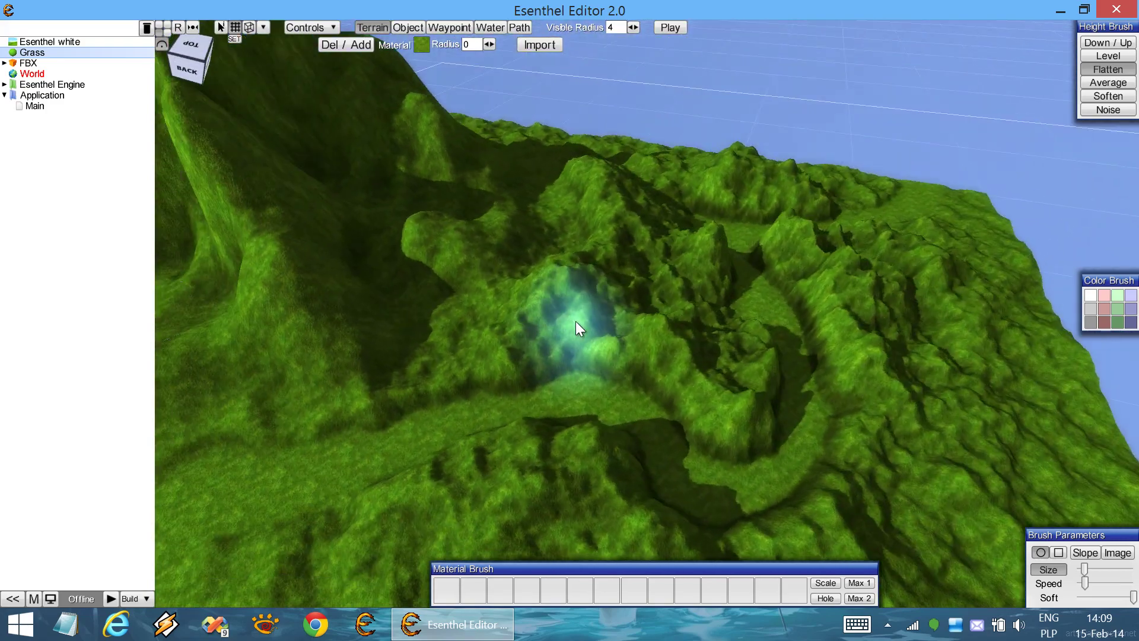
Step: Restore the editor window to a smaller size over the desktop and create a new material named Path
double_click(216, 13)
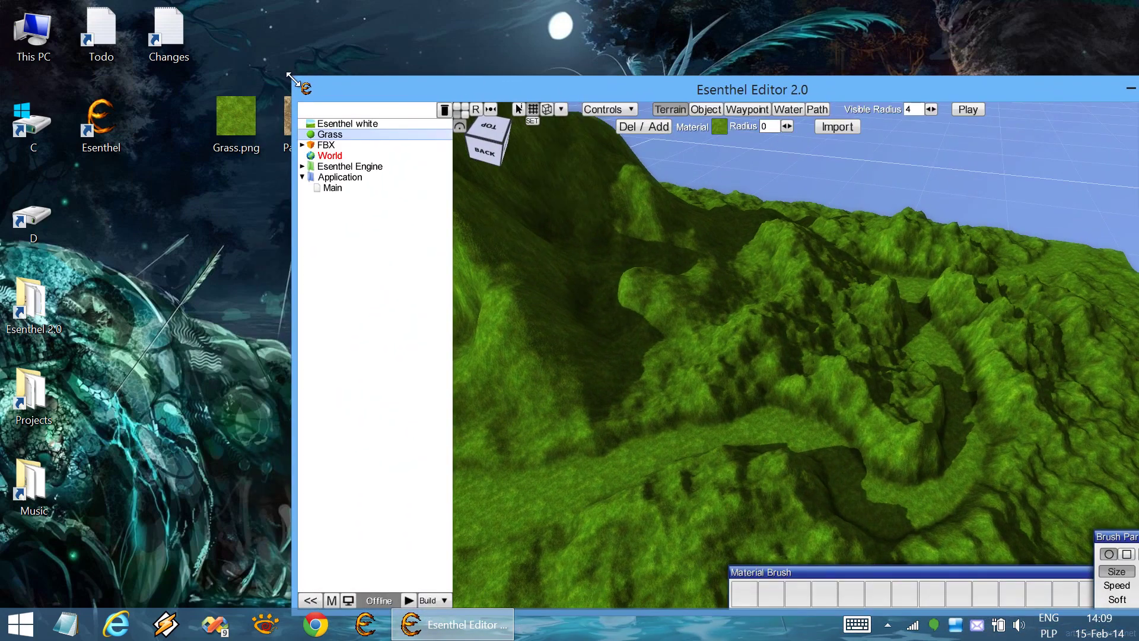
mouse_move(294, 80)
mouse_down()
mouse_move(416, 149)
mouse_move(399, 112)
mouse_move(309, 64)
mouse_up()
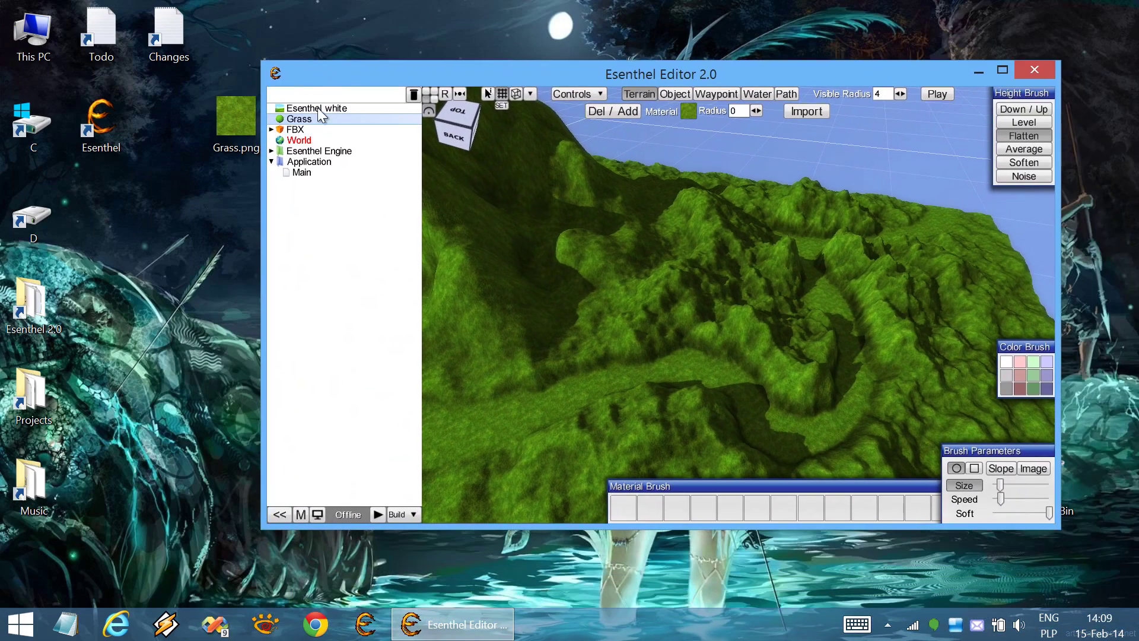
right_click(345, 197)
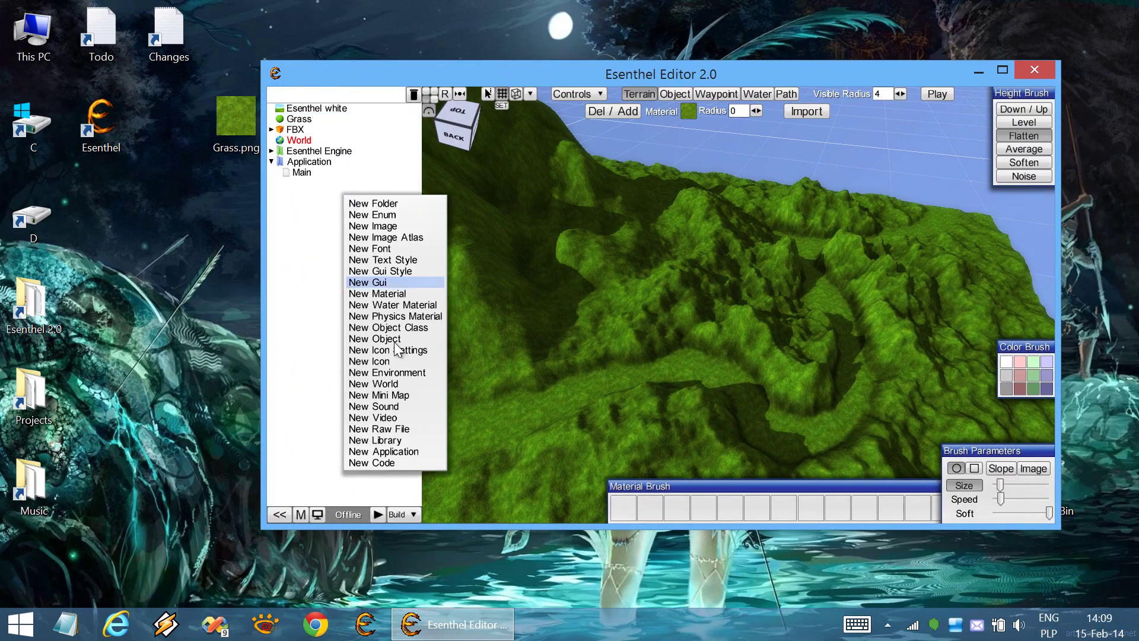
click(405, 299)
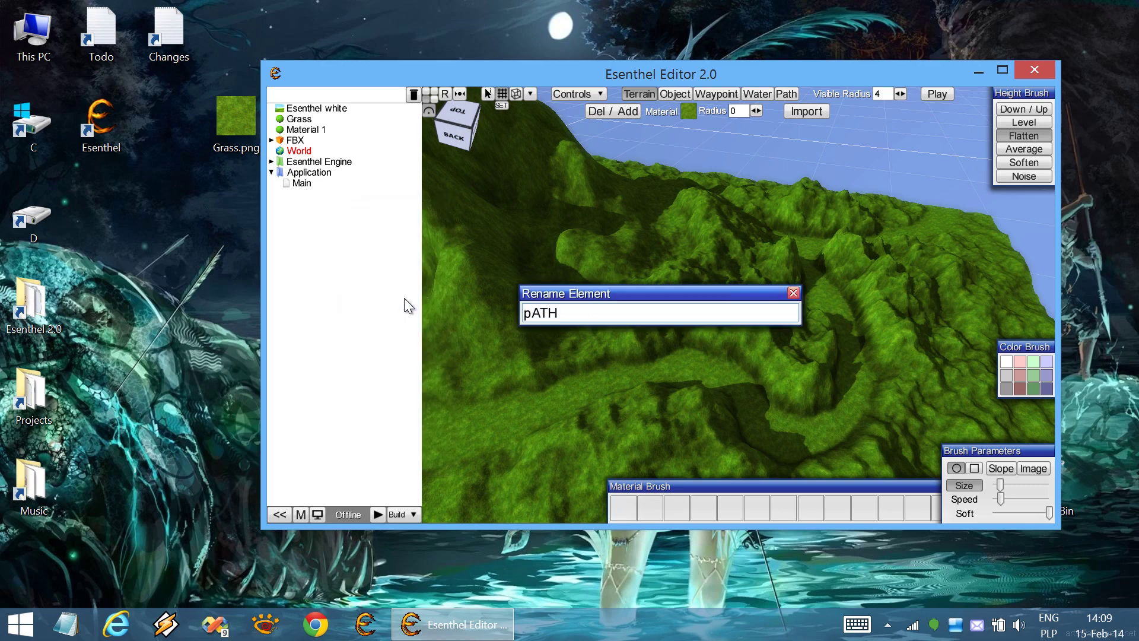
key(Return)
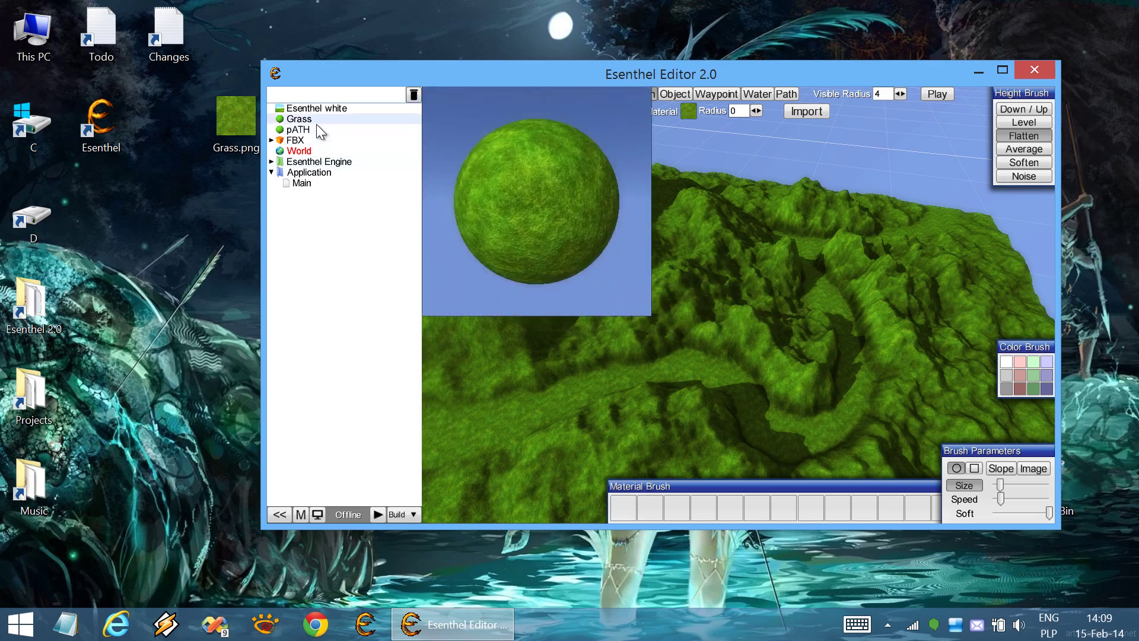
right_click(289, 131)
key(F2)
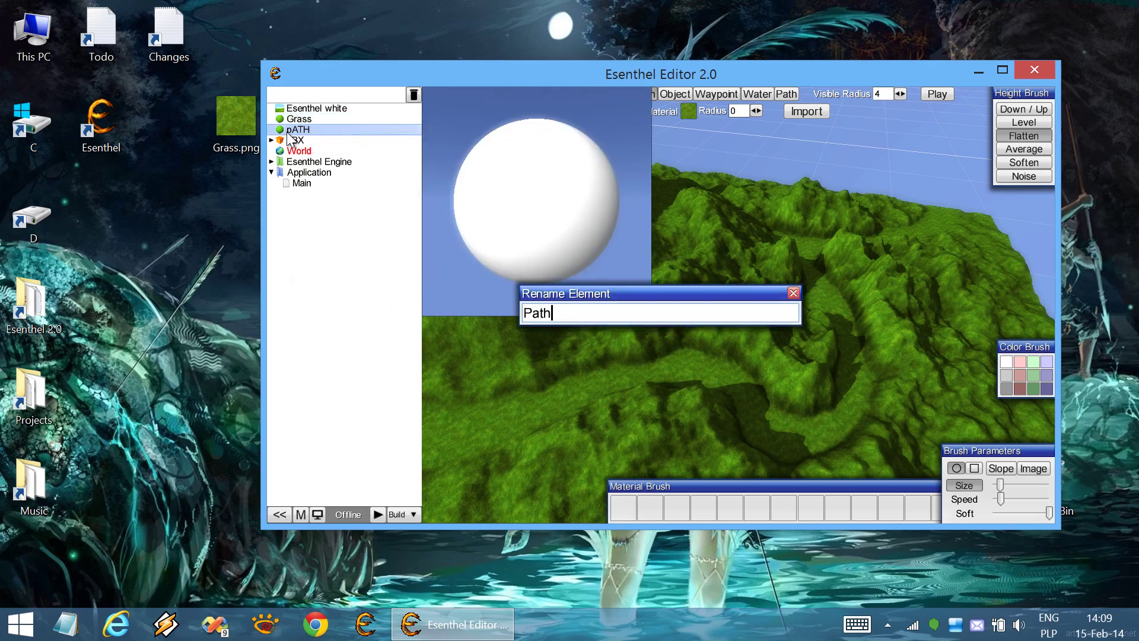
key(Return)
Step: Open the Path material, assign Path.png from the desktop as its color texture, enable Bump from Color and close the material editor
double_click(289, 130)
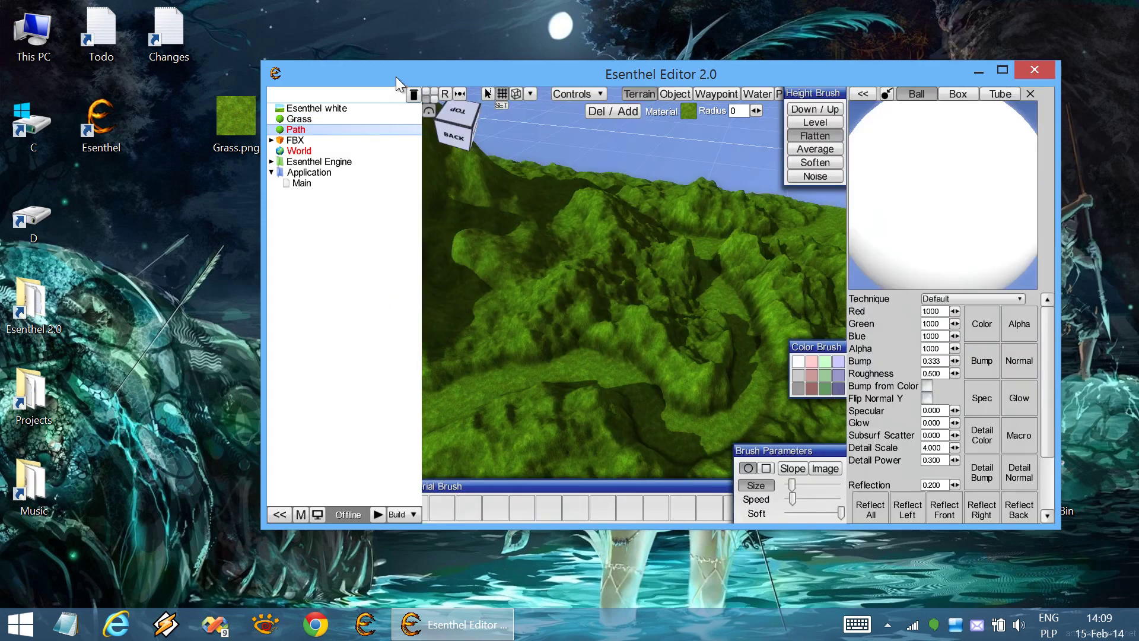
drag(398, 73, 460, 90)
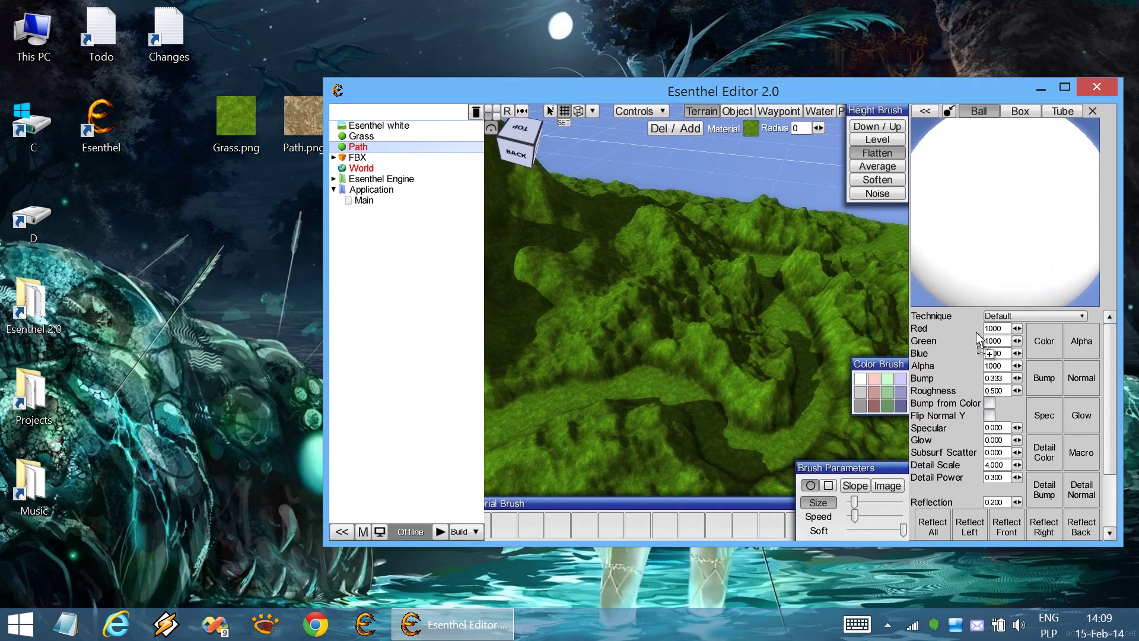
drag(1052, 343, 1053, 344)
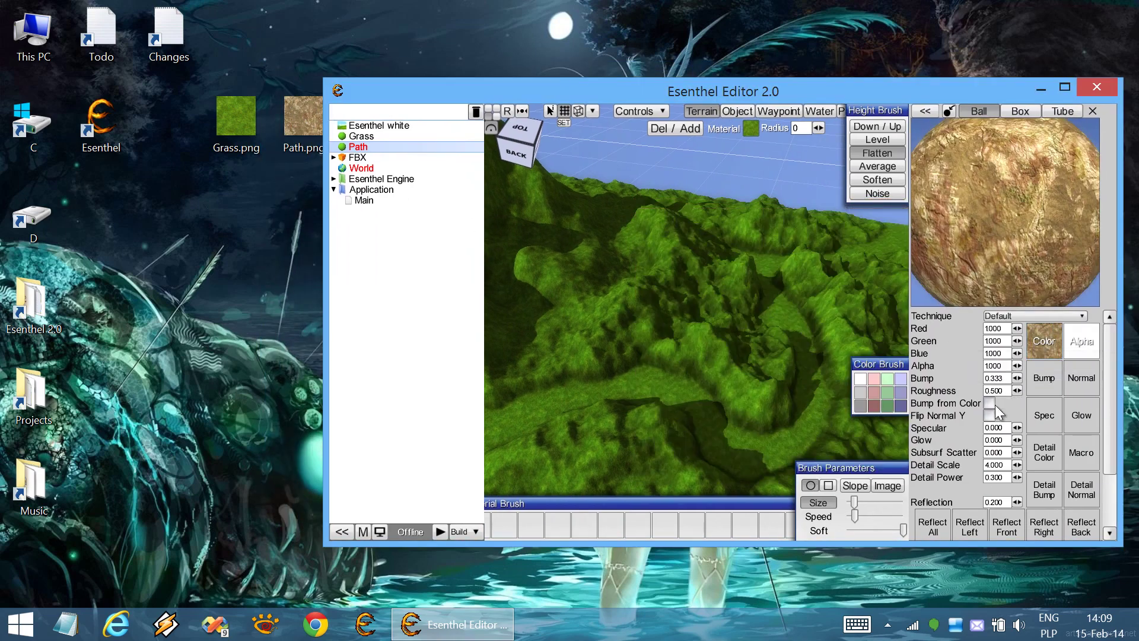
click(989, 403)
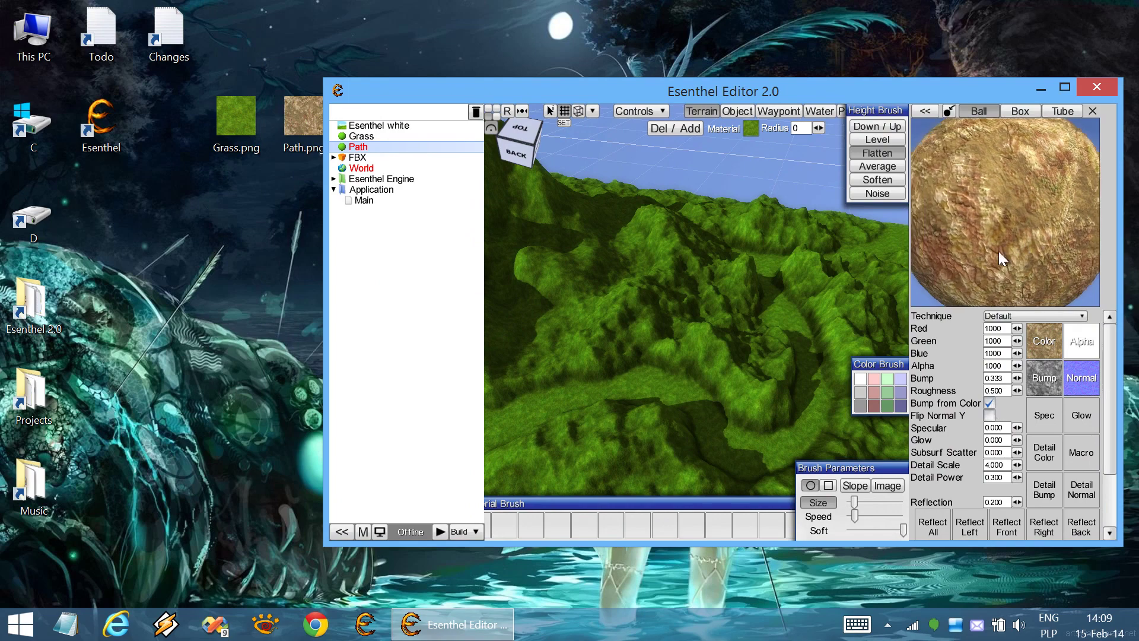
key(Escape)
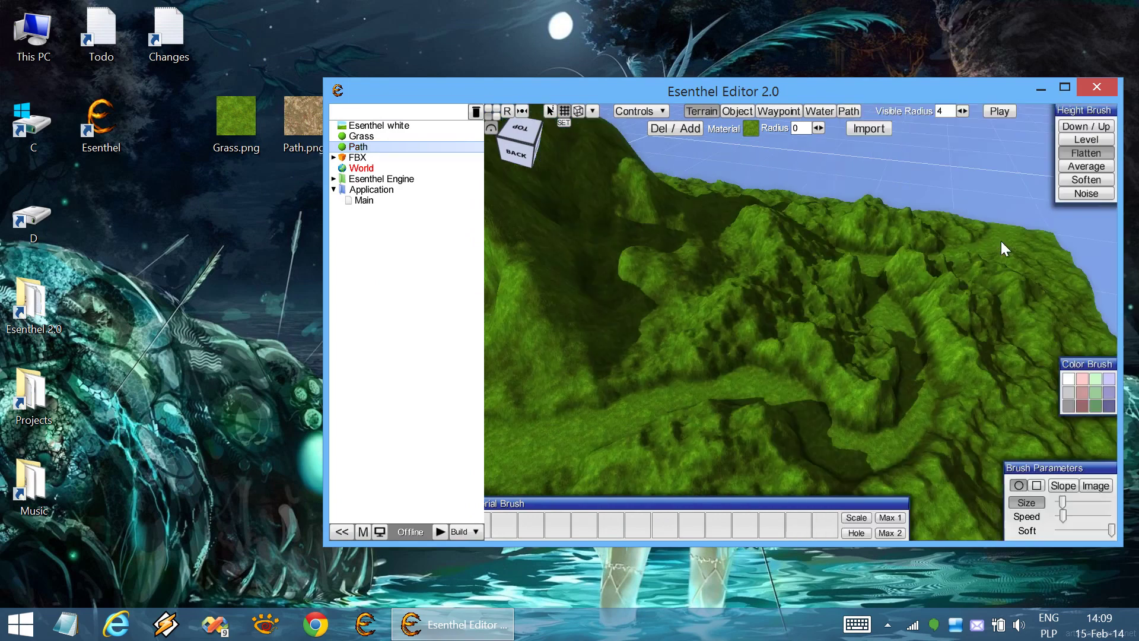
Step: Maximize the editor window and move the Material Brush palette to the middle, clear of the element list
double_click(816, 89)
drag(448, 565, 567, 567)
middle_drag(568, 467, 569, 468)
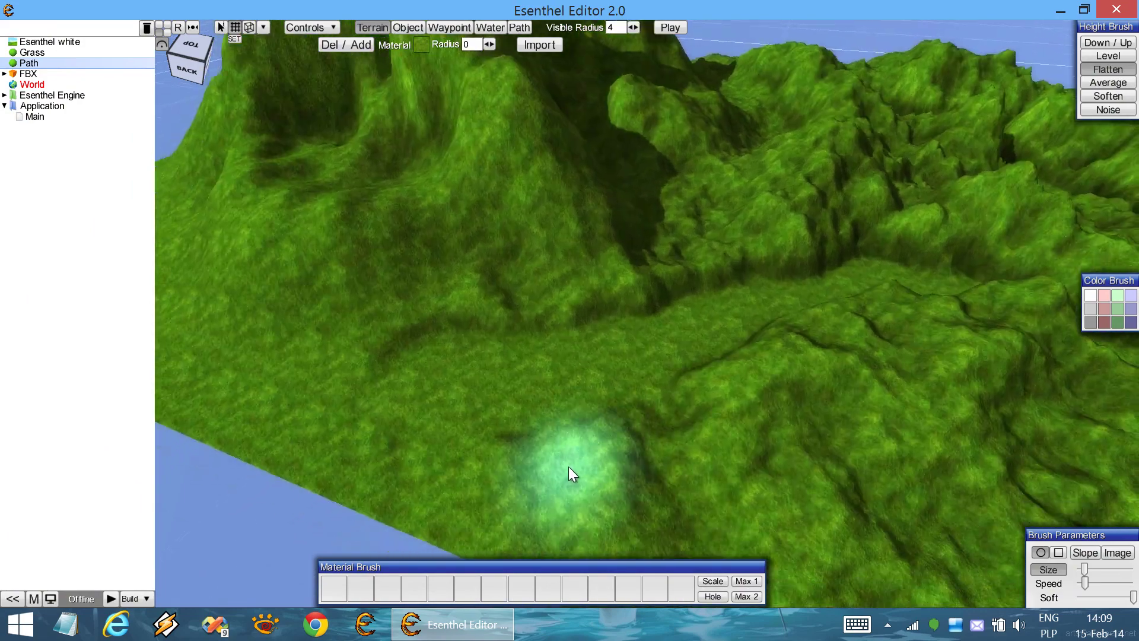
right_drag(568, 467, 569, 468)
Step: Load the Grass and Path materials into the first two Material Brush slots and select Path for painting
mouse_move(39, 65)
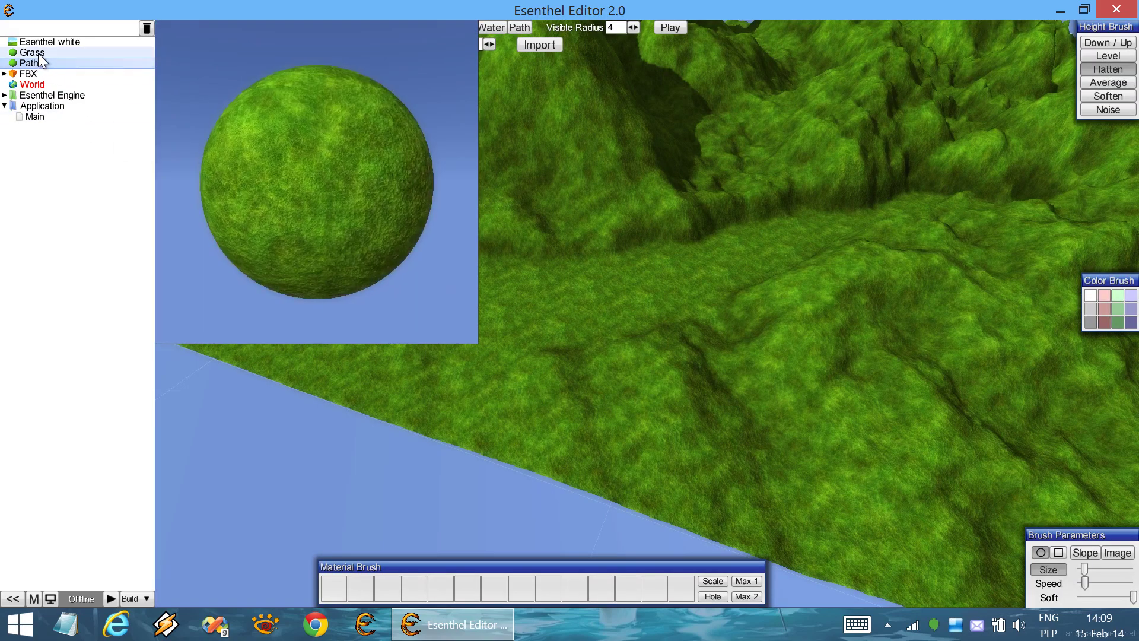
mouse_move(40, 54)
mouse_down()
mouse_move(337, 495)
mouse_move(332, 589)
mouse_up()
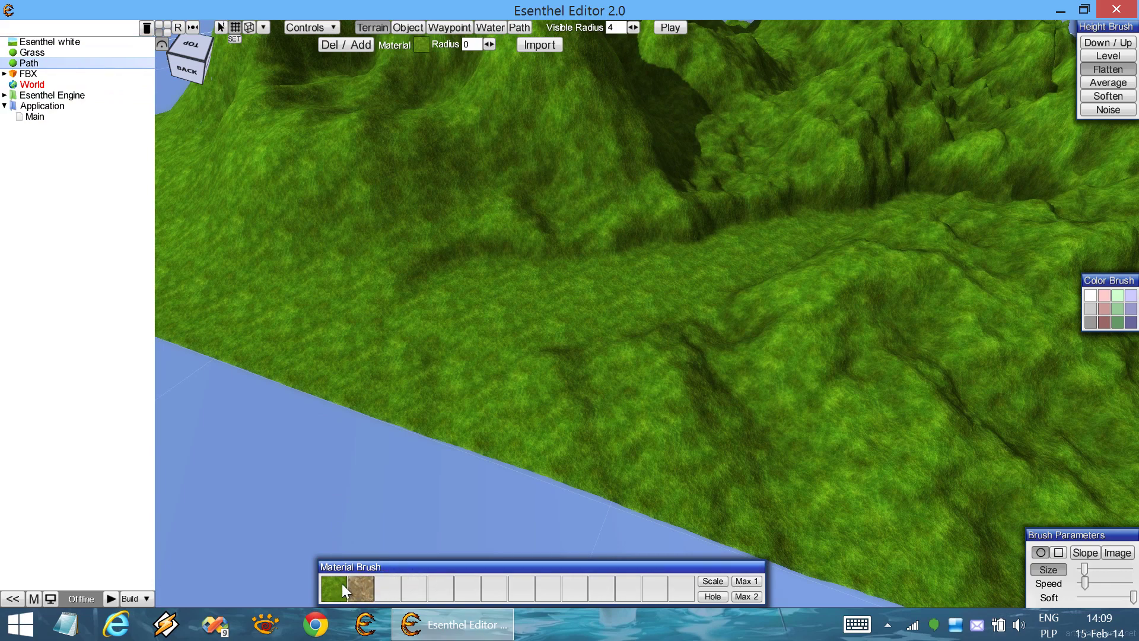
click(362, 590)
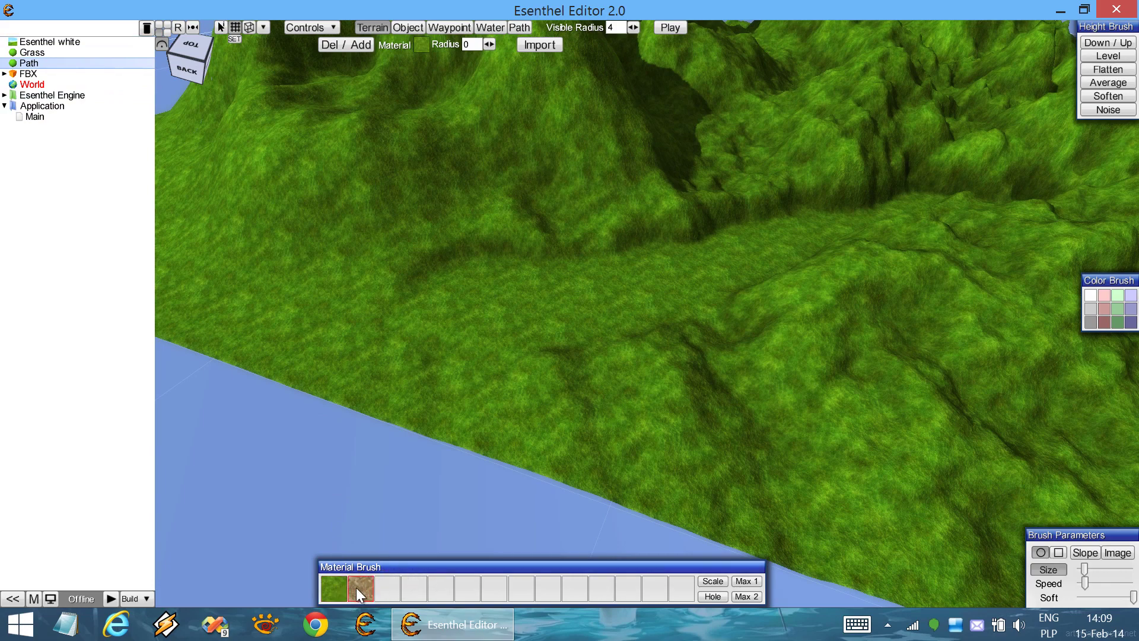
Step: Enlarge the brush, raise its speed, and paint the Path material along the first stretch of flattened path near the terrain's edge
scroll(630, 363, up, 5)
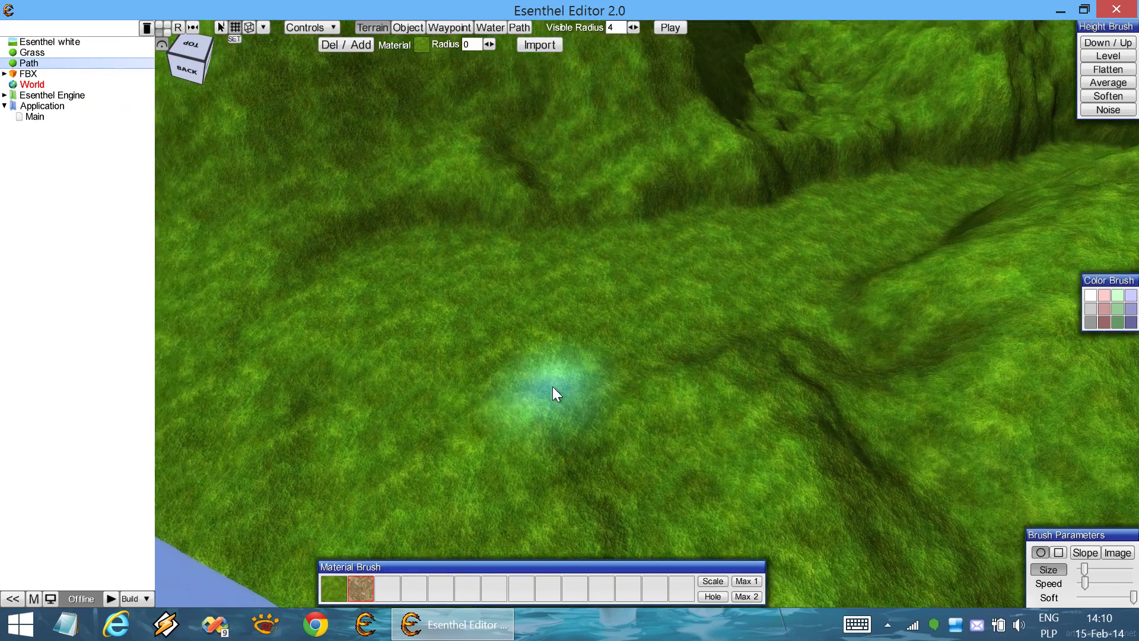
middle_drag(552, 386, 659, 386)
right_drag(469, 393, 558, 392)
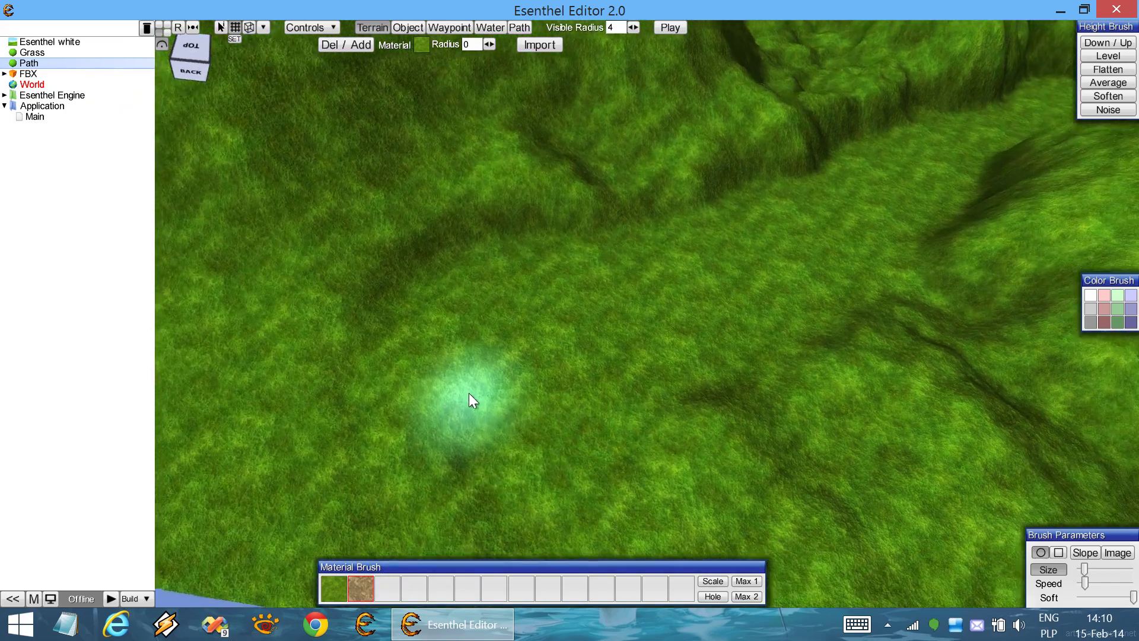
scroll(472, 394, down, 3)
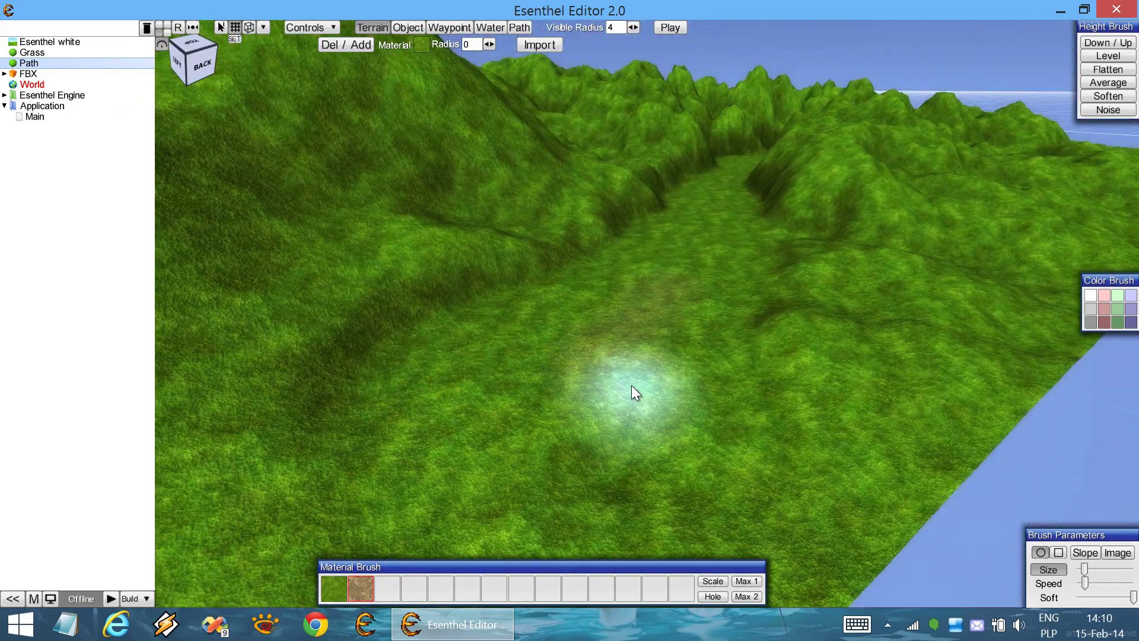
drag(631, 386, 640, 340)
scroll(640, 339, up, 3)
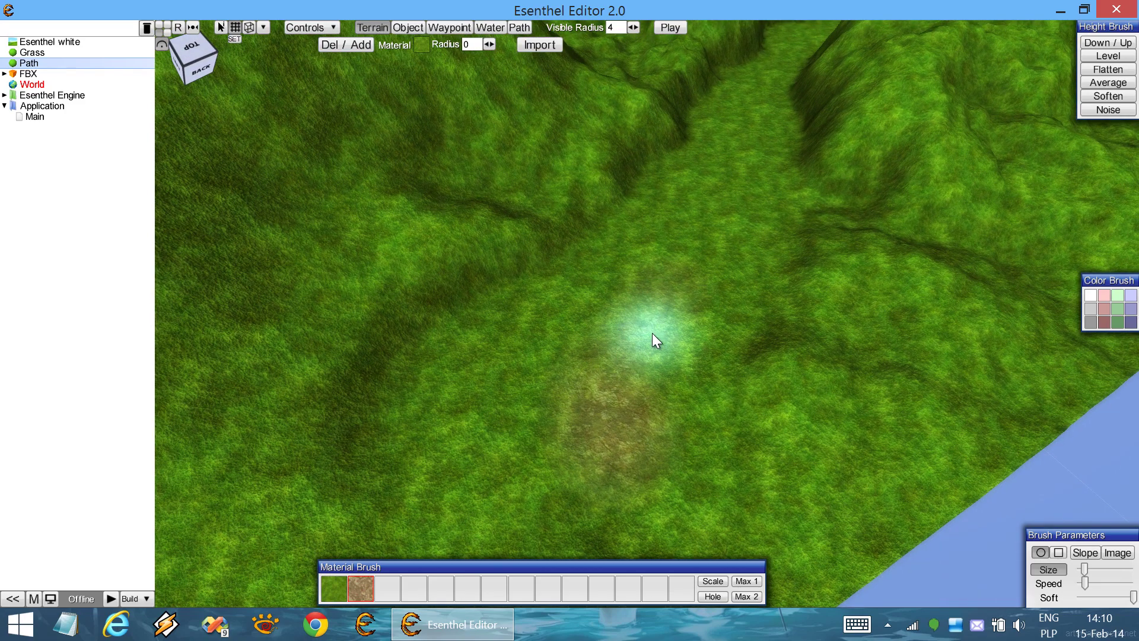
ctrl+scroll(652, 371, up, 2)
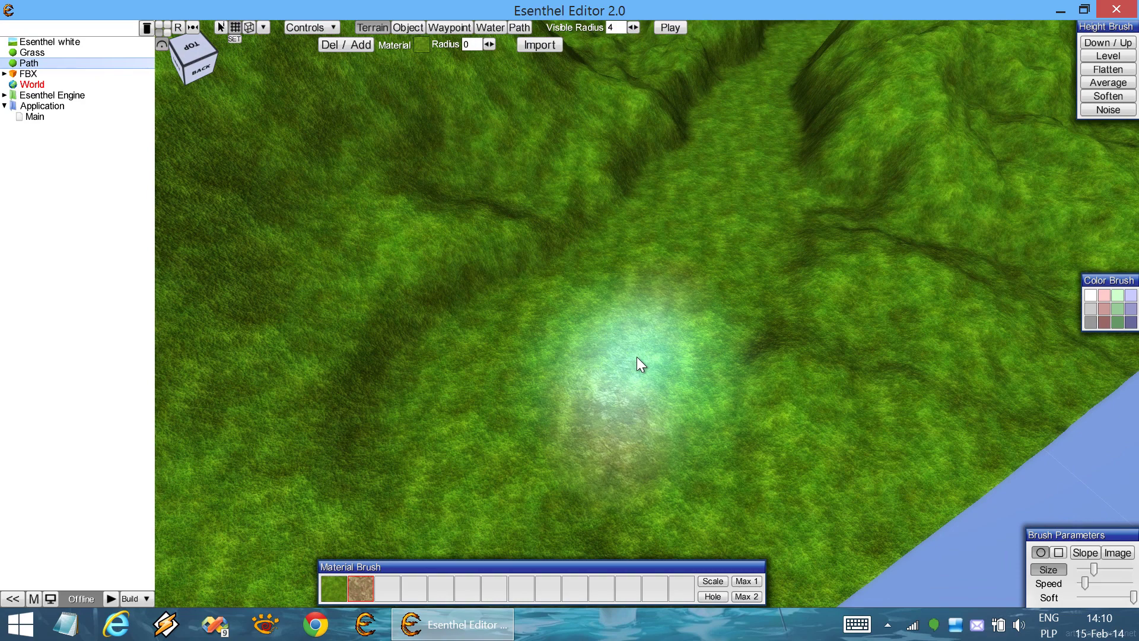
ctrl+scroll(636, 357, up, 3)
mouse_move(636, 357)
mouse_down()
mouse_move(629, 323)
mouse_move(696, 170)
mouse_move(762, 136)
mouse_move(732, 210)
mouse_move(738, 183)
mouse_up()
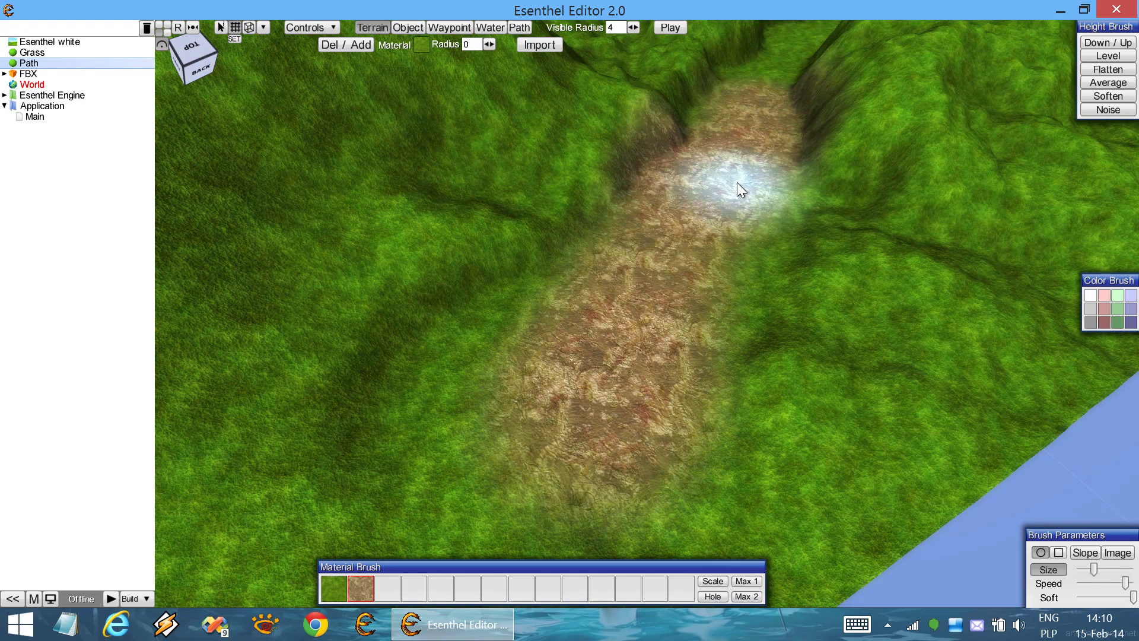
Step: Shrink the brush slightly and continue painting the Path material up the narrow valley between the hills
ctrl+scroll(737, 183, down, 1)
scroll(699, 178, up, 4)
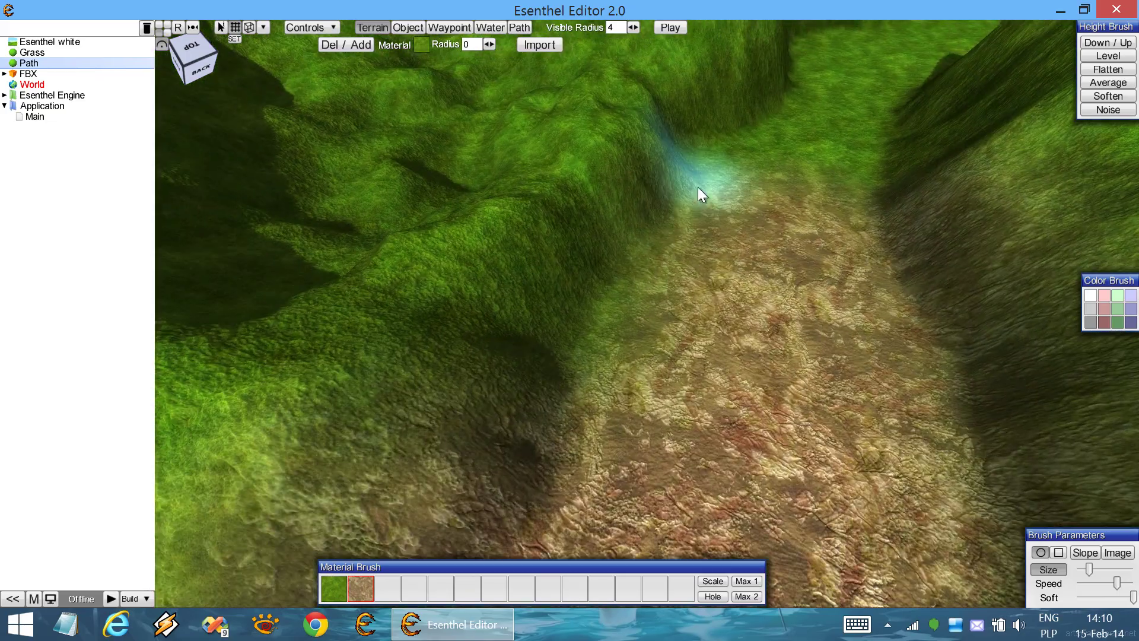
mouse_move(663, 258)
mouse_down()
mouse_move(791, 145)
mouse_move(779, 189)
mouse_move(808, 152)
mouse_up()
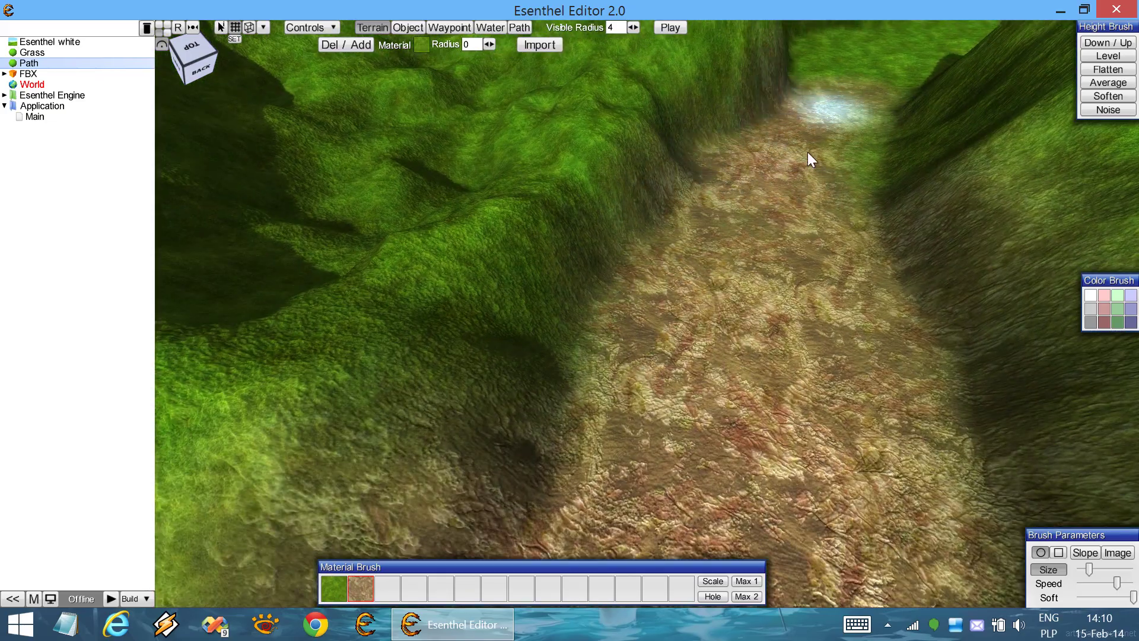
scroll(793, 152, down, 6)
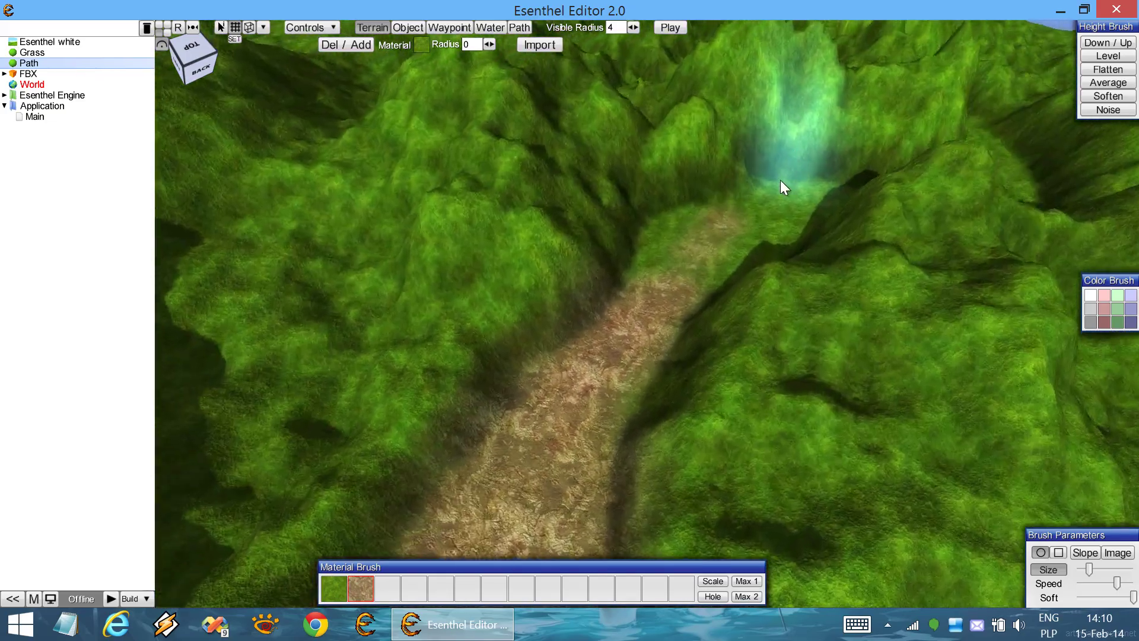
Step: Paint the Path material around the next bend, covering the flat ground and the adjoining rock faces
mouse_move(618, 311)
mouse_down()
mouse_move(580, 342)
mouse_move(736, 199)
mouse_move(663, 255)
mouse_up()
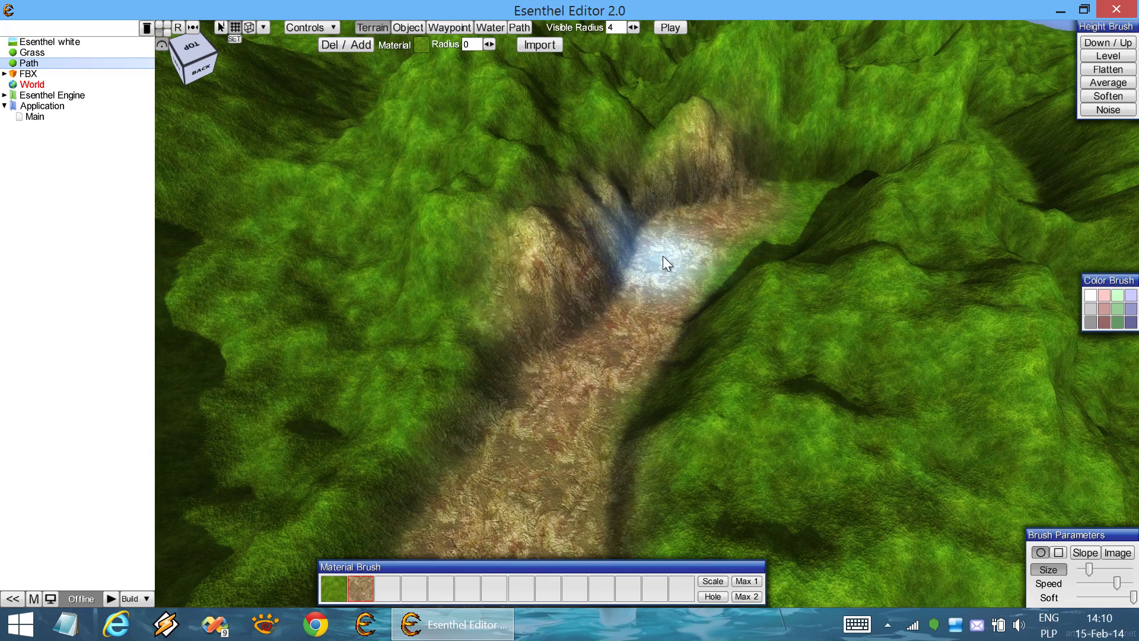
middle_drag(664, 256, 658, 261)
scroll(657, 261, up, 3)
middle_drag(600, 237, 558, 266)
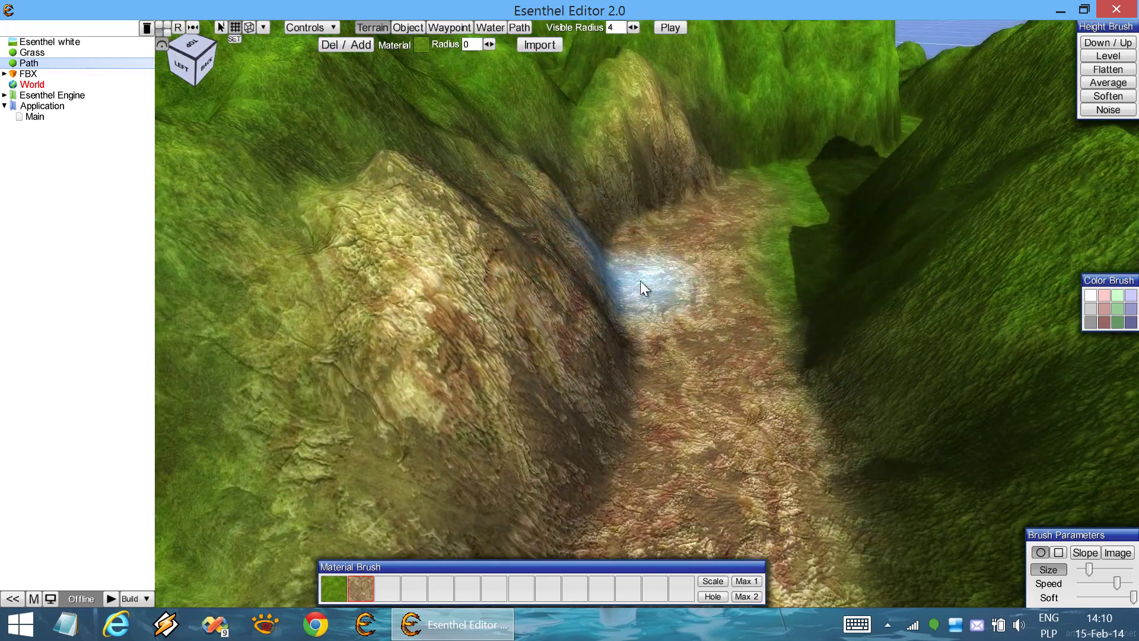
mouse_move(640, 281)
middle_down()
mouse_move(622, 288)
mouse_move(525, 234)
middle_up()
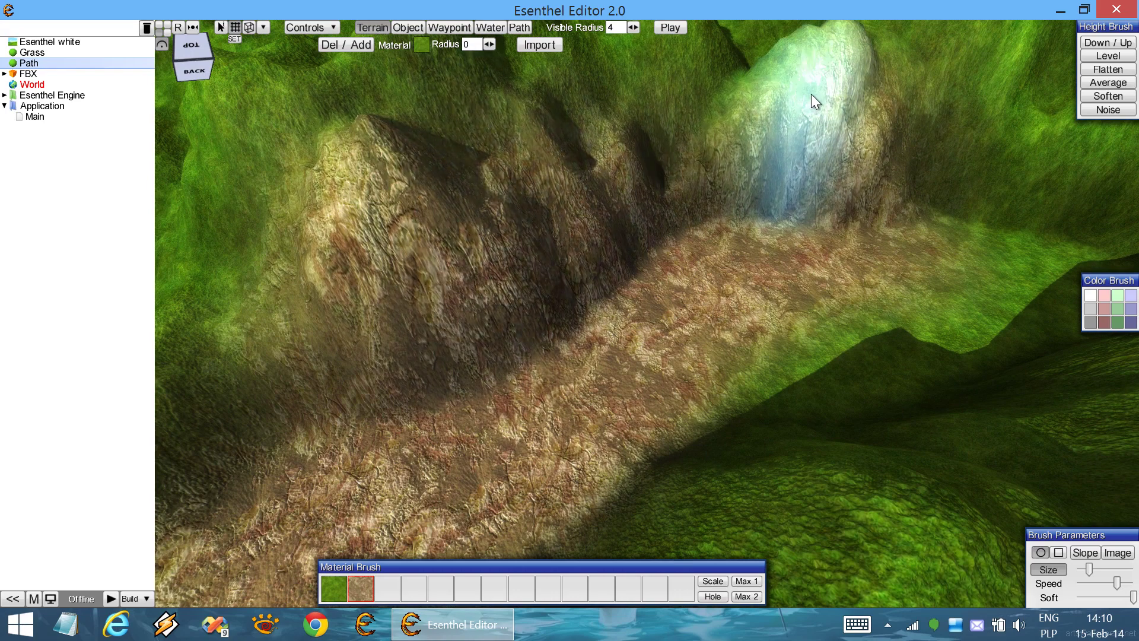
right_drag(728, 133, 610, 172)
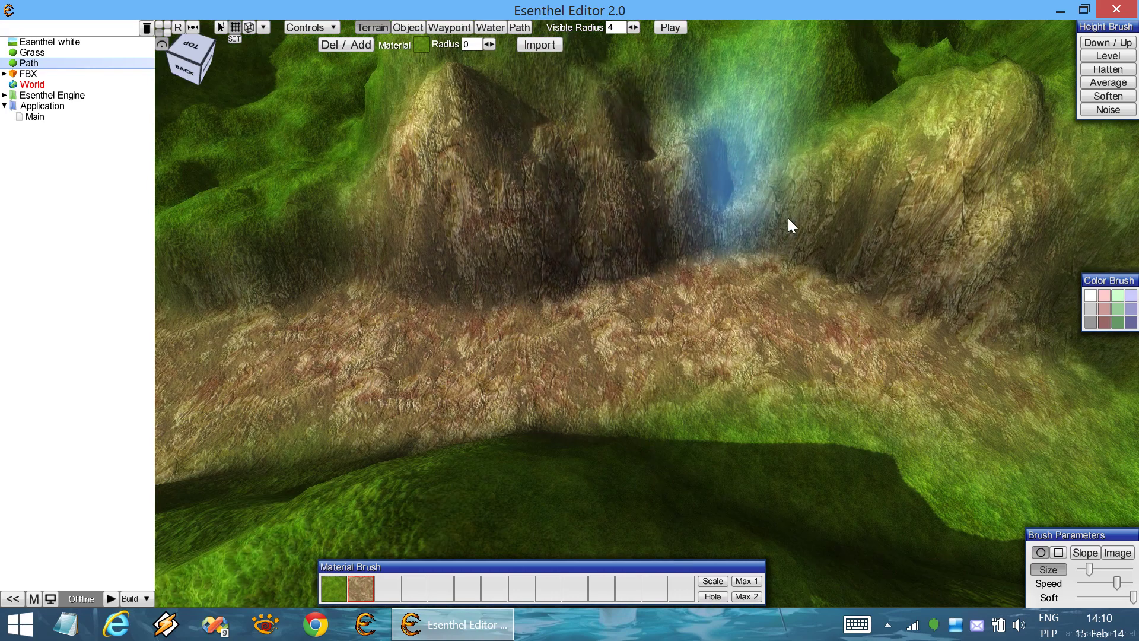
scroll(724, 239, down, 4)
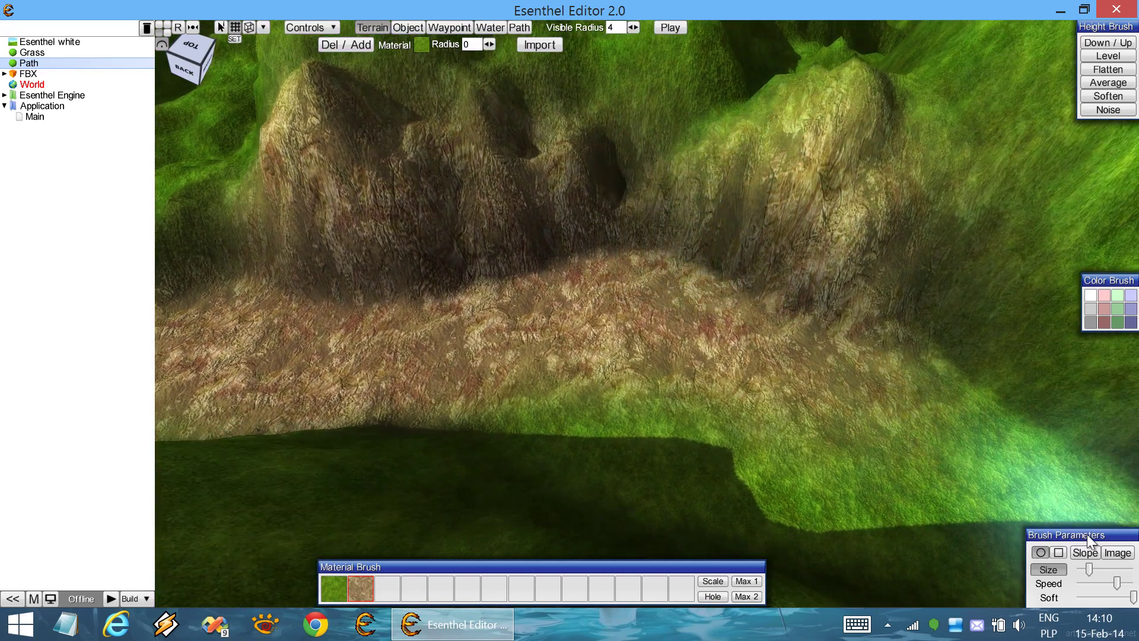
Step: Restrict the brush by slope to gentle ground only and continue painting the path past the rock faces
click(1089, 556)
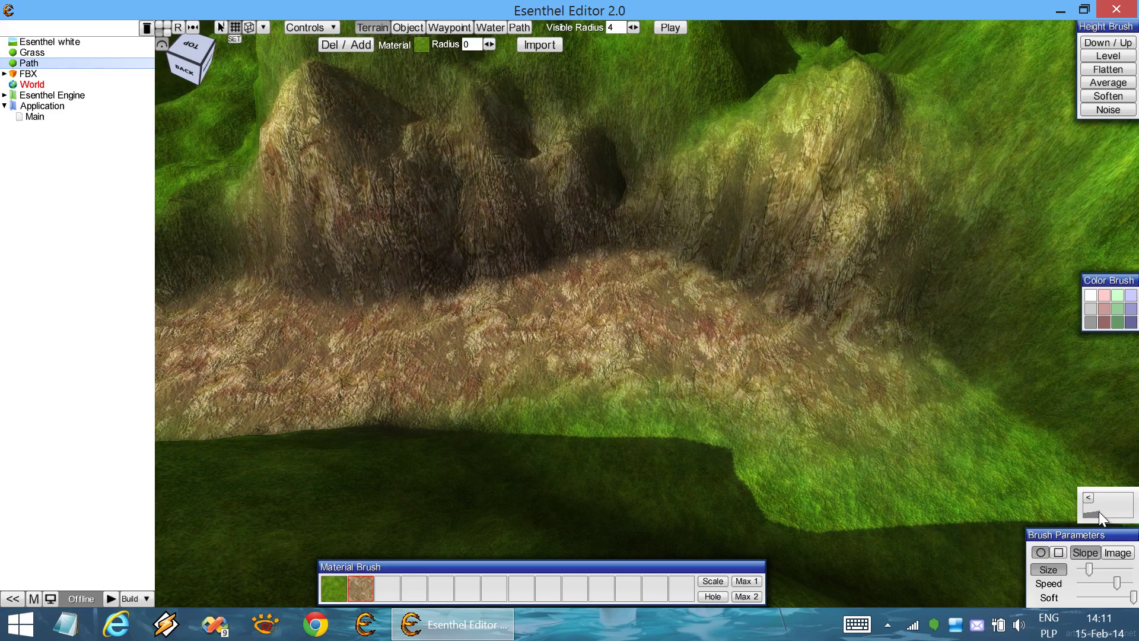
middle_drag(772, 427, 746, 403)
mouse_move(746, 404)
mouse_down()
mouse_move(748, 292)
mouse_move(733, 257)
mouse_move(765, 419)
mouse_move(718, 359)
mouse_up()
right_drag(769, 345, 766, 345)
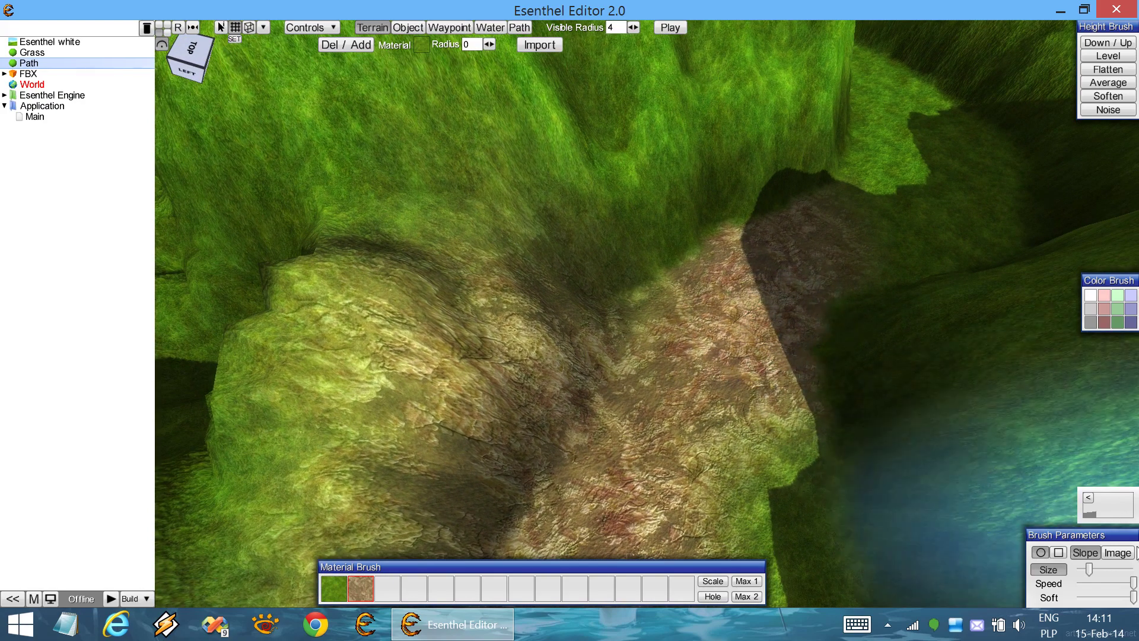
Step: Paint the Path material through the shaded bend with the slope limit on, keeping the steep hillsides grassy
scroll(815, 286, down, 3)
middle_drag(746, 307, 678, 333)
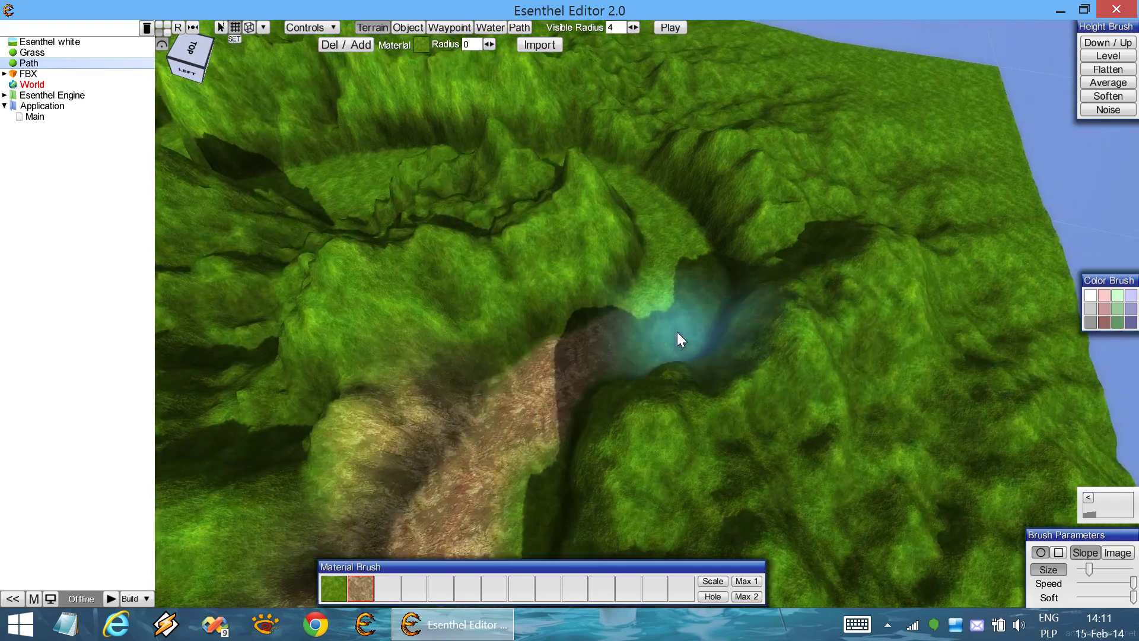
right_drag(641, 337, 641, 336)
scroll(641, 336, up, 3)
mouse_move(599, 260)
mouse_down()
mouse_move(545, 303)
mouse_move(750, 407)
mouse_move(724, 188)
mouse_move(596, 166)
mouse_move(600, 258)
mouse_up()
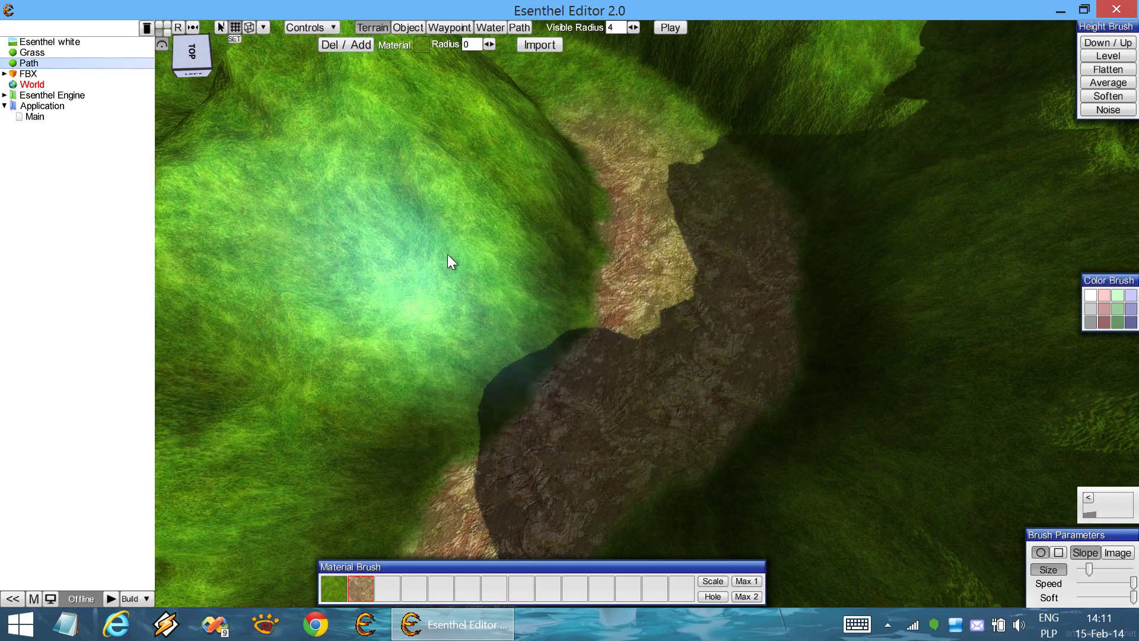
Step: Paint the rest of the winding path with the Path material, around the curve and out to the far end
middle_drag(535, 229, 555, 238)
mouse_move(556, 240)
mouse_down()
mouse_move(608, 345)
mouse_move(578, 363)
mouse_move(482, 274)
mouse_move(425, 242)
mouse_move(561, 284)
mouse_up()
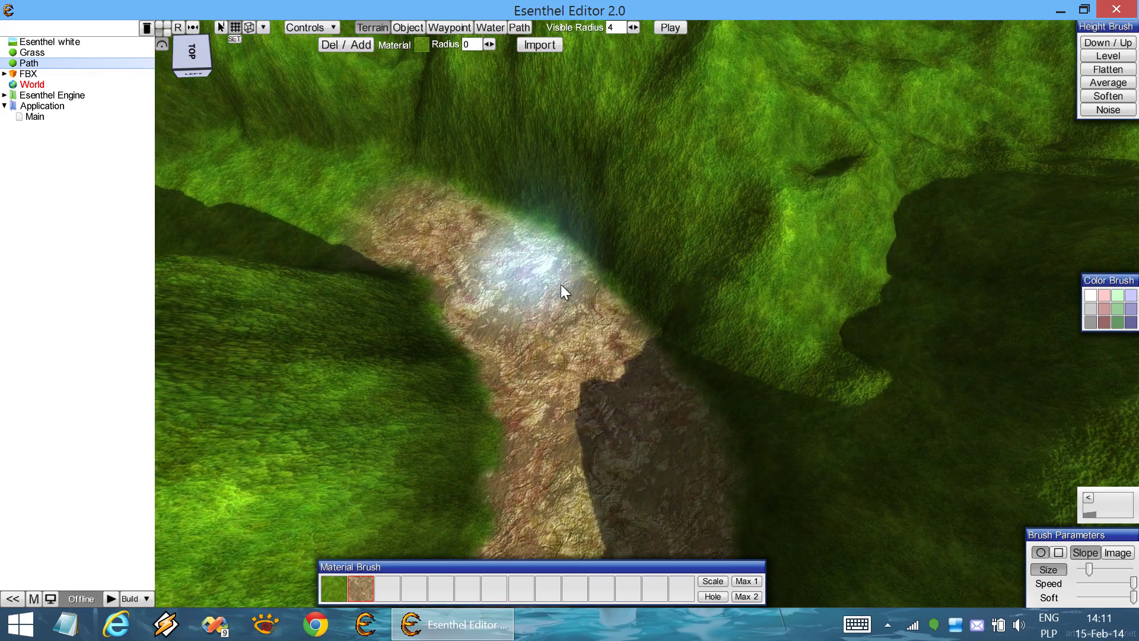
middle_drag(561, 284, 599, 301)
scroll(734, 350, down, 6)
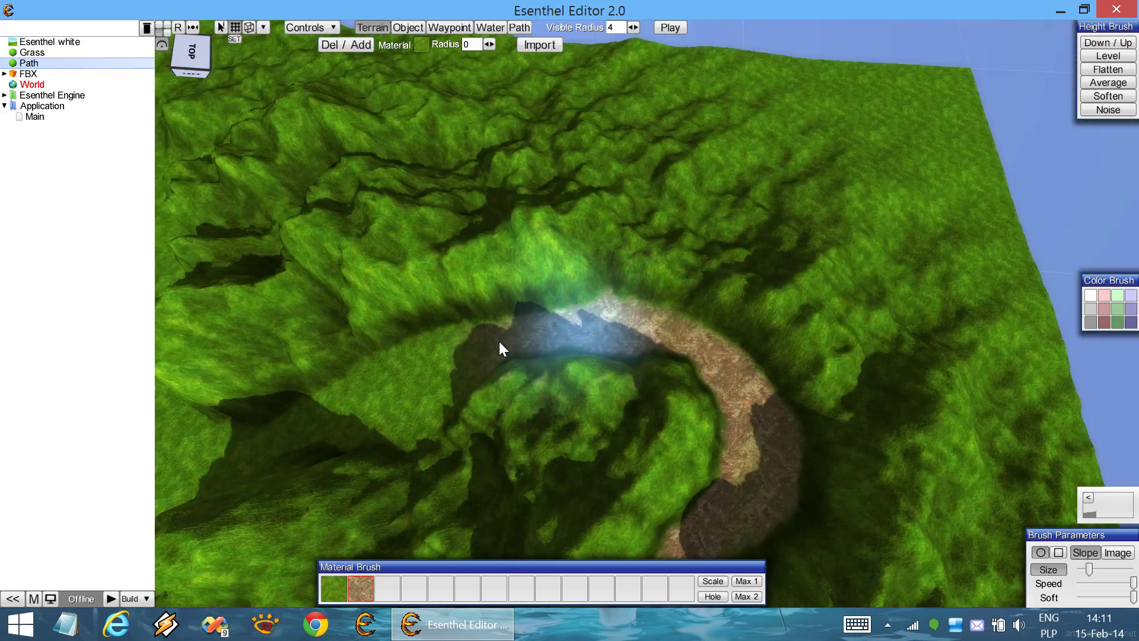
scroll(481, 352, up, 3)
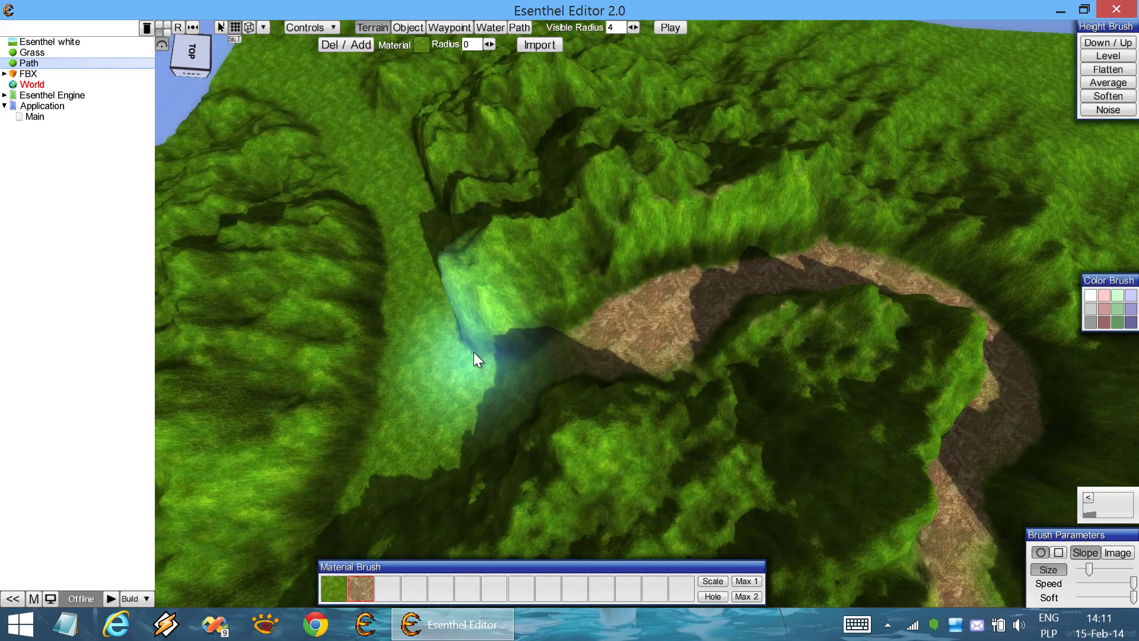
mouse_move(474, 352)
mouse_down()
mouse_move(560, 350)
mouse_move(559, 370)
mouse_move(441, 432)
mouse_move(402, 419)
mouse_move(411, 324)
mouse_move(398, 229)
mouse_move(277, 63)
mouse_up()
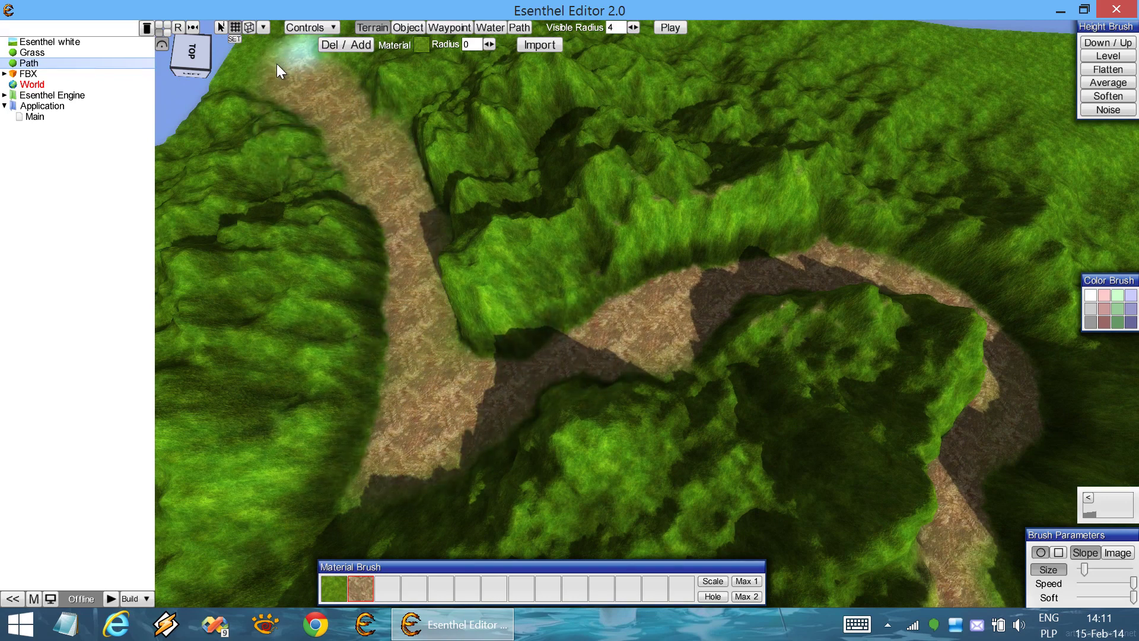
Step: Select the Grass material and invert the brush's slope limit so it affects only steep ground
scroll(528, 352, down, 5)
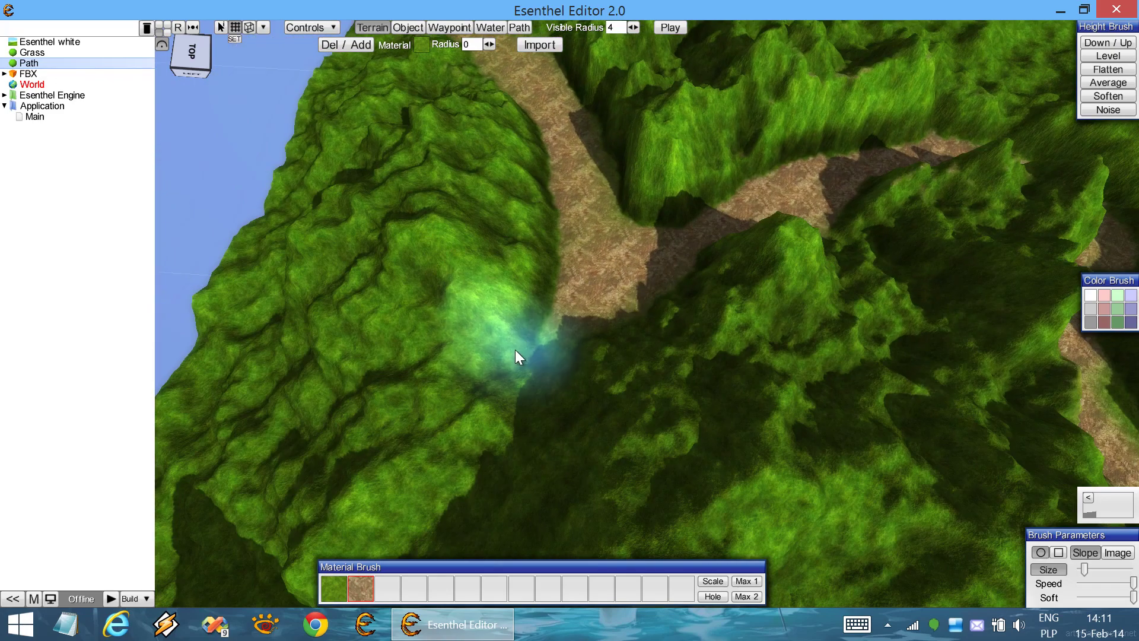
middle_drag(452, 351, 445, 400)
scroll(581, 395, up, 6)
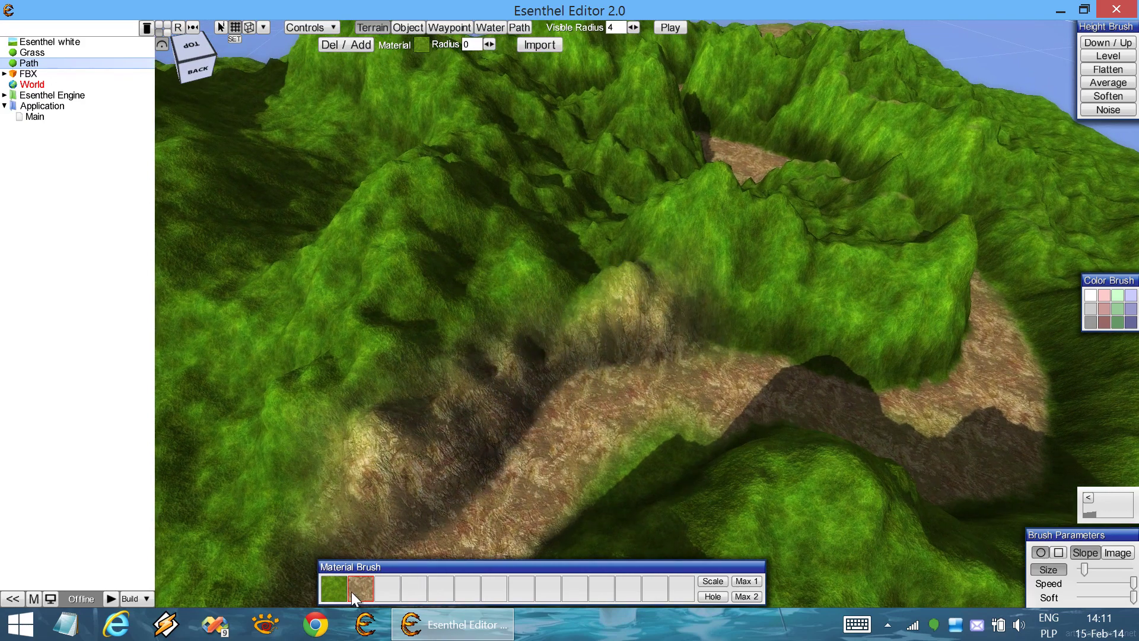
click(338, 583)
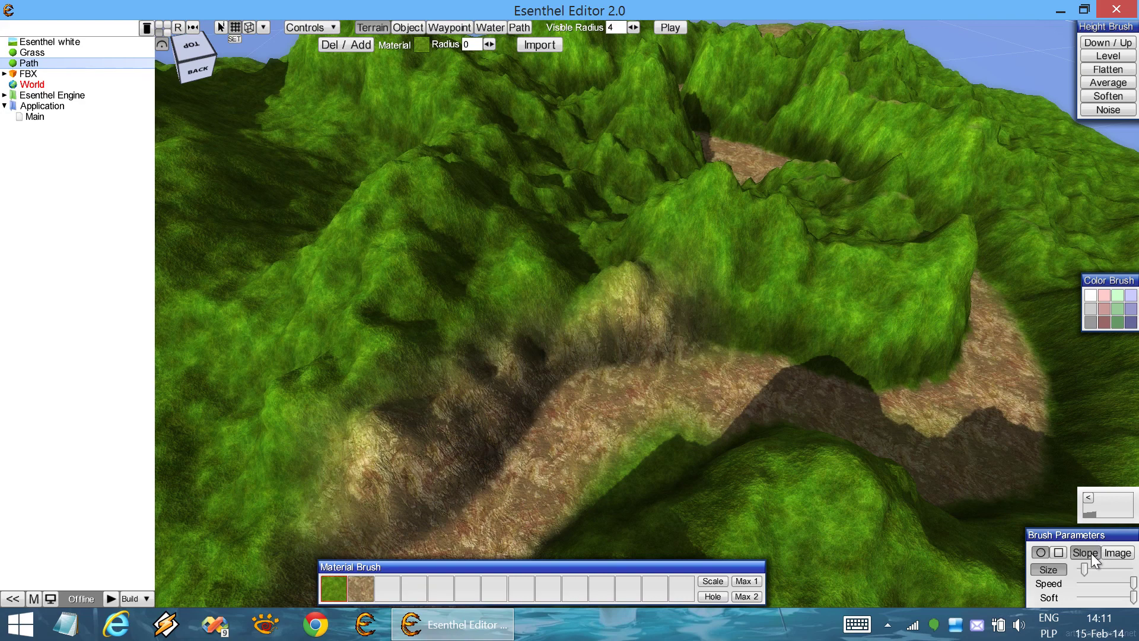
right_click(1096, 513)
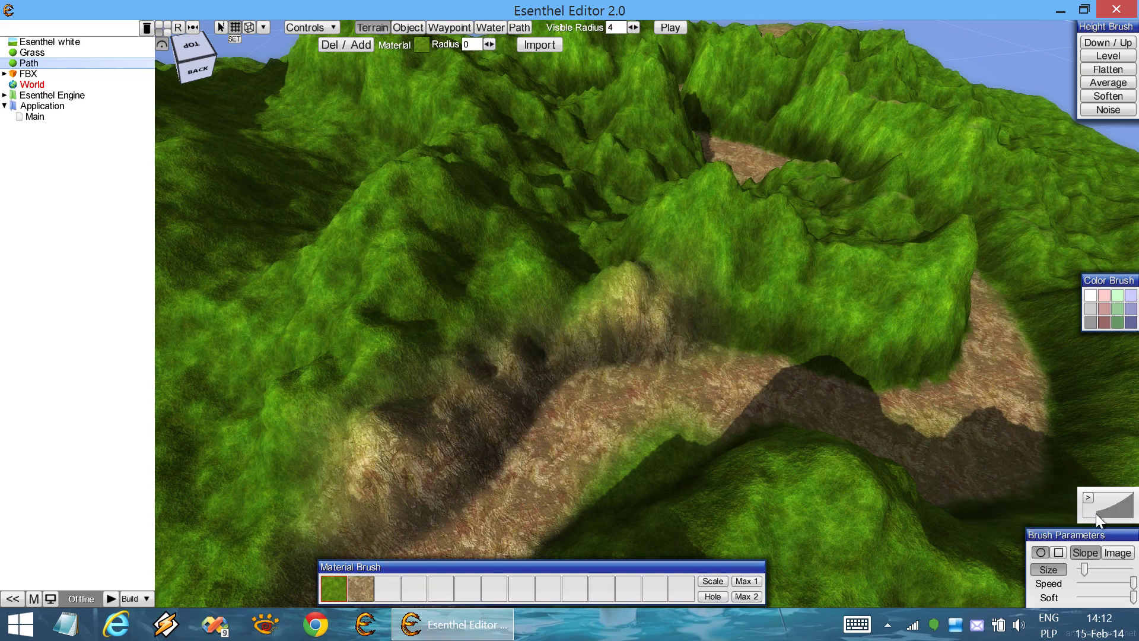
Step: Paint Grass back over the steep rock faces beside the path that carry the Path material
middle_drag(521, 445, 521, 444)
mouse_move(471, 340)
mouse_down()
mouse_move(629, 229)
mouse_move(585, 196)
mouse_move(408, 345)
mouse_move(350, 416)
mouse_up()
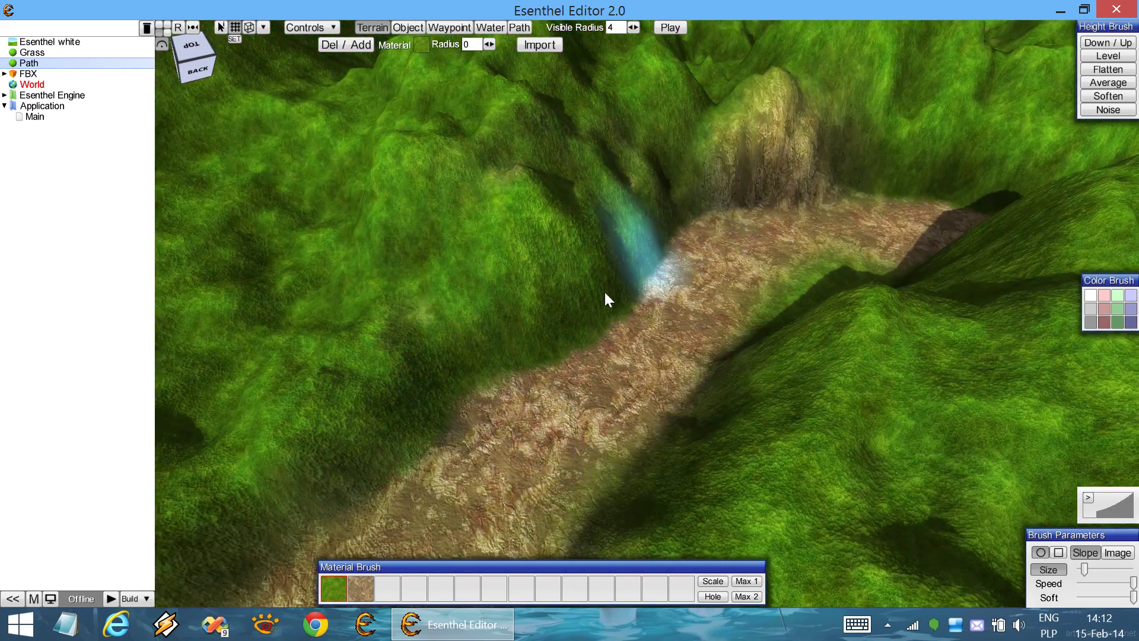
middle_drag(605, 290, 587, 348)
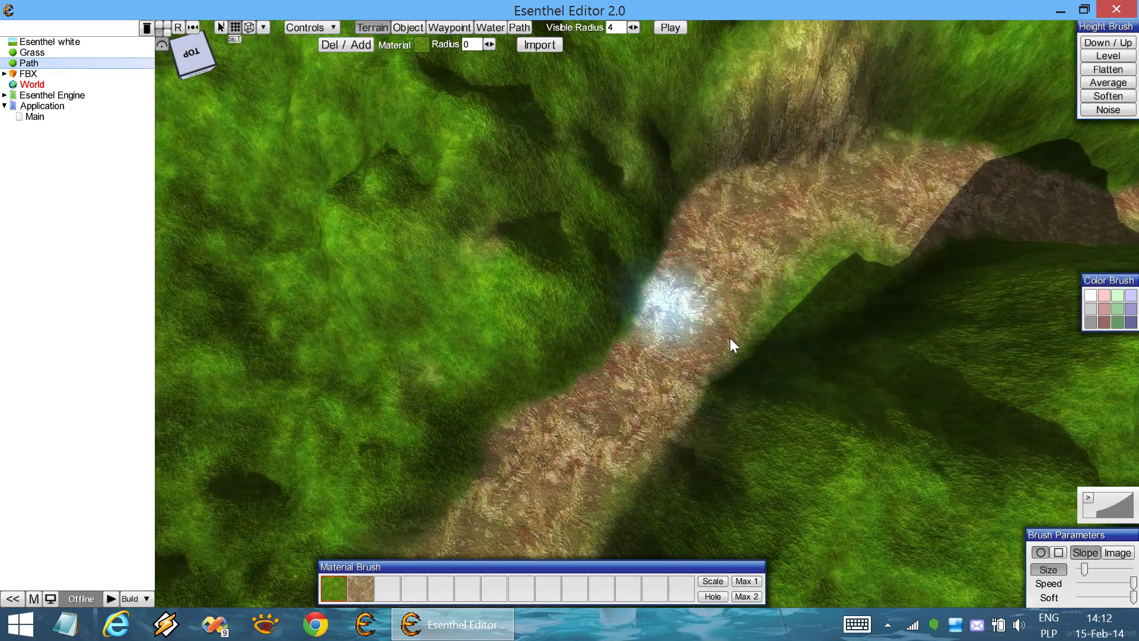
right_drag(687, 321, 618, 430)
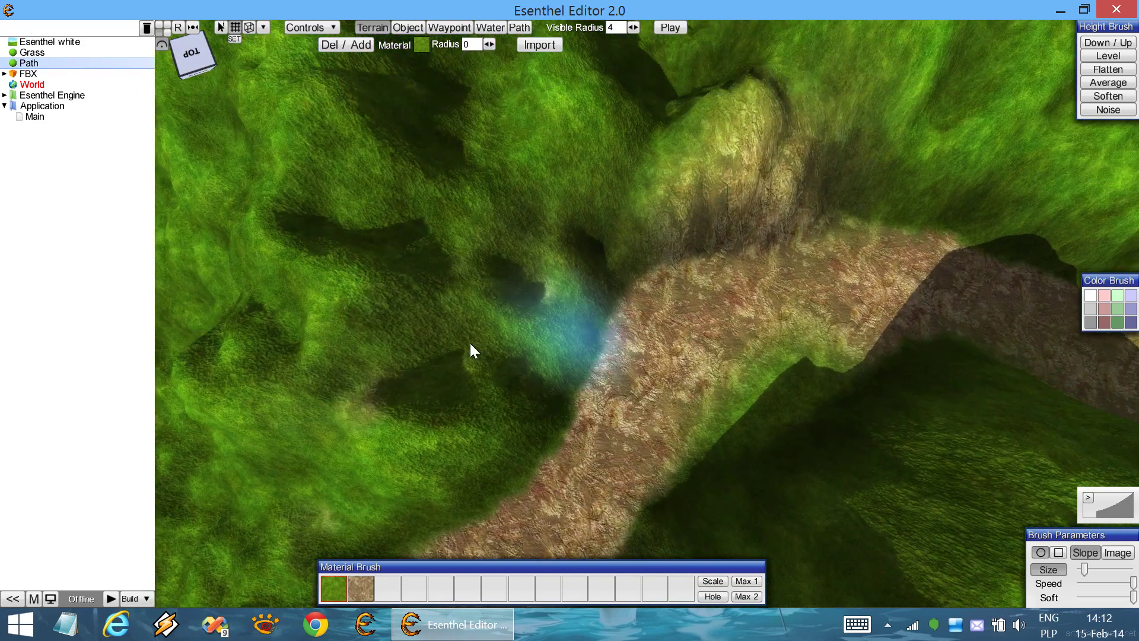
drag(599, 284, 697, 179)
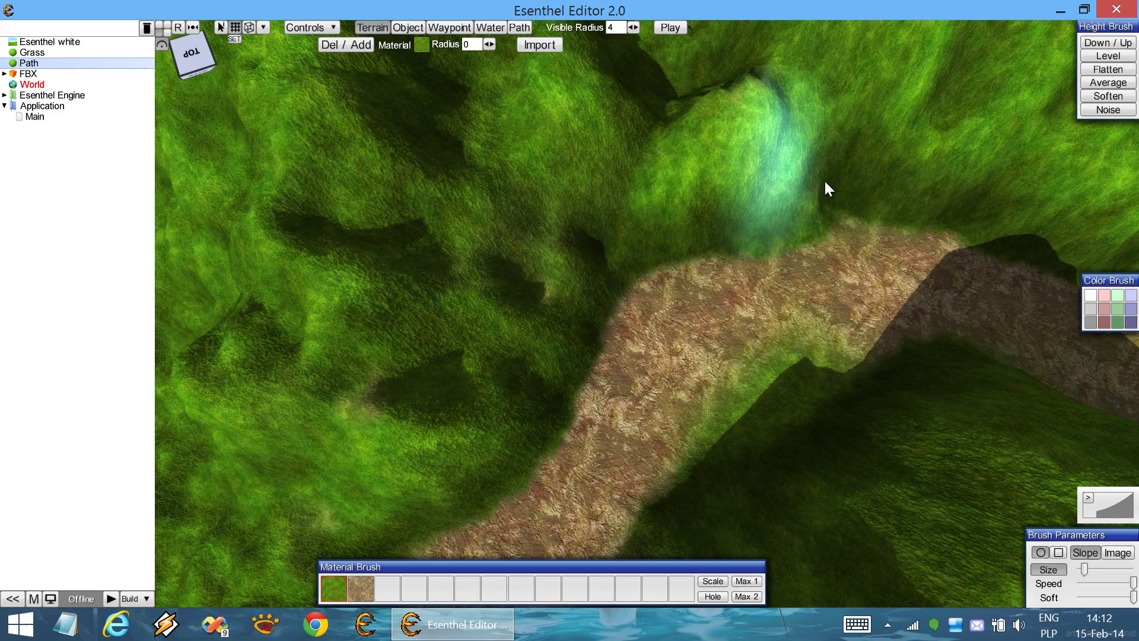
scroll(824, 179, down, 5)
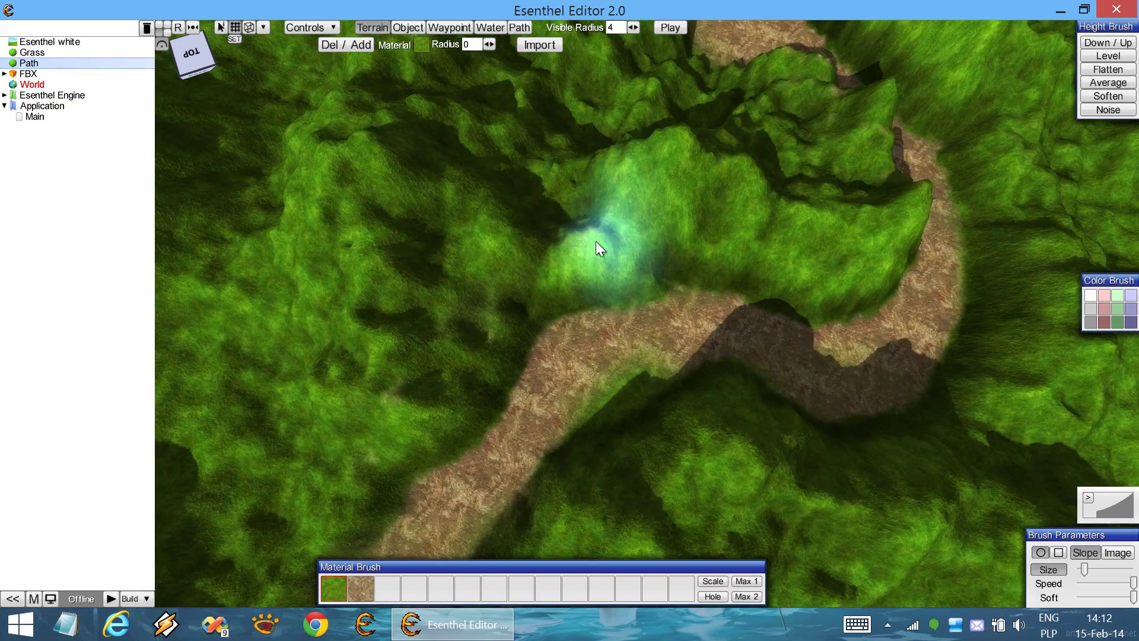
Step: Inspect the painted winding path from several angles, ending with an overview of the whole terrain
right_drag(596, 241, 603, 237)
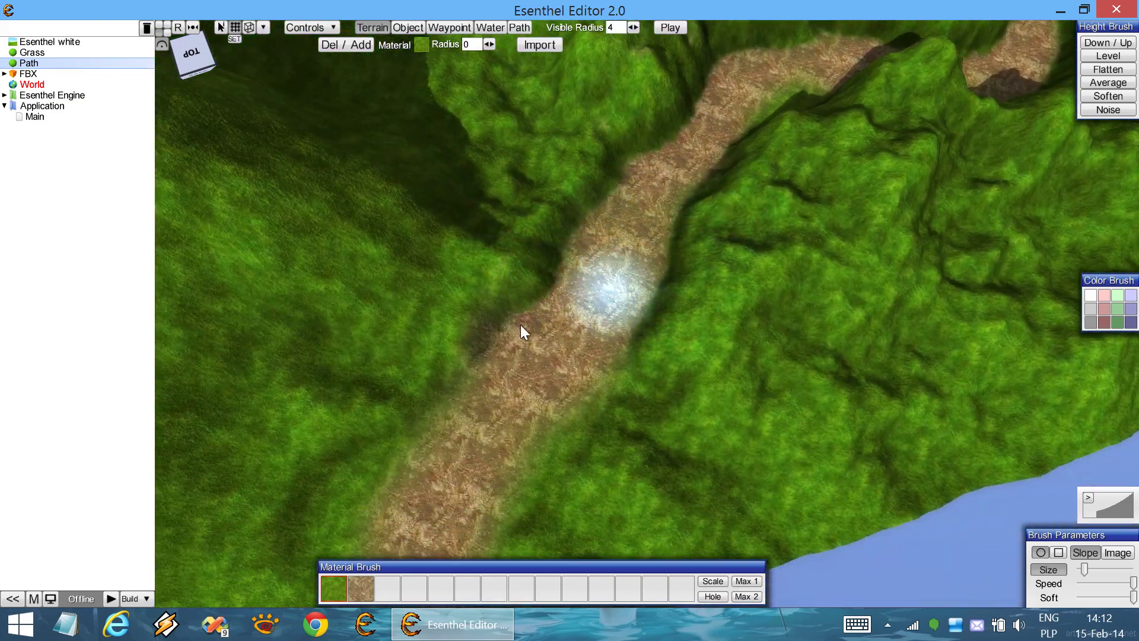
middle_drag(587, 326, 582, 328)
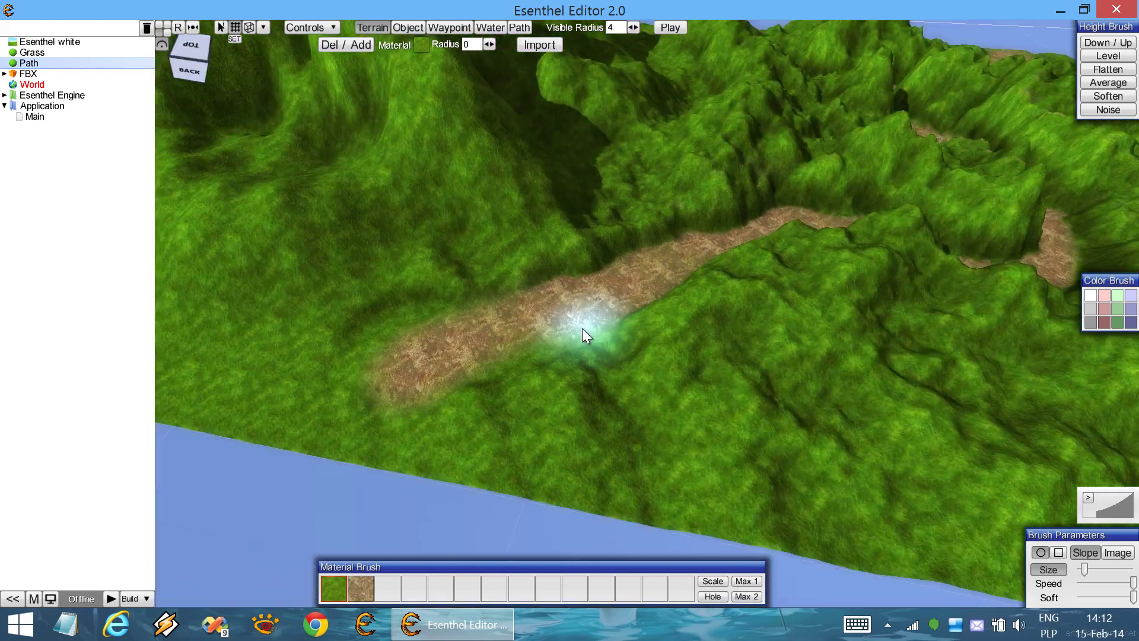
right_drag(583, 329, 563, 338)
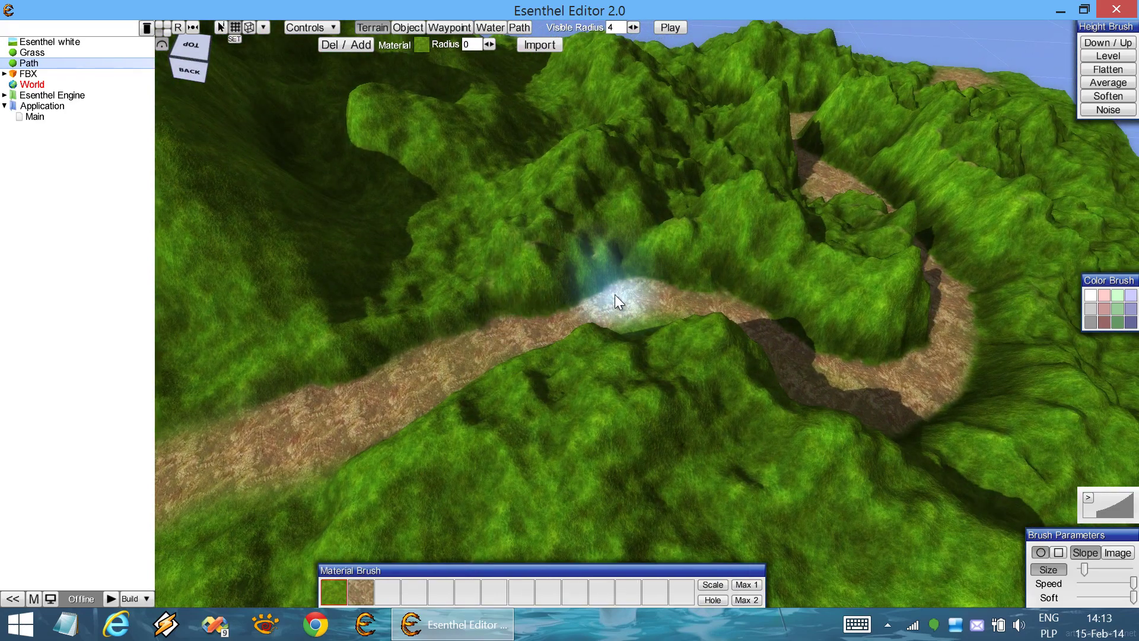
middle_drag(616, 294, 590, 257)
scroll(587, 270, down, 2)
scroll(590, 256, down, 3)
middle_drag(533, 314, 636, 527)
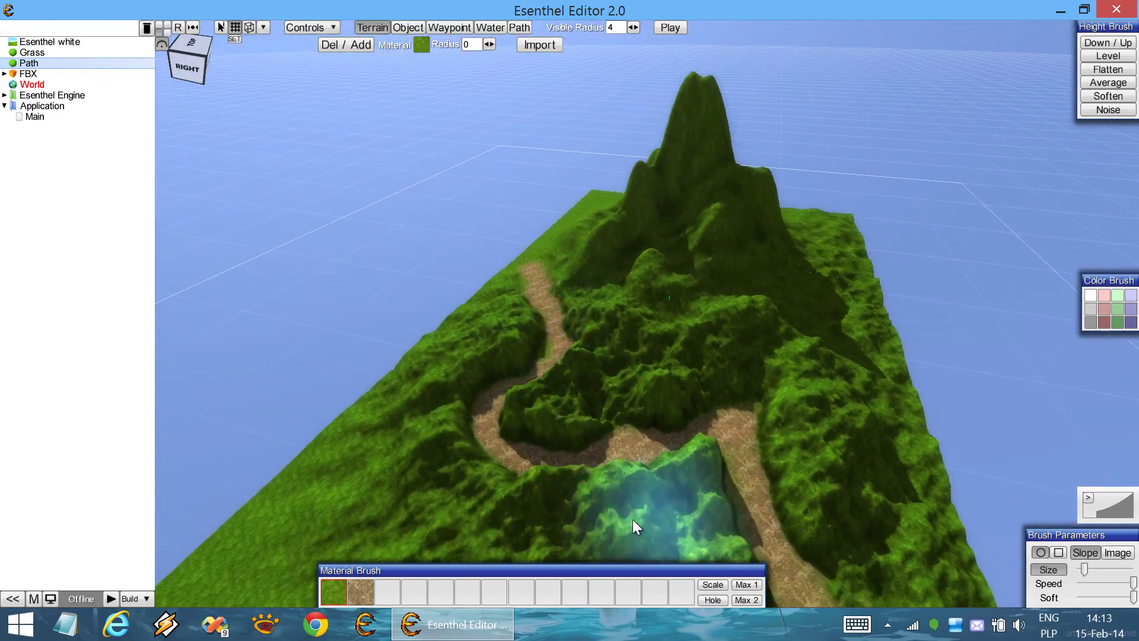
Step: Shrink the editor window to reveal the desktop and create a new material named Rock
drag(569, 10, 681, 104)
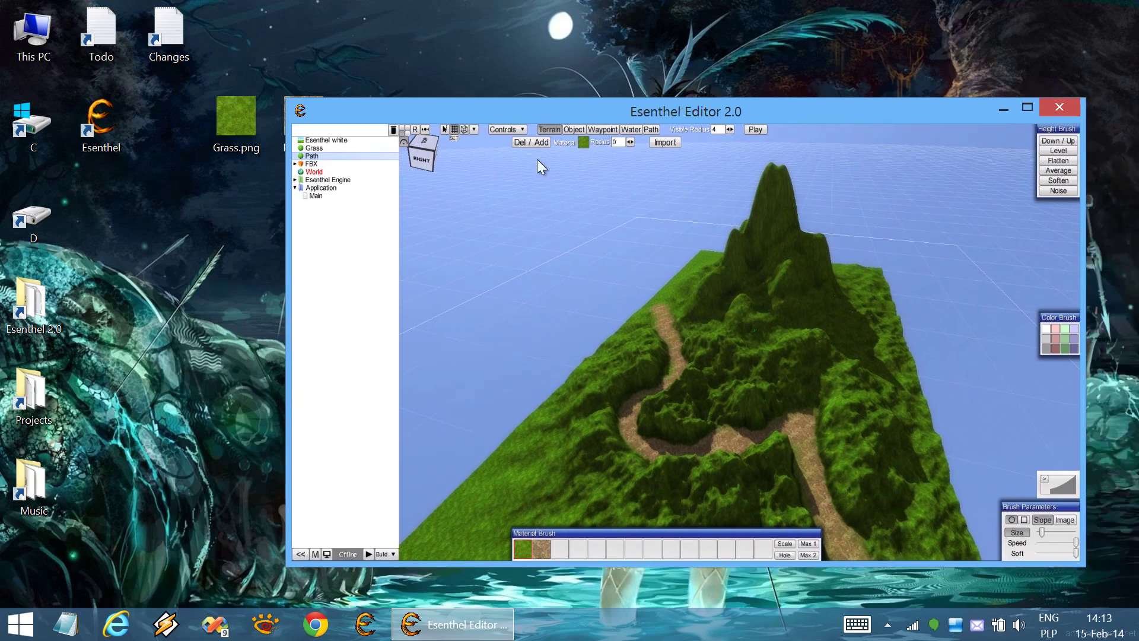
right_click(390, 244)
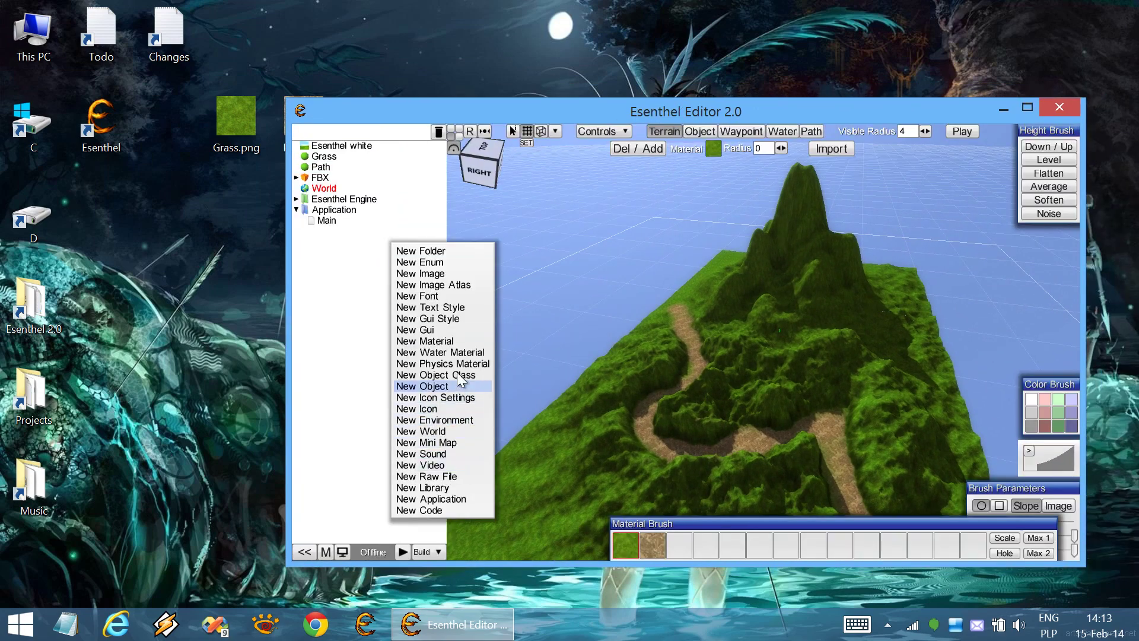
click(453, 342)
text(Rock)
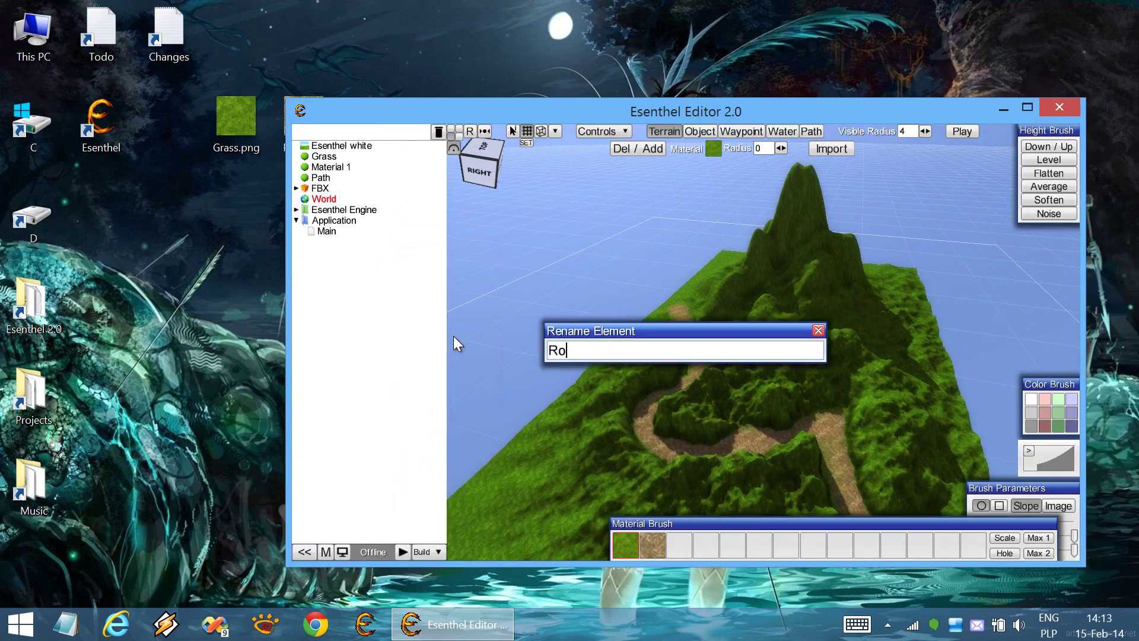
key(Return)
Step: Assign Age of the Canyon.jpg as the Rock material's color texture and enable Bump from Color, then restore the full-size world view
drag(446, 119, 880, 89)
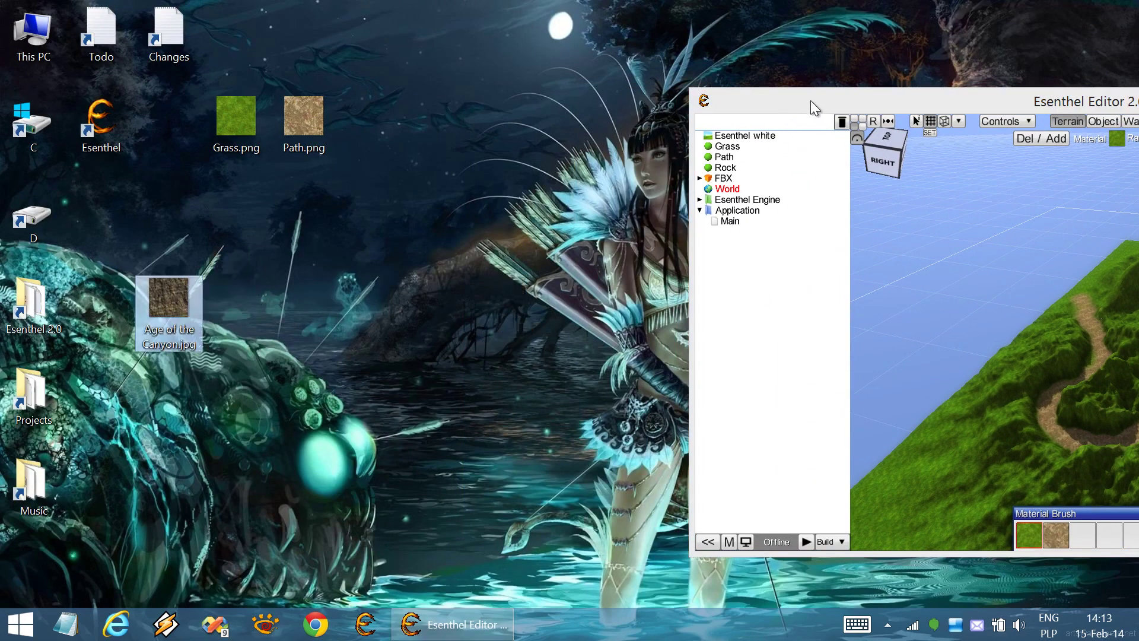
drag(811, 101, 336, 94)
click(248, 162)
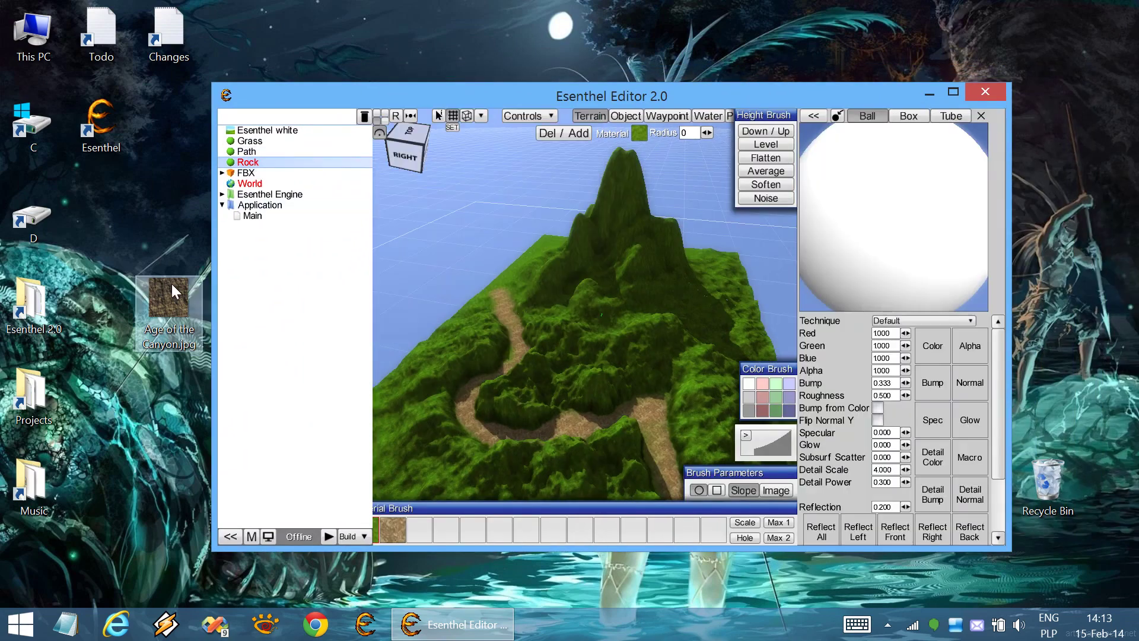
drag(175, 290, 924, 350)
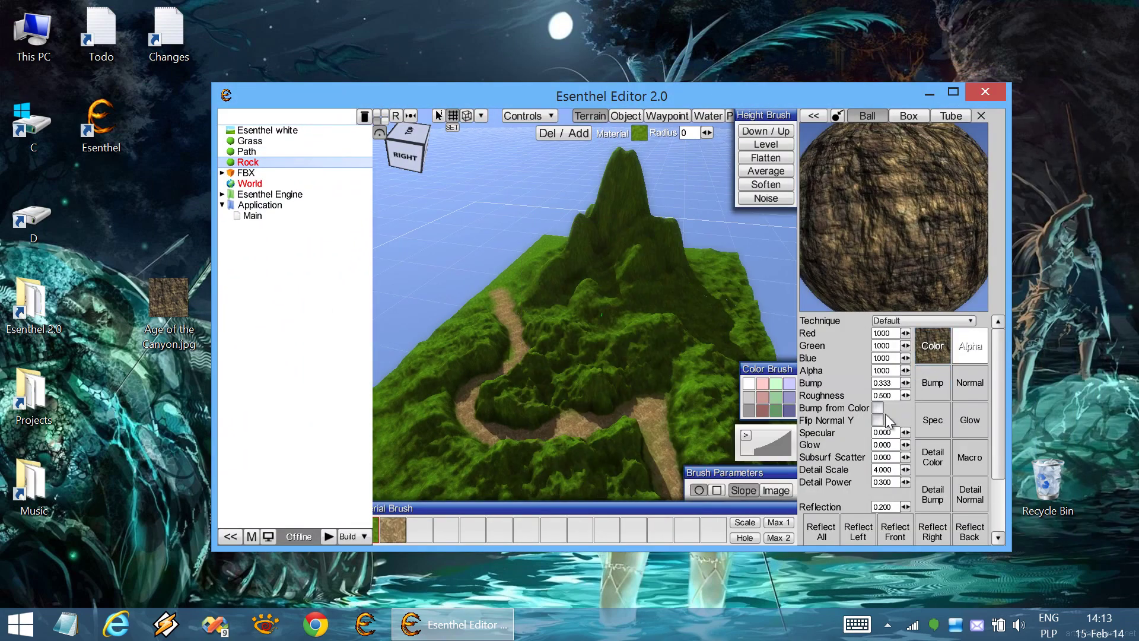
click(877, 408)
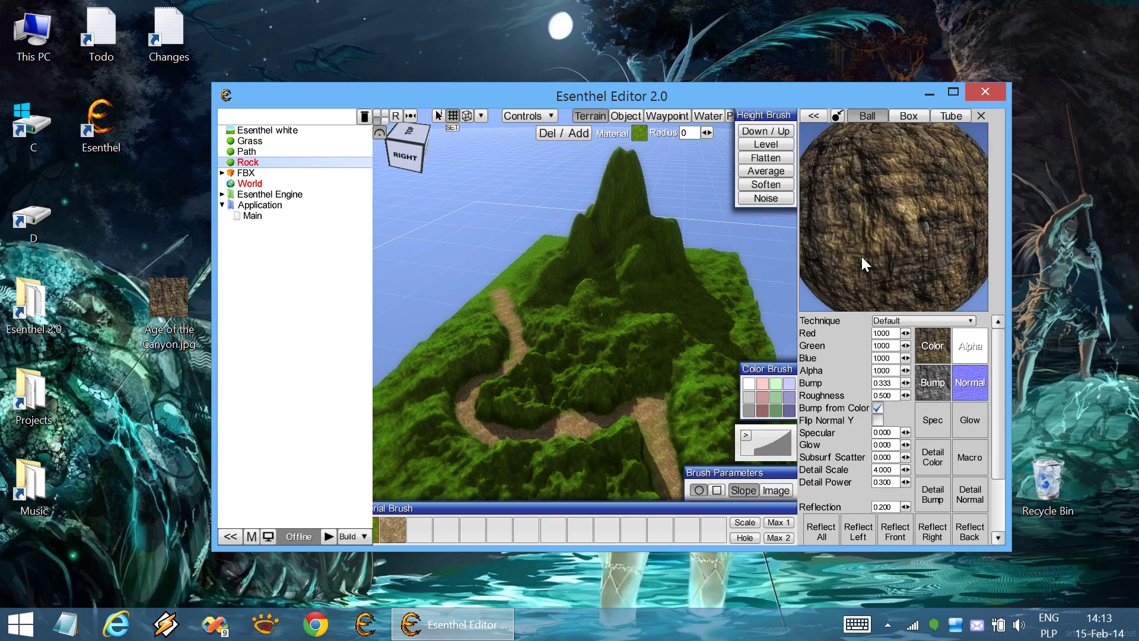
key(Escape)
double_click(758, 92)
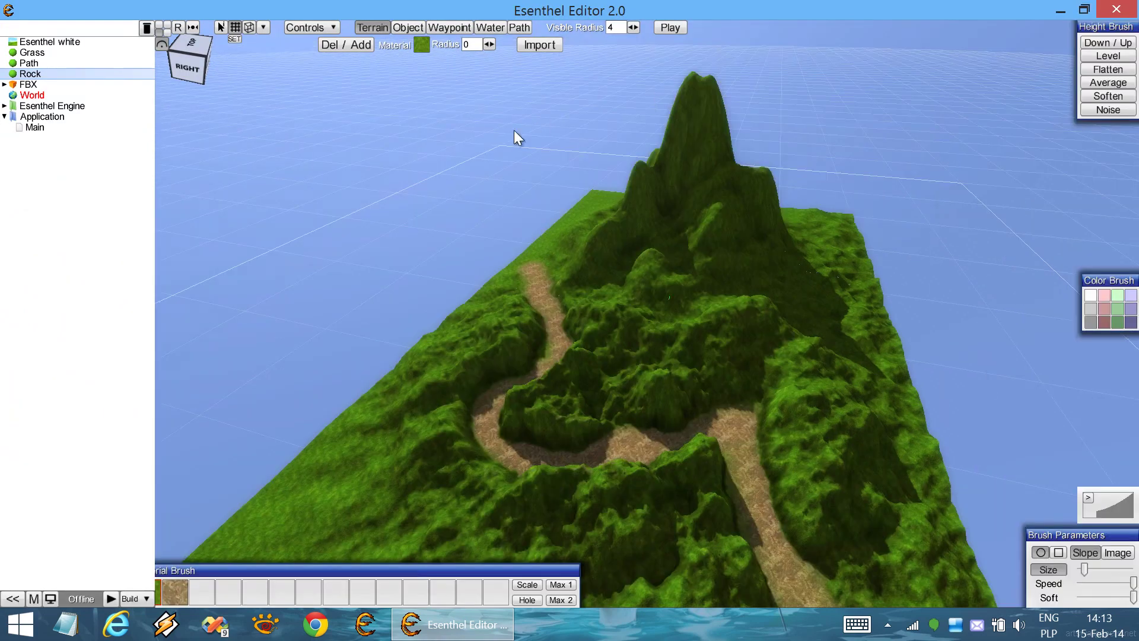
Step: Add the Rock material to the first free Material Brush slot and select it for painting
mouse_move(338, 571)
mouse_down()
mouse_move(662, 570)
mouse_move(624, 571)
mouse_up()
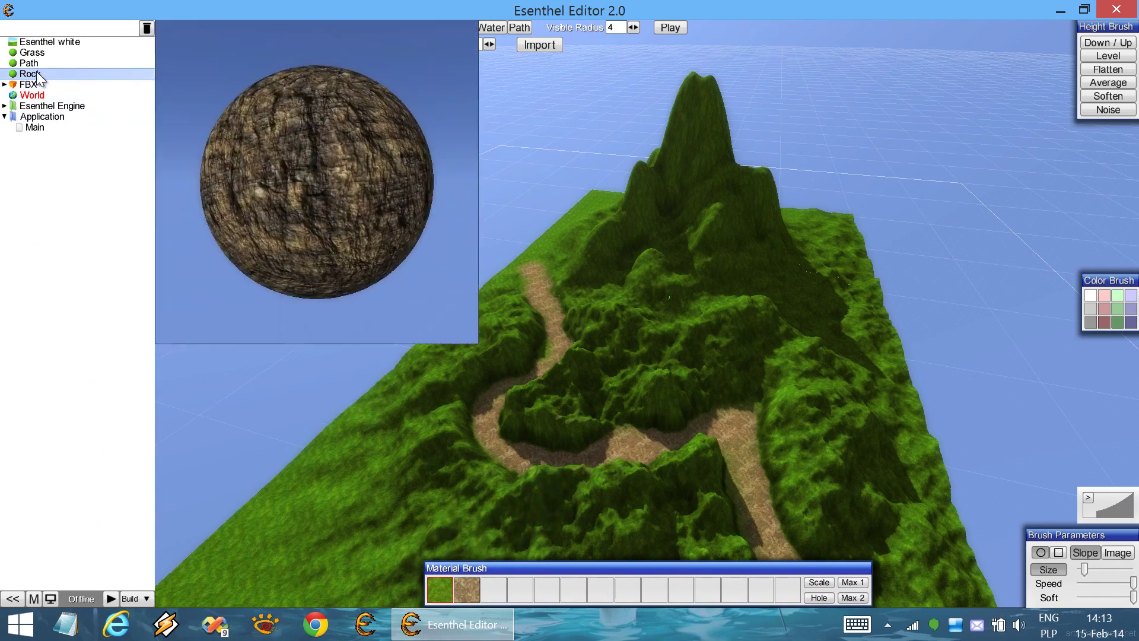
mouse_move(30, 77)
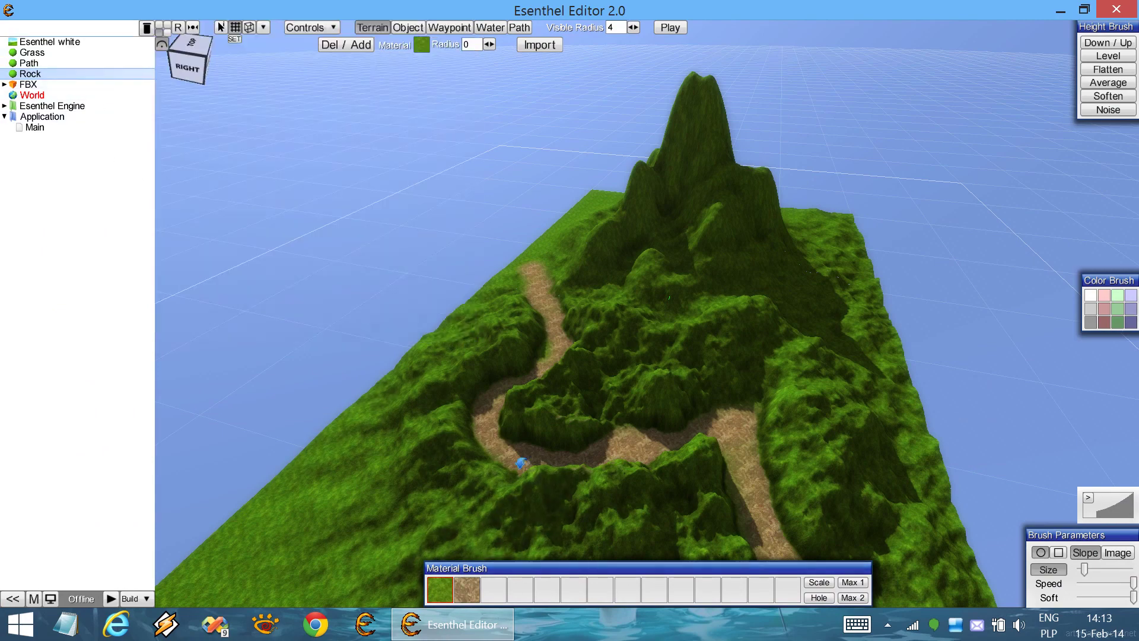
drag(499, 585, 499, 586)
click(499, 587)
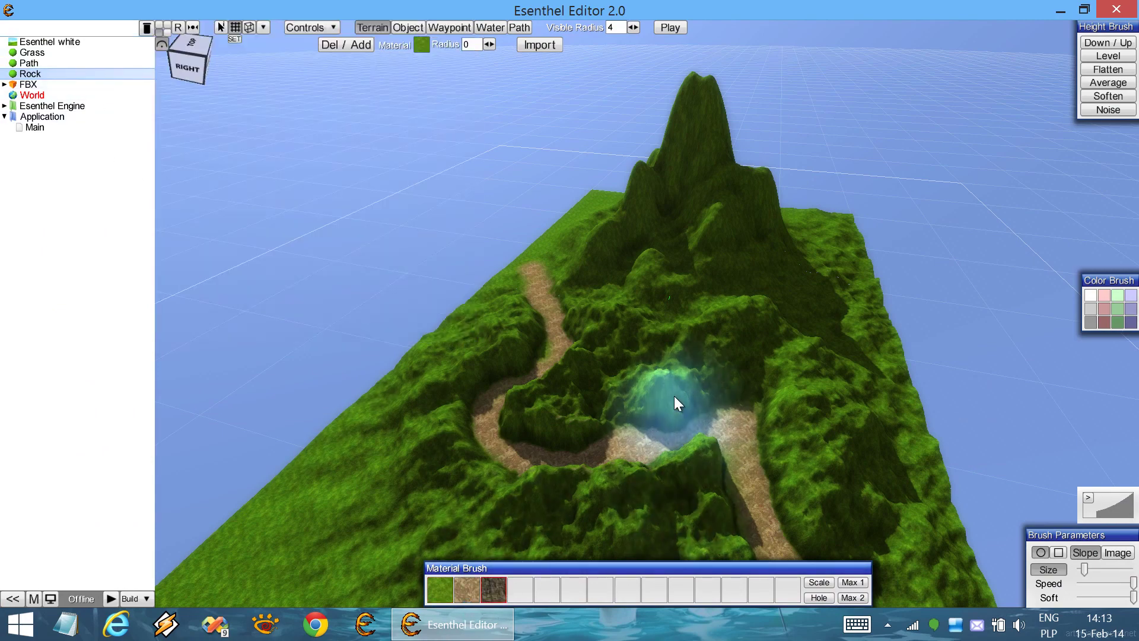
Step: Restrict the brush's slope limit to steeper ground and paint Rock on the steep back faces of the tall mountain
middle_drag(674, 396, 683, 396)
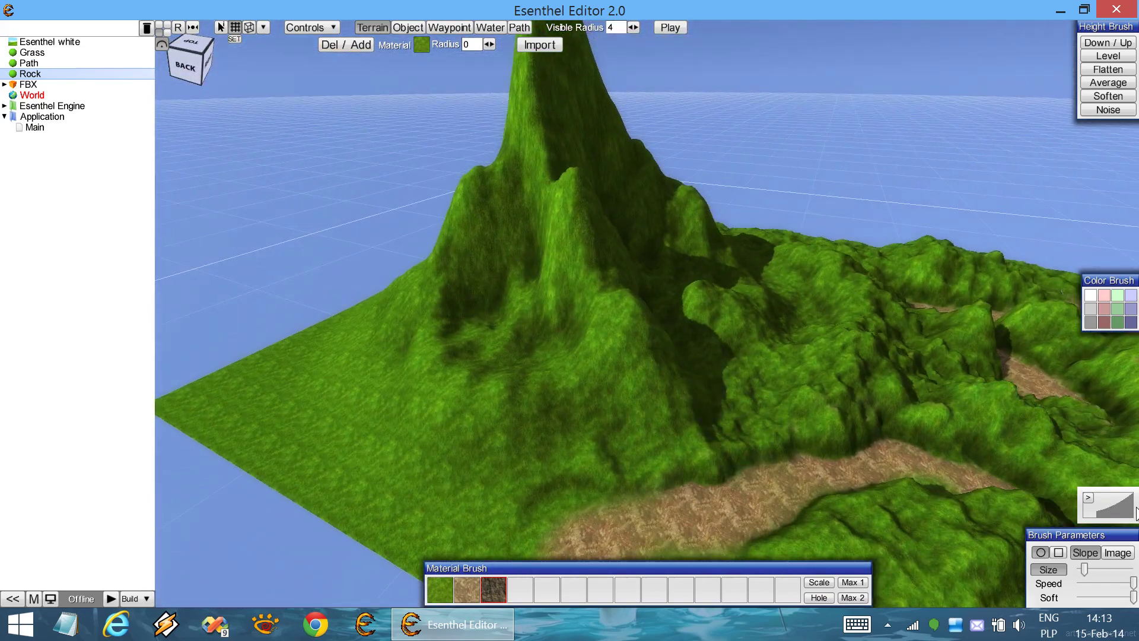
click(1111, 512)
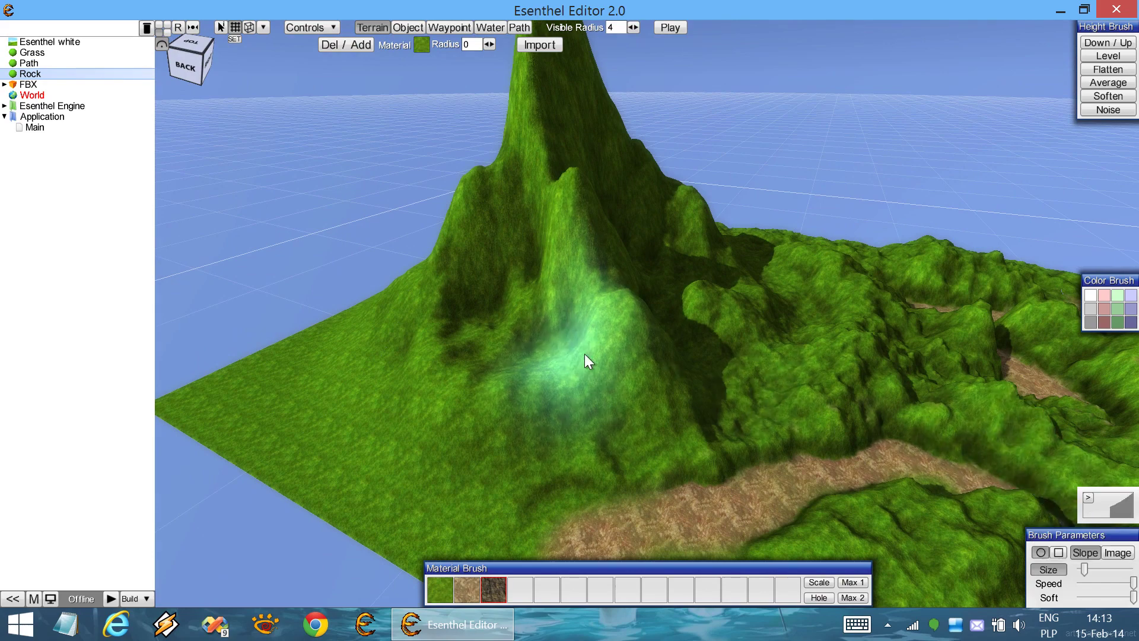
scroll(582, 356, down, 2)
middle_drag(580, 357, 616, 375)
scroll(610, 379, up, 2)
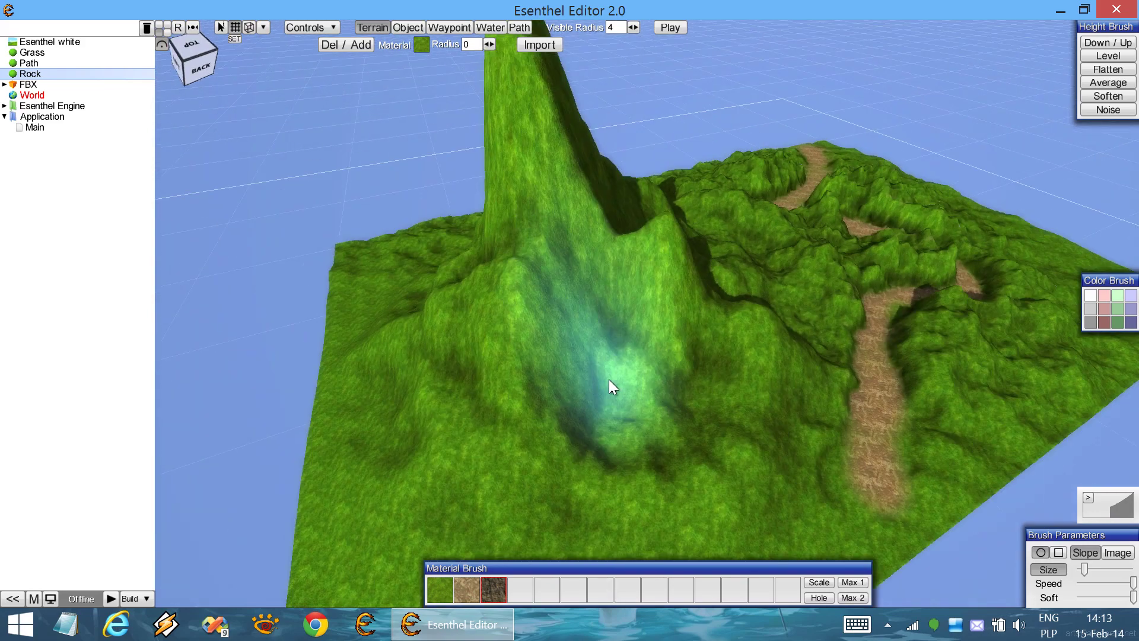
mouse_move(640, 297)
mouse_down()
mouse_move(619, 383)
mouse_move(435, 418)
mouse_move(557, 288)
mouse_move(763, 267)
mouse_up()
middle_drag(648, 367, 611, 363)
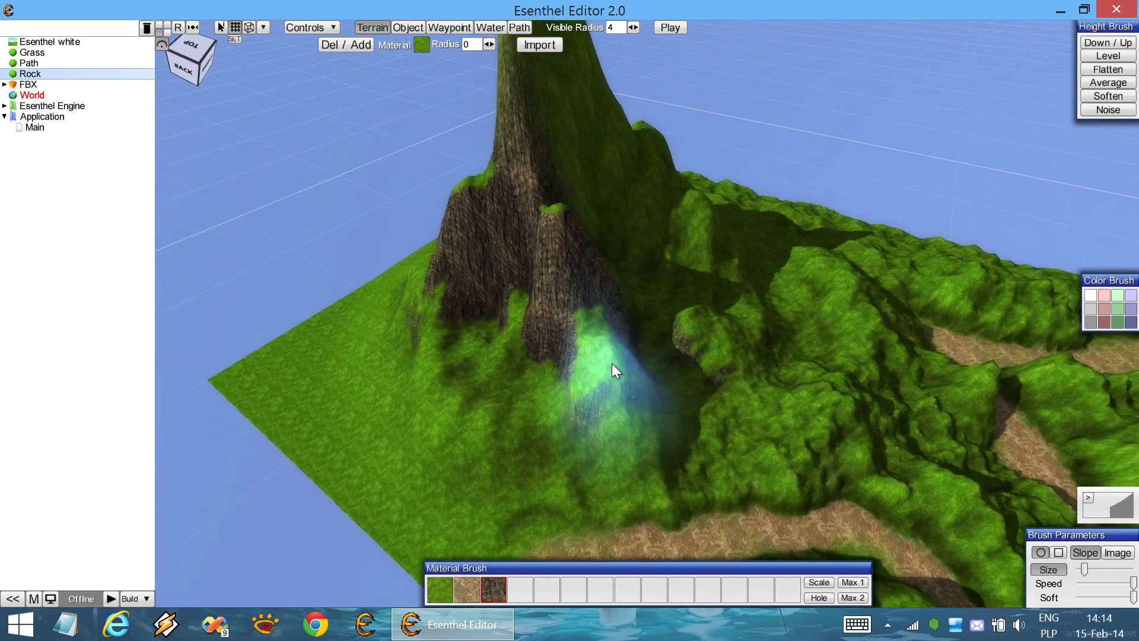
Step: Paint Rock on the steep faces around the mountain's other sides and on the adjoining hills
mouse_move(747, 369)
mouse_down()
mouse_move(730, 446)
mouse_move(901, 337)
mouse_move(781, 436)
mouse_move(638, 212)
mouse_move(842, 233)
mouse_up()
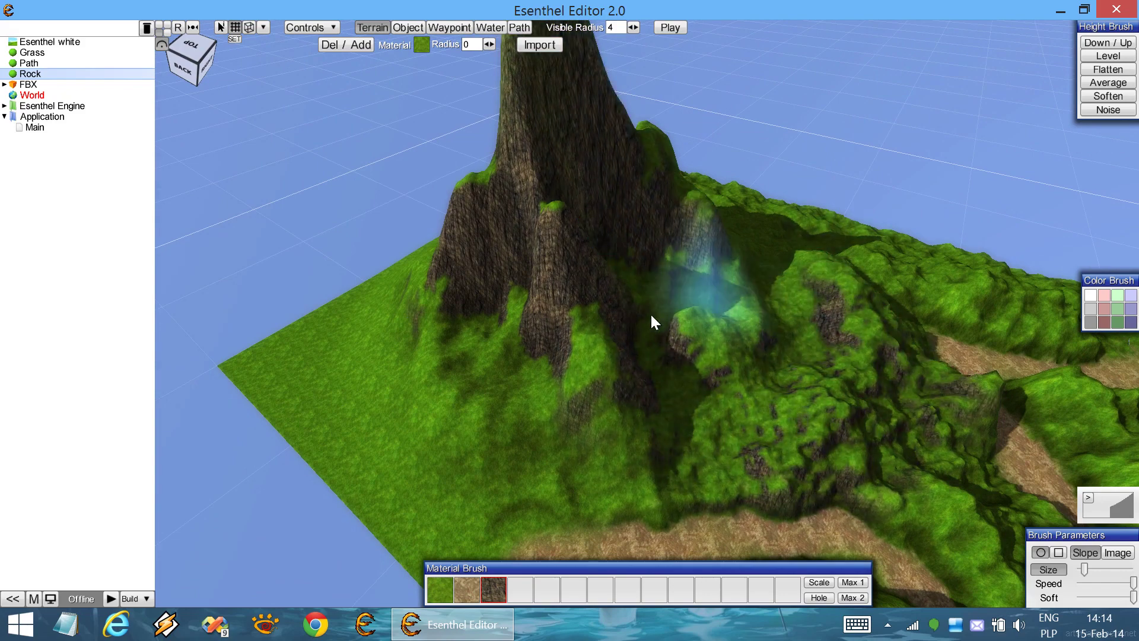
right_drag(652, 320, 645, 330)
right_drag(805, 254, 745, 356)
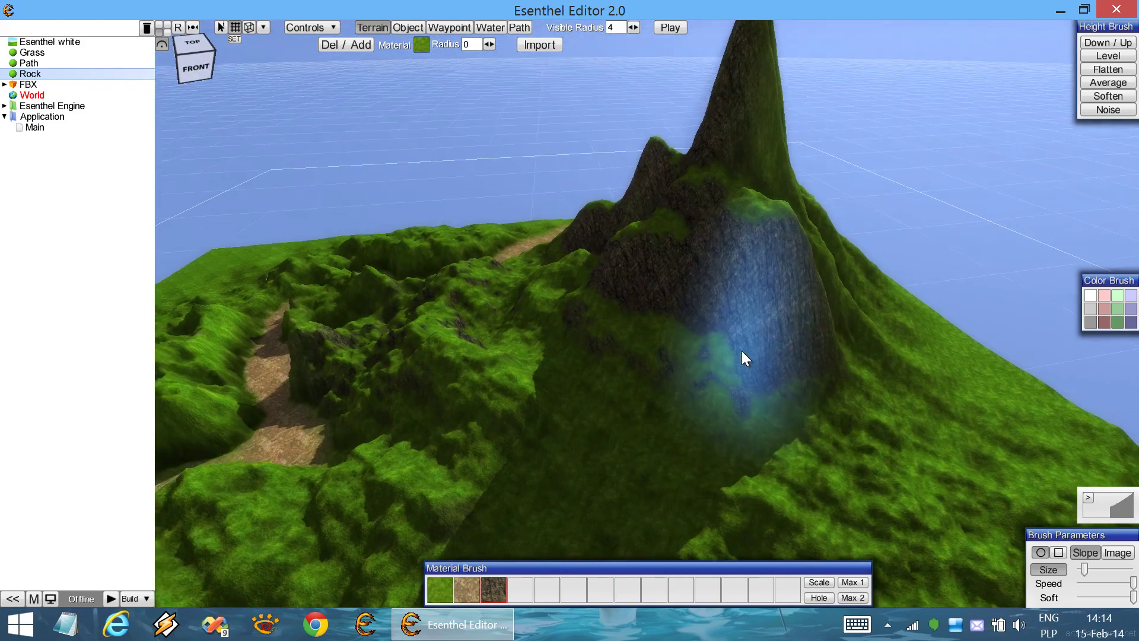
right_drag(910, 343, 876, 375)
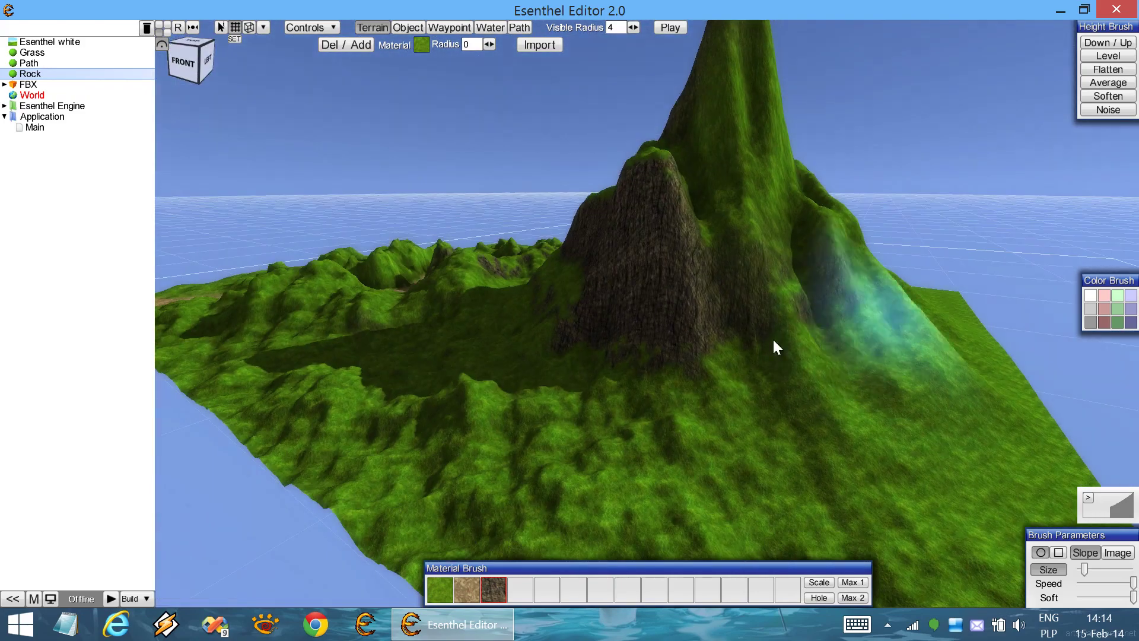
mouse_move(797, 318)
right_down()
mouse_move(746, 383)
mouse_move(664, 397)
right_up()
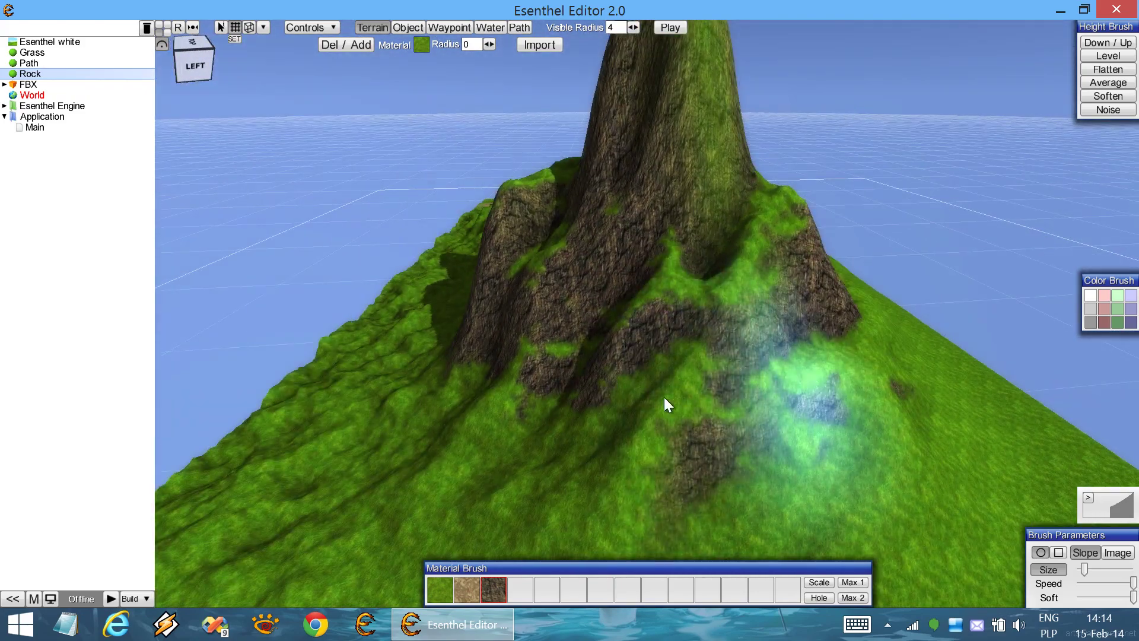
mouse_move(781, 327)
right_down()
mouse_move(734, 330)
mouse_move(728, 350)
right_up()
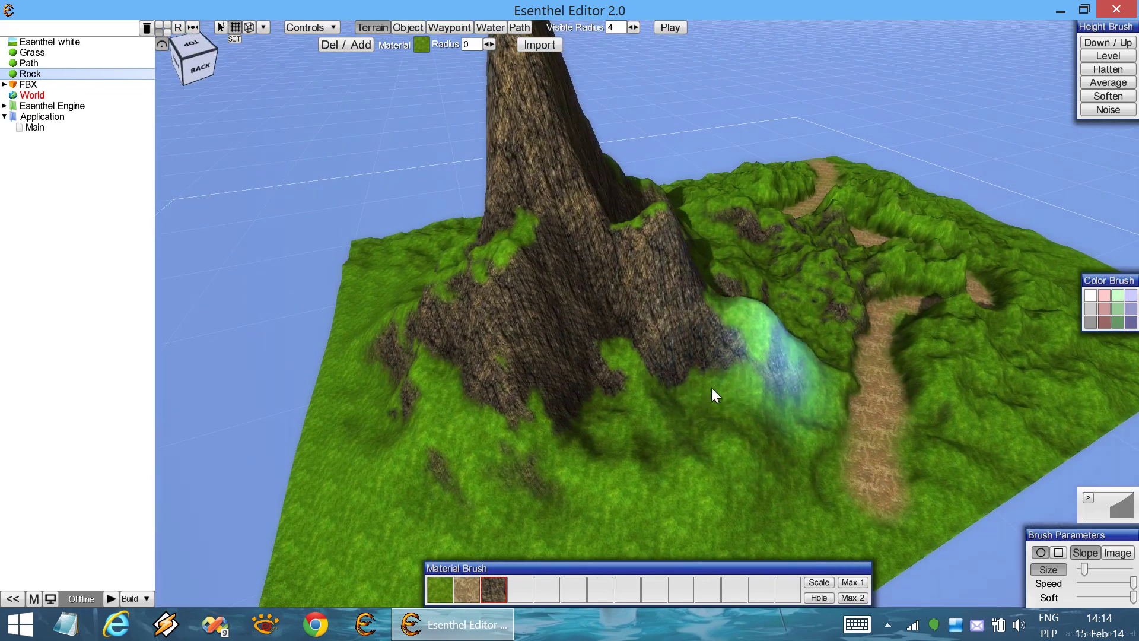
right_drag(694, 287, 686, 292)
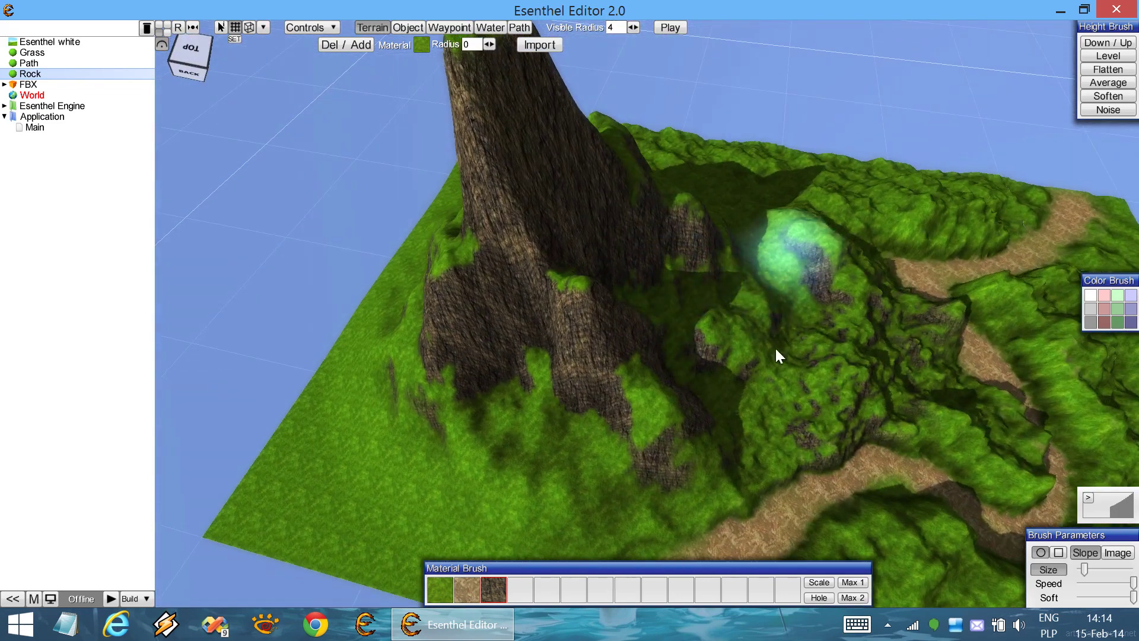
Step: Paint Rock on the steep hillsides along both sides of the winding path
scroll(699, 398, down, 3)
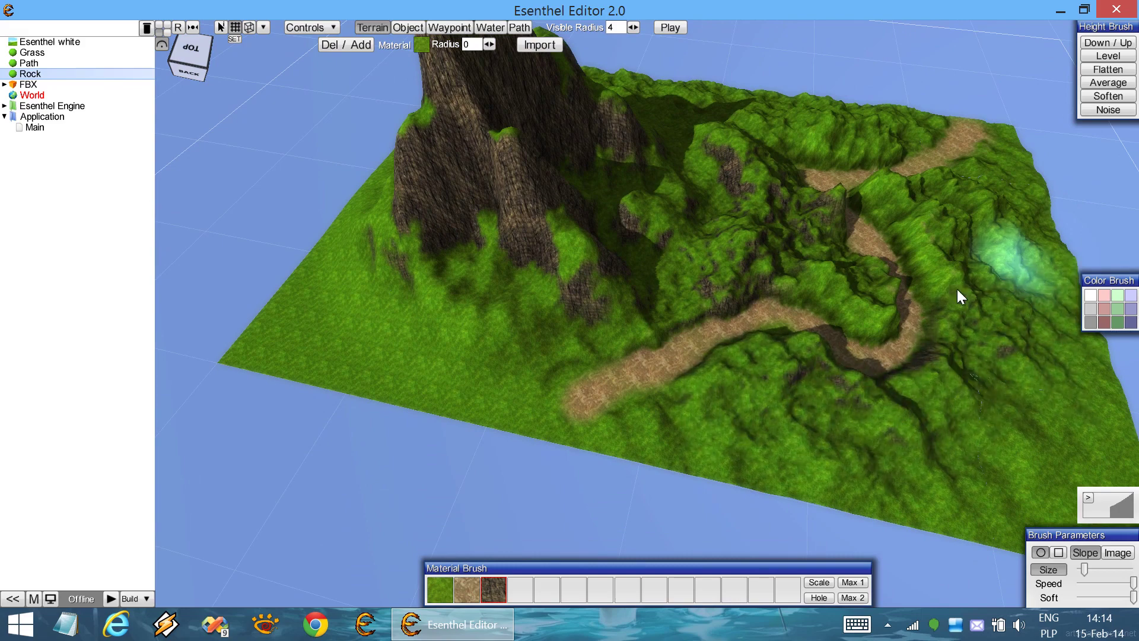
scroll(957, 296, up, 4)
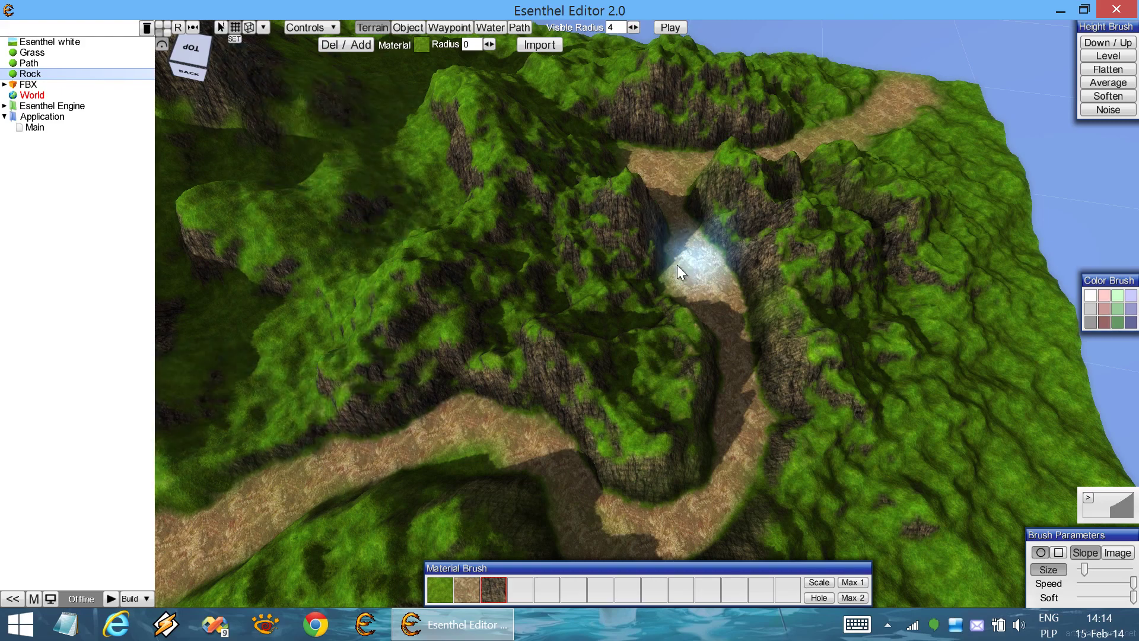
middle_drag(677, 264, 664, 260)
right_drag(665, 261, 665, 382)
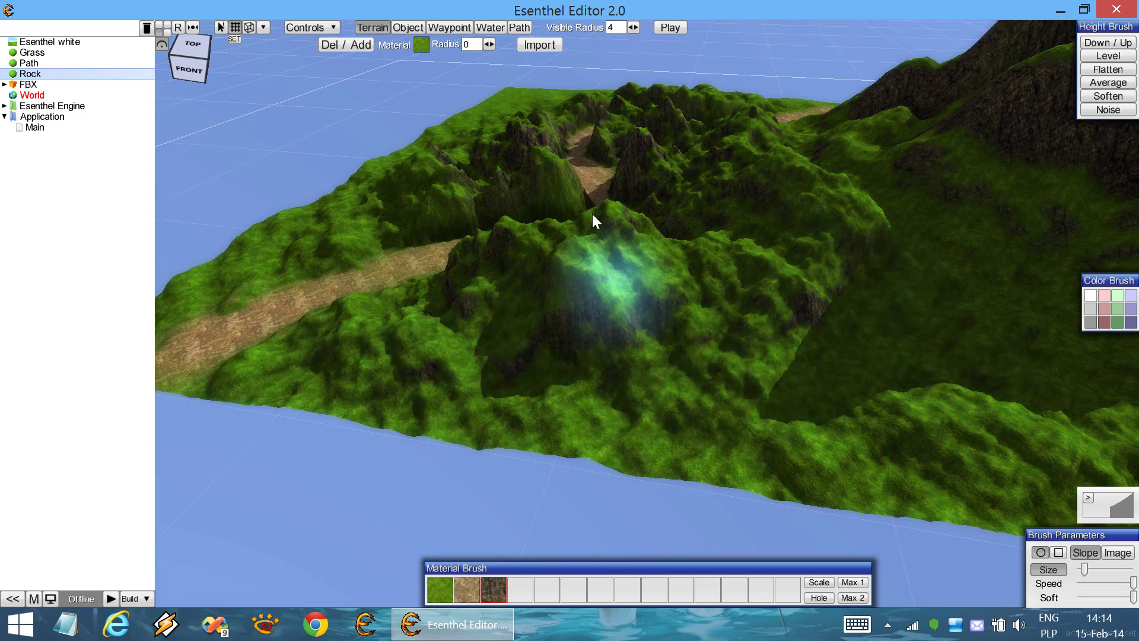
right_drag(916, 288, 844, 361)
middle_drag(844, 361, 840, 360)
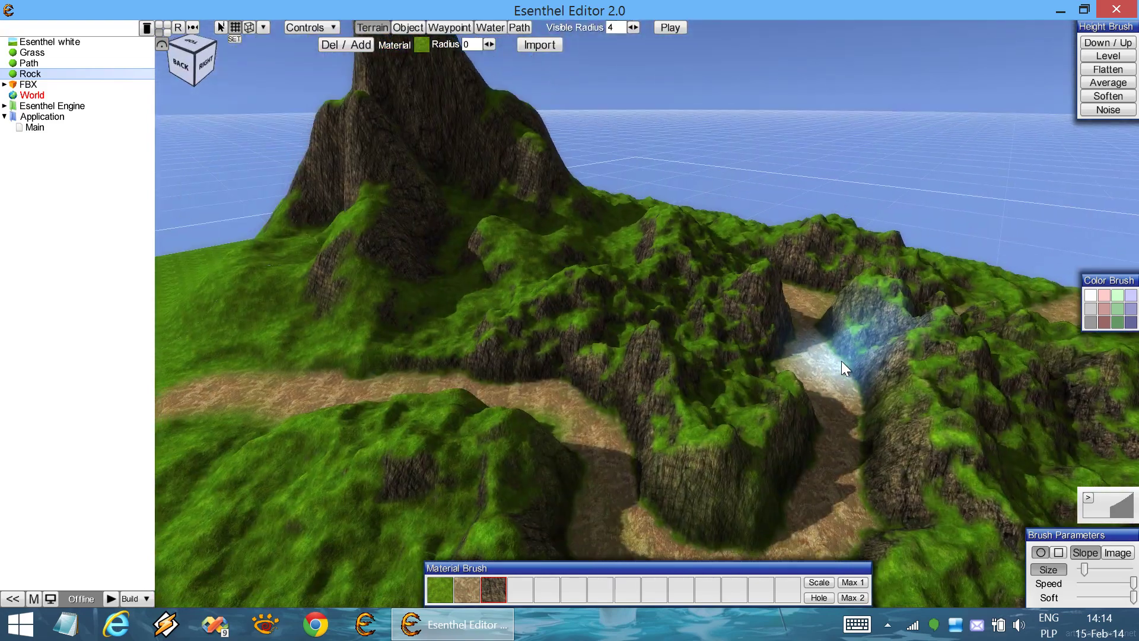
Step: Open the Rock material's settings from the brush and set its UV Scale to 0.339
double_click(495, 587)
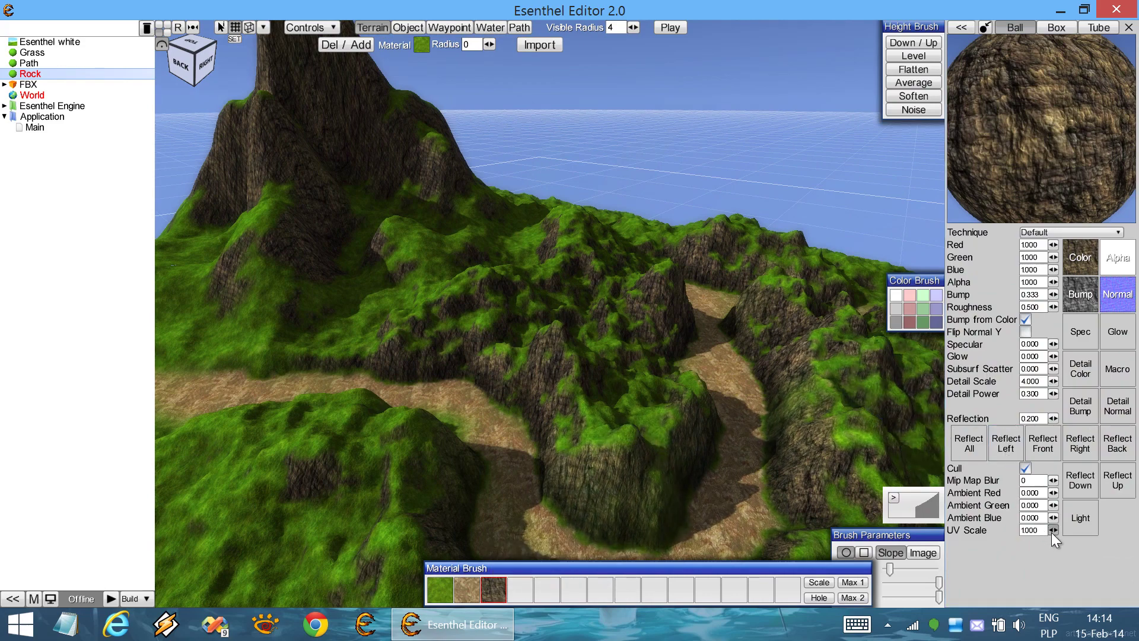
drag(1051, 532, 1062, 517)
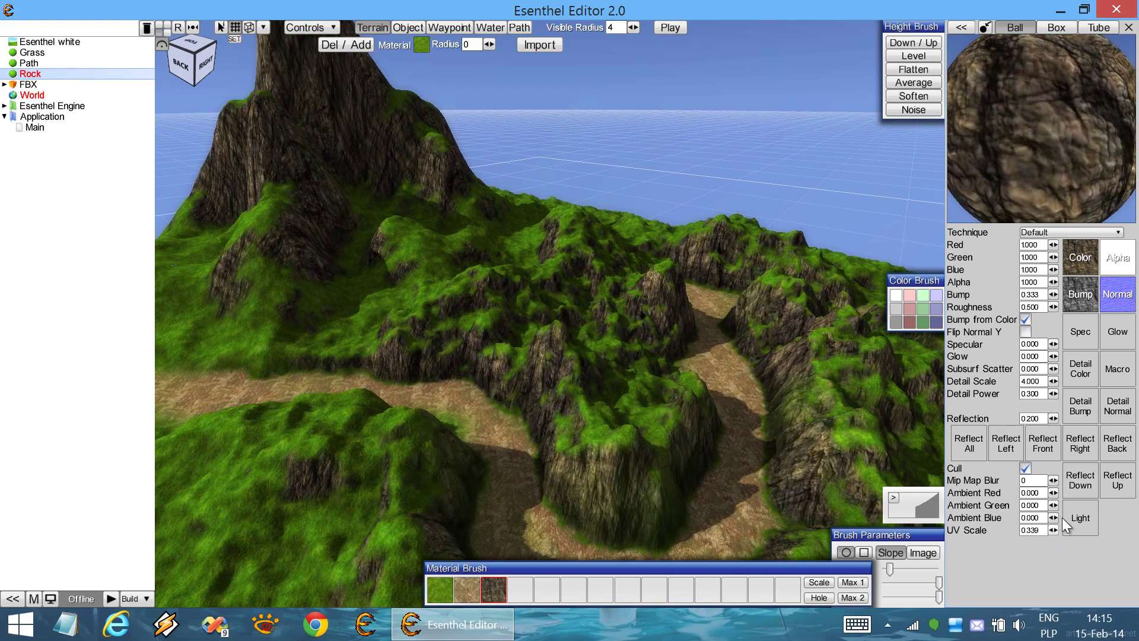